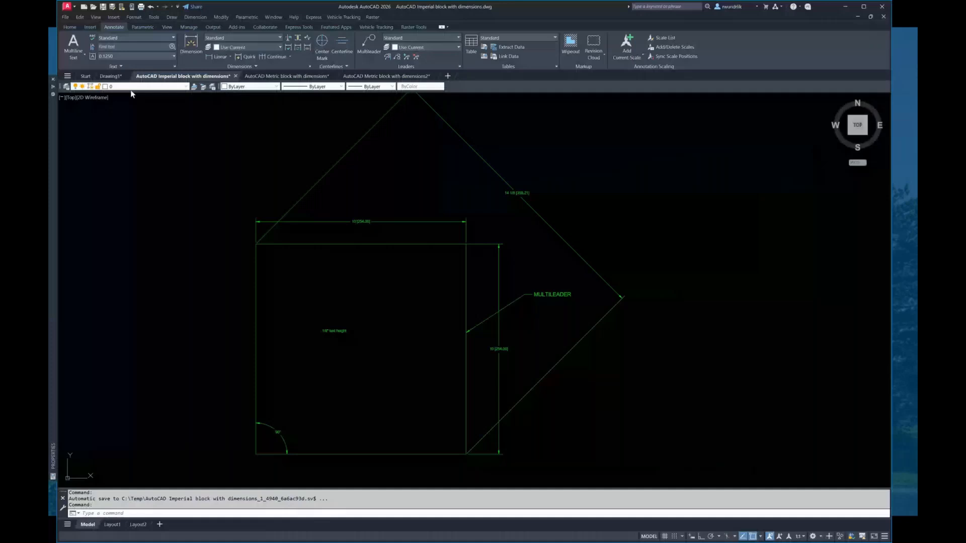
# Compare the aligned dimension text in the imperial block drawing and the two metric block drawings, then return to Drawing1.
pyautogui.click(114, 76)
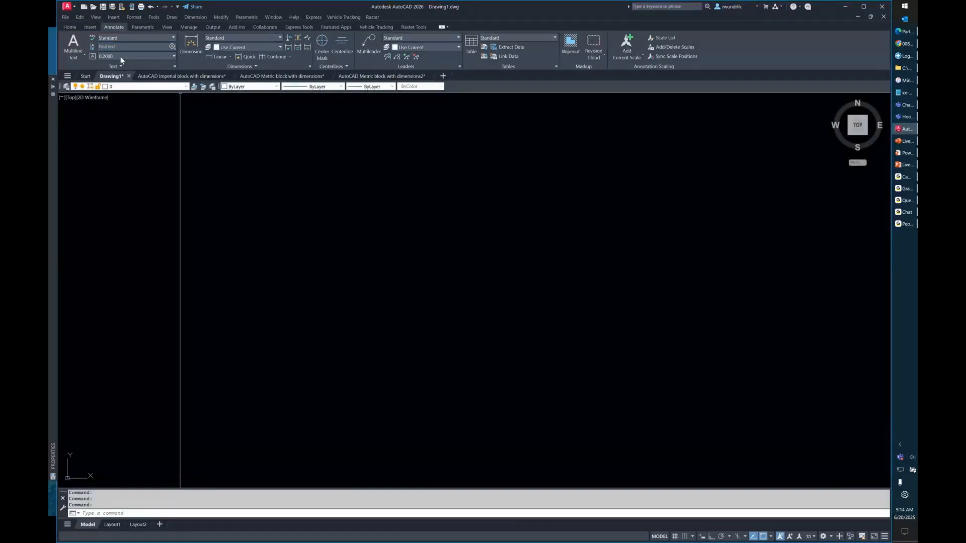
pyautogui.click(183, 76)
pyautogui.scroll(5, 506, 202)
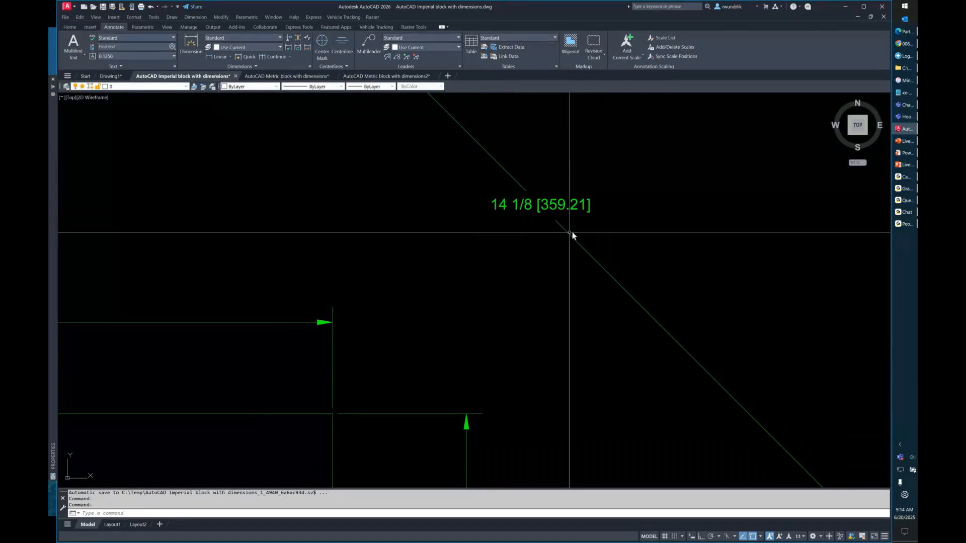
pyautogui.scroll(3, 572, 234)
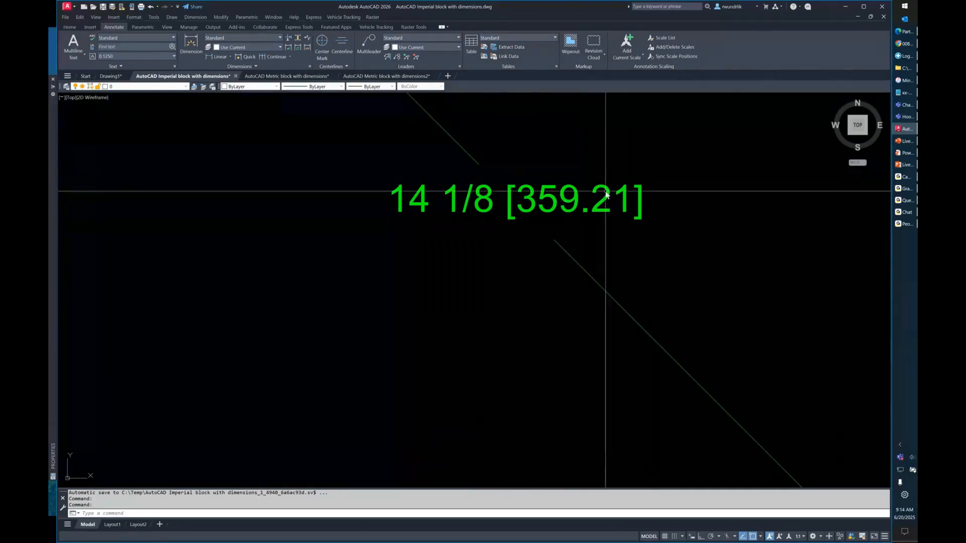
pyautogui.click(296, 77)
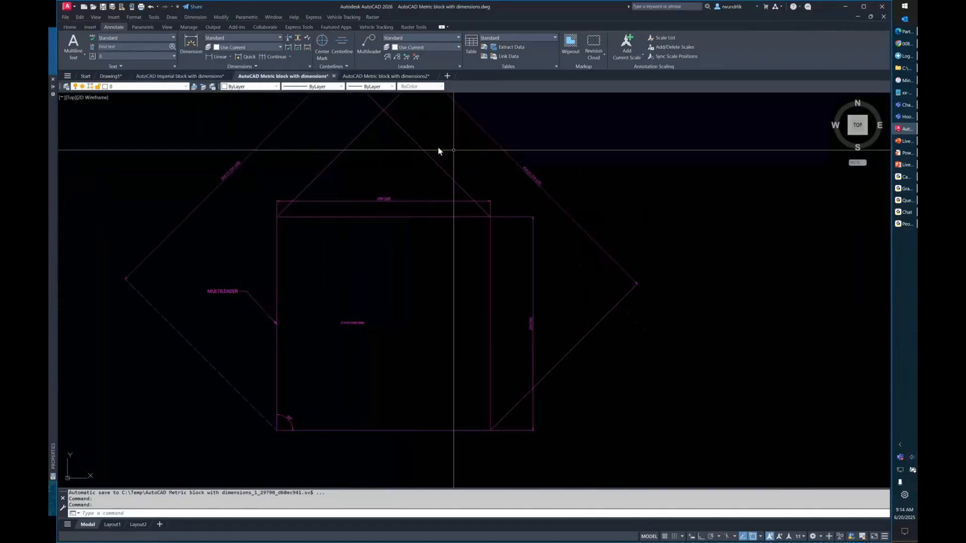
pyautogui.scroll(5, 264, 138)
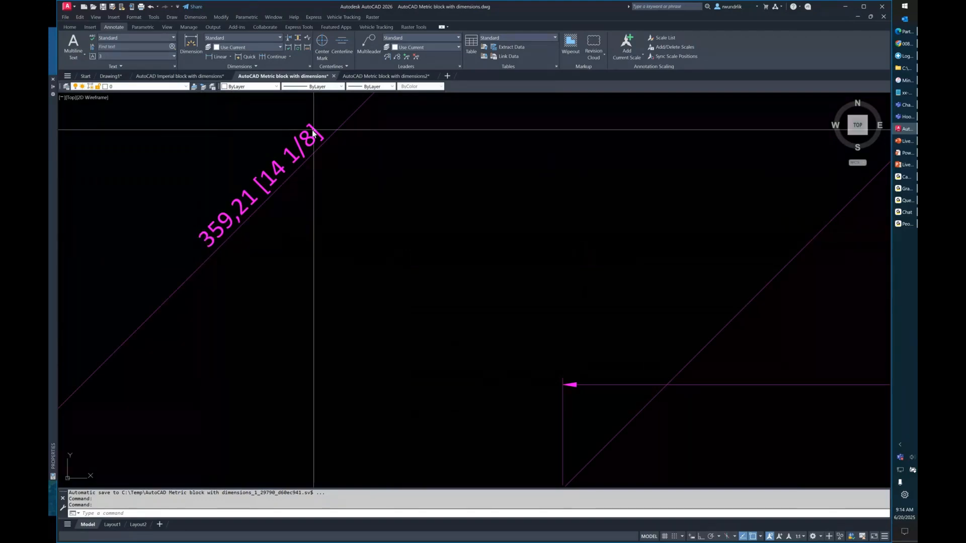
pyautogui.click(381, 77)
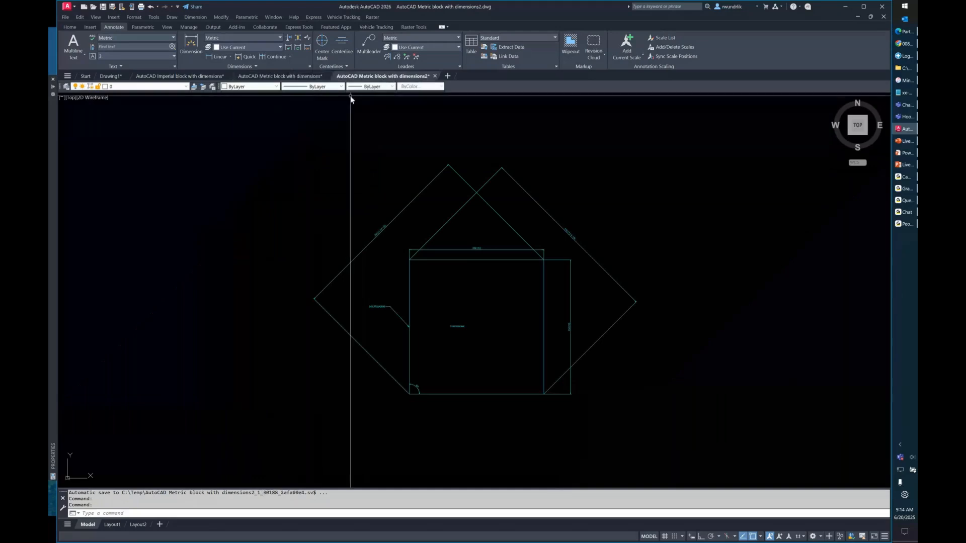
pyautogui.scroll(5, 385, 239)
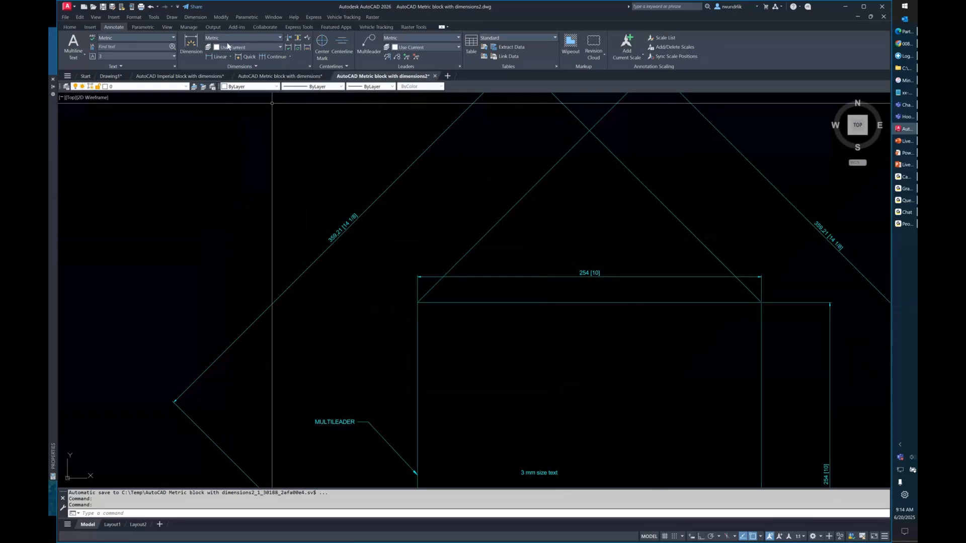
pyautogui.click(284, 76)
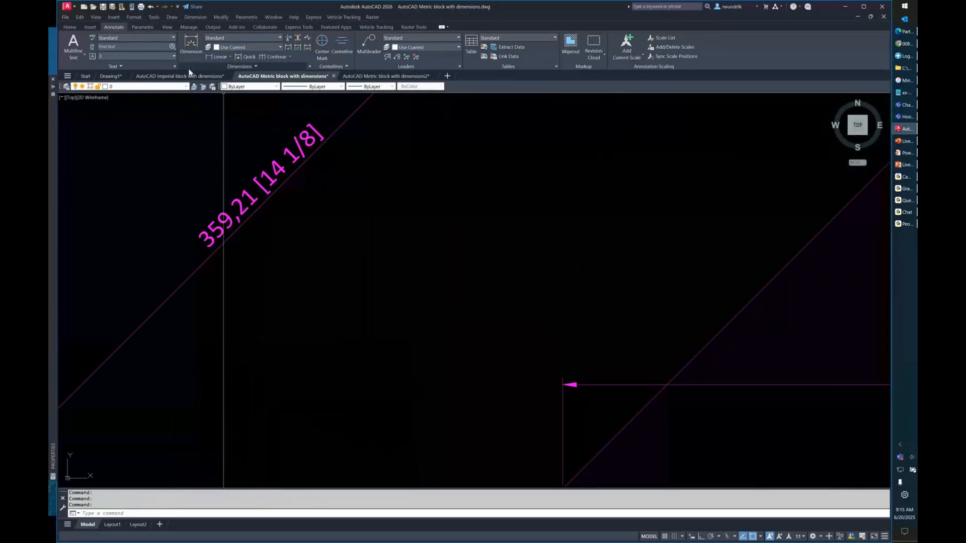
pyautogui.click(164, 78)
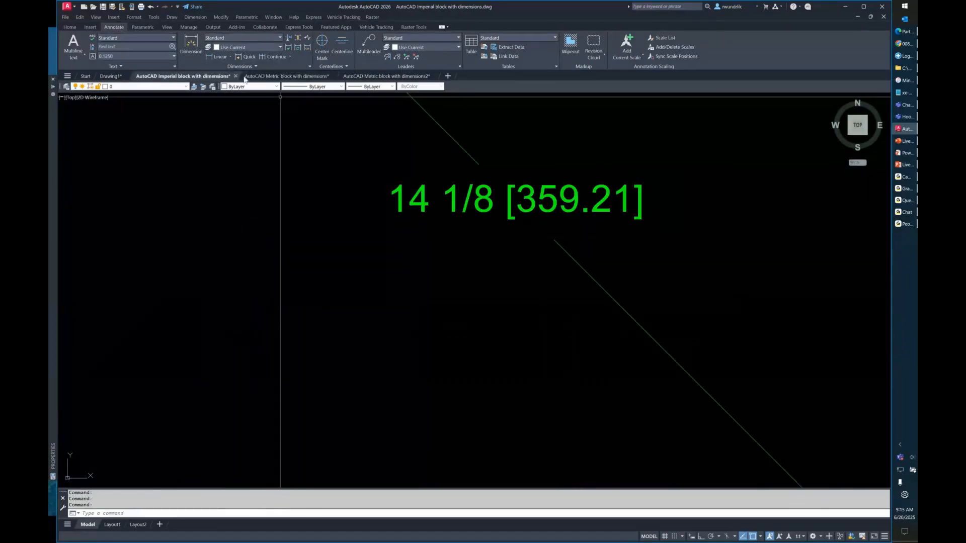
pyautogui.click(363, 76)
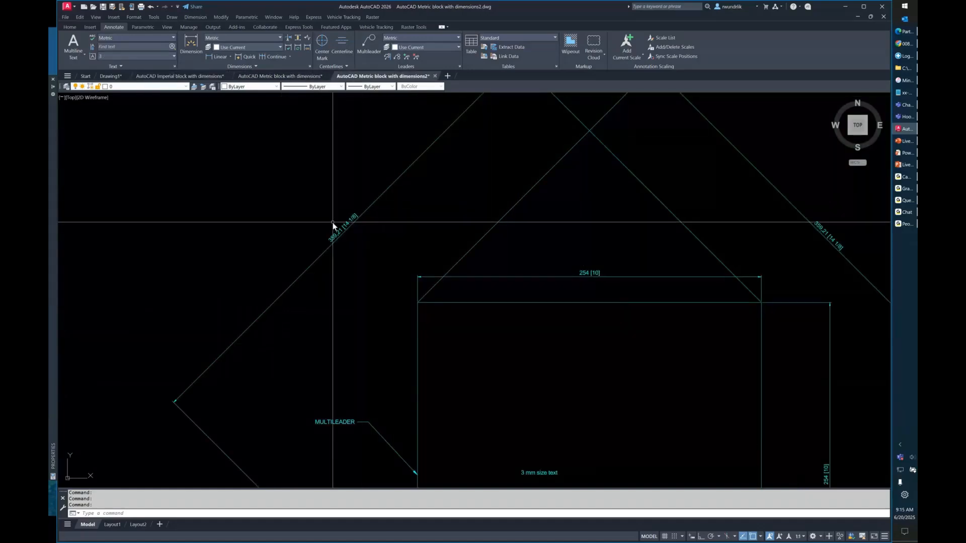
pyautogui.scroll(-4, 367, 223)
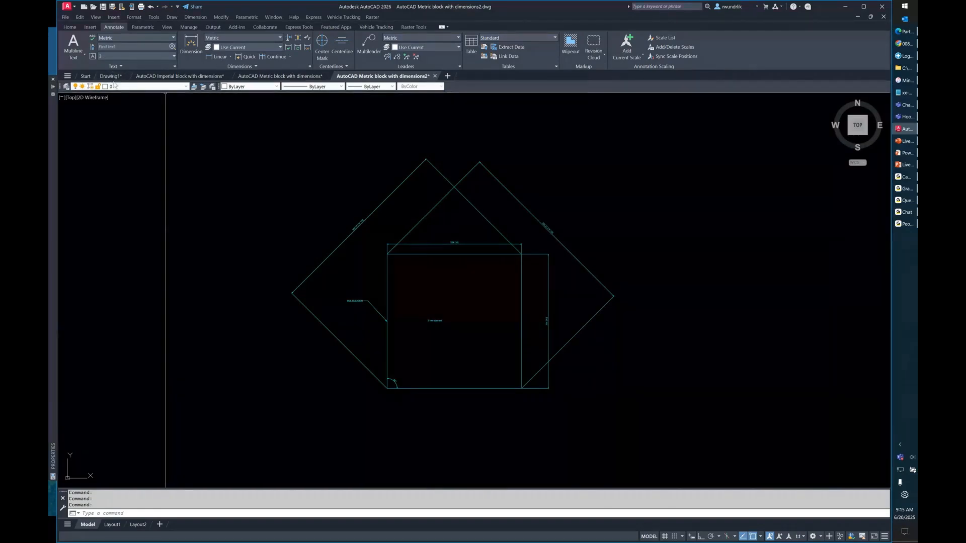
pyautogui.click(110, 76)
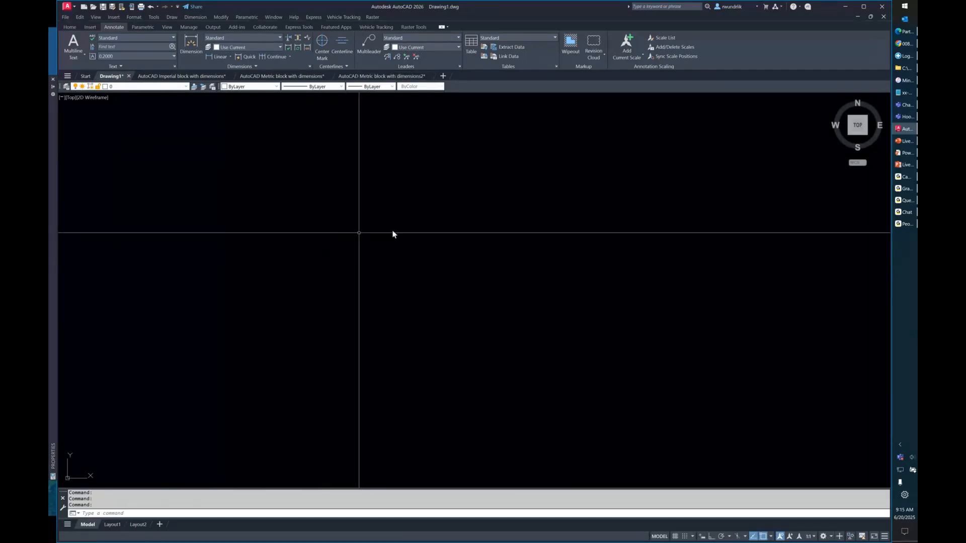
pyautogui.write('cla')
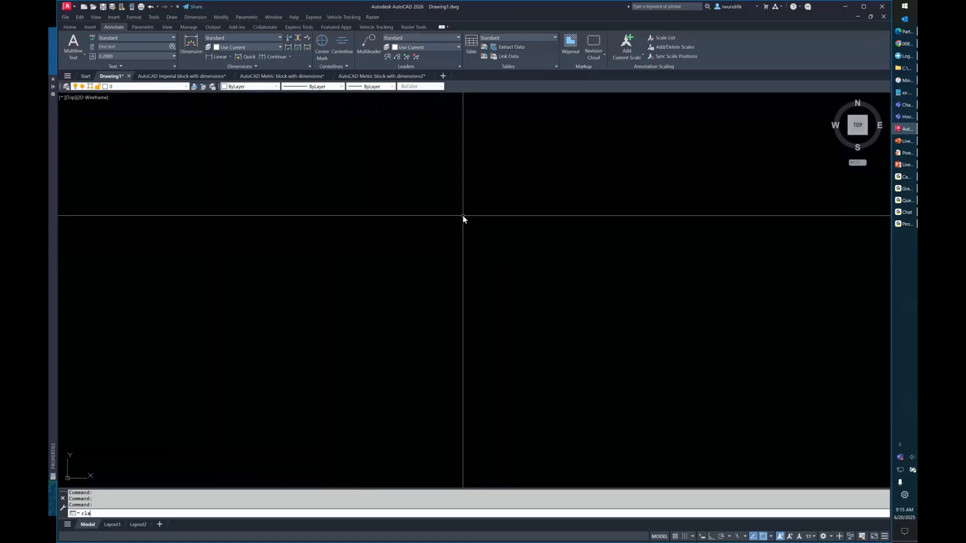
pyautogui.press('F1')
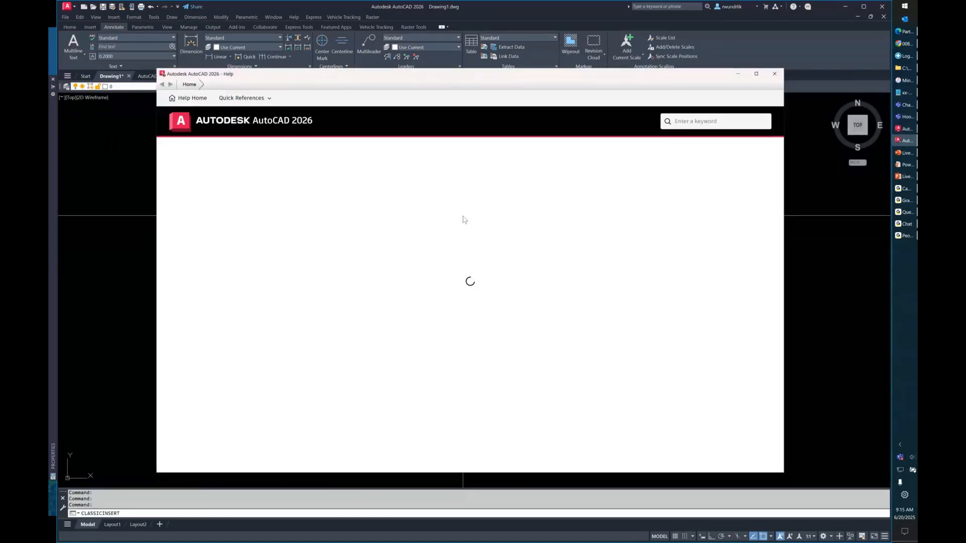
pyautogui.hotkey('alt', 'F4')
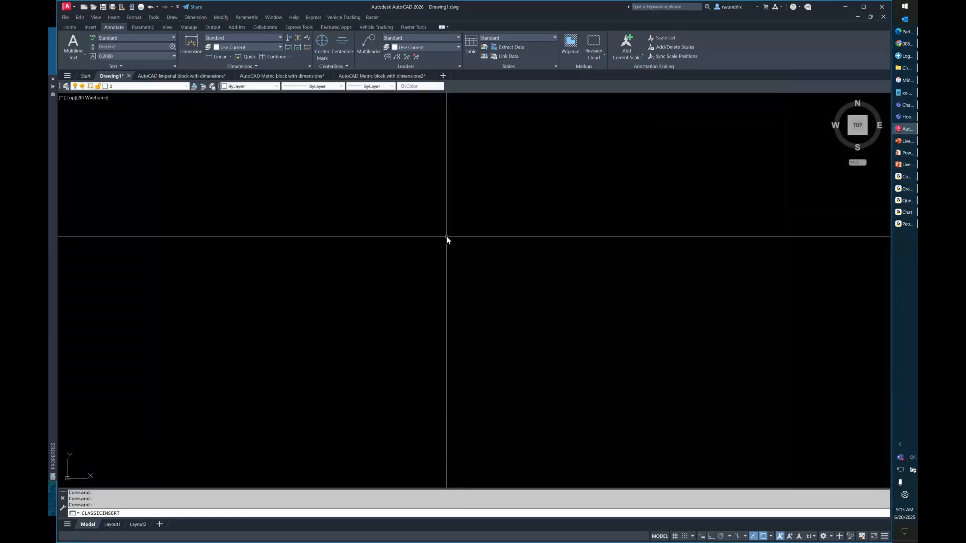
pyautogui.write('u')
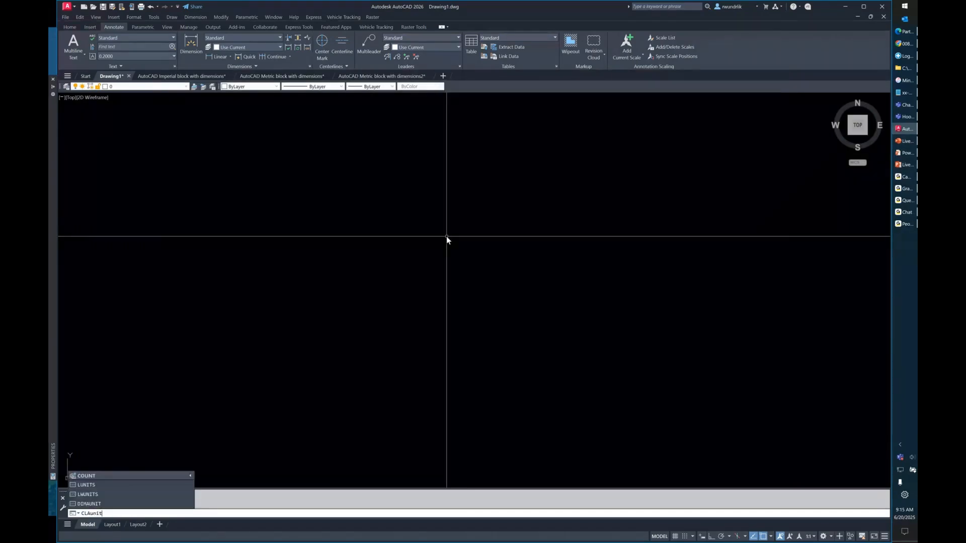
pyautogui.press('Escape')
# Check the length type, precision and insertion scale of Drawing1 with the UNITS command.
pyautogui.write('units')
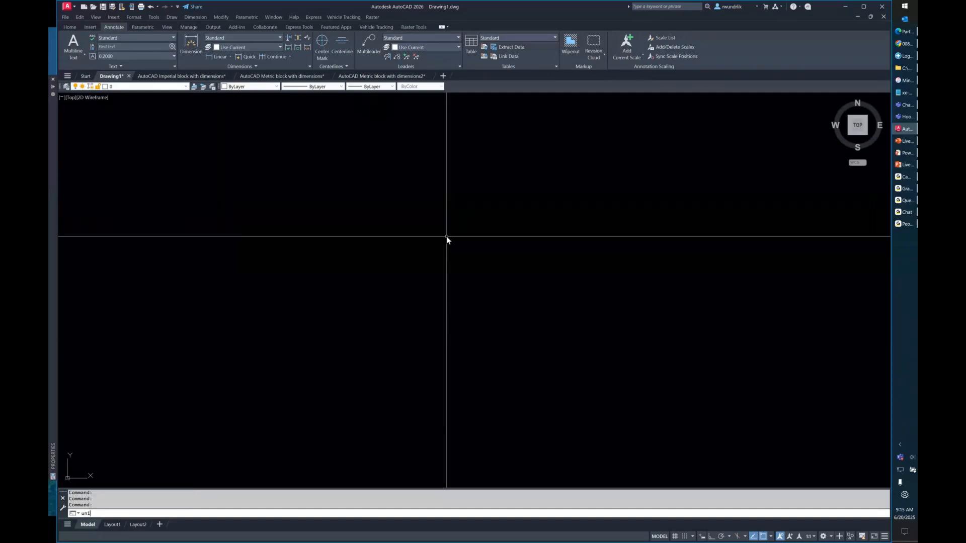
pyautogui.press('Return')
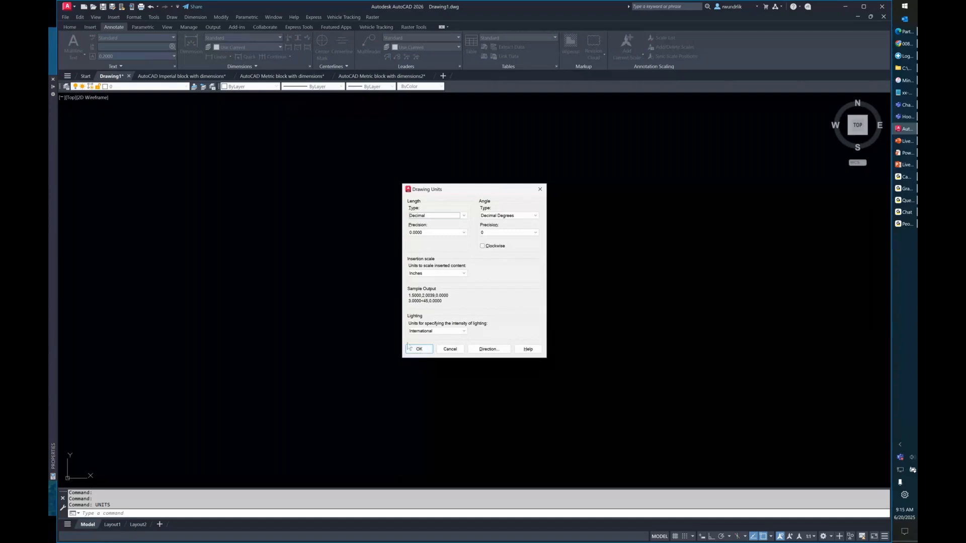
pyautogui.click(421, 349)
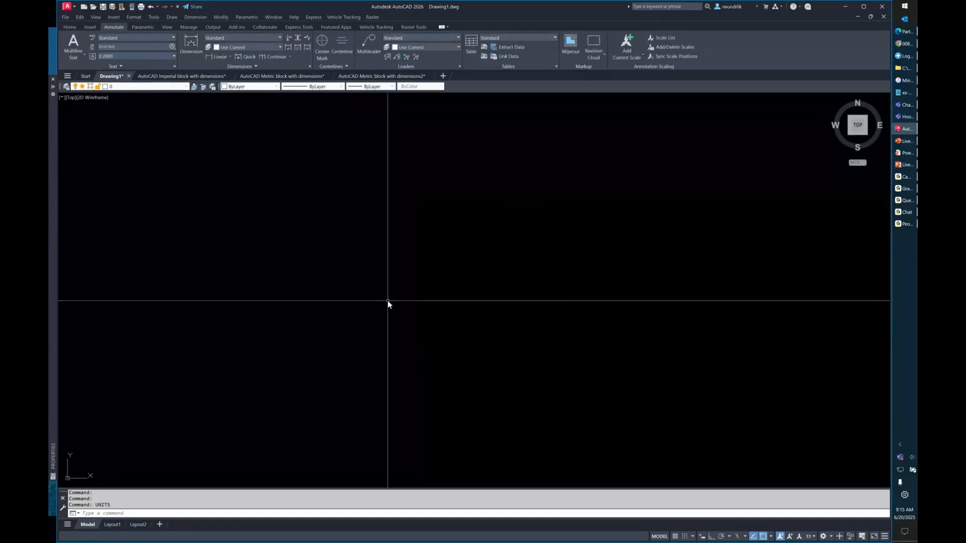
# Insert "AutoCAD Imperial block with dimensions" with CLASSICINSERT at 0,0,0, using a scale of 1 and a rotation of 0.
pyautogui.write('clasicinsert')
pyautogui.press('Return')
pyautogui.click(552, 223)
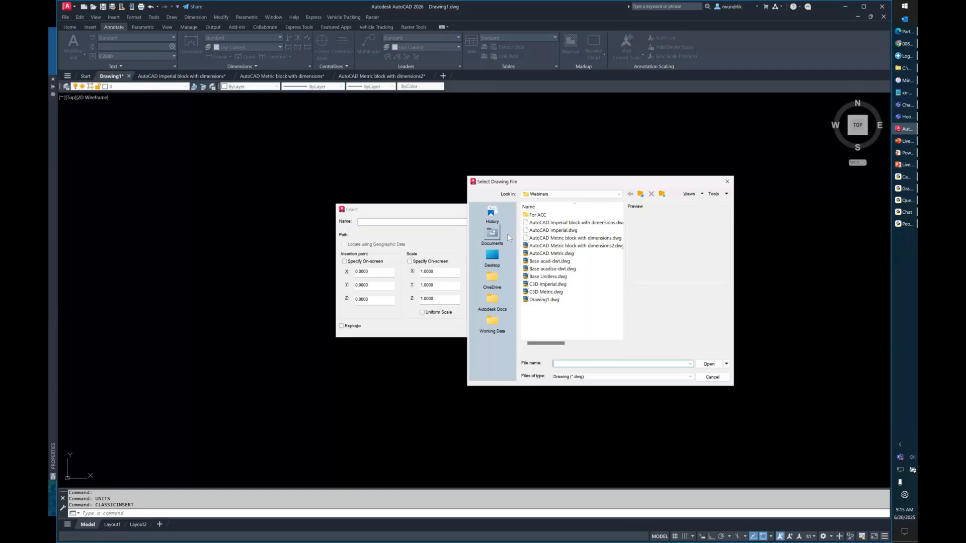
pyautogui.click(574, 223)
pyautogui.click(709, 364)
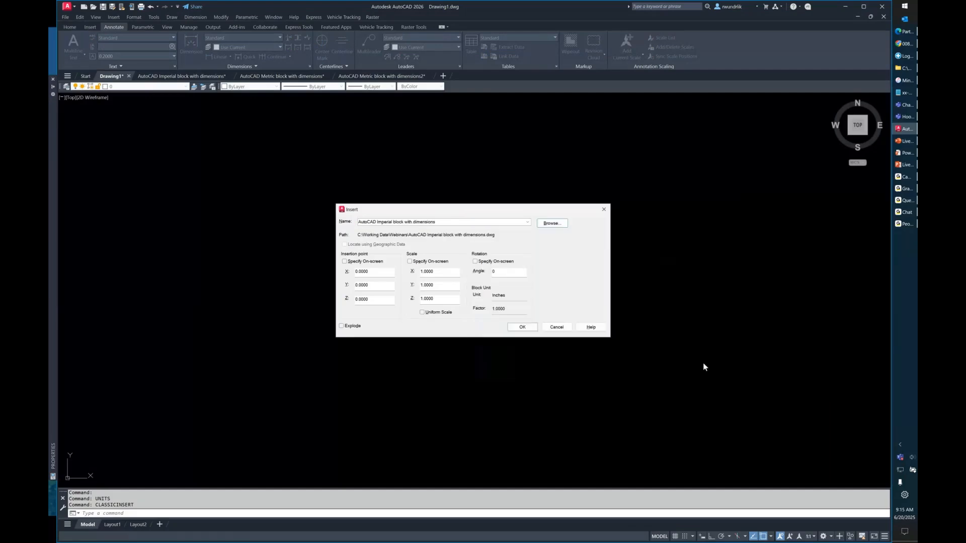
pyautogui.doubleClick(506, 296)
pyautogui.doubleClick(489, 309)
pyautogui.click(524, 328)
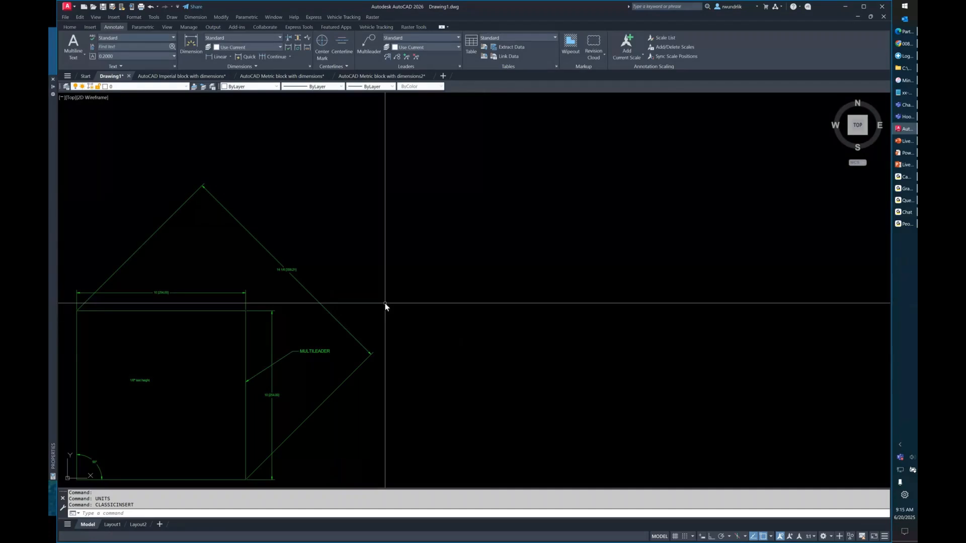
pyautogui.moveTo(162, 305); pyautogui.dragTo(417, 261, button='middle')
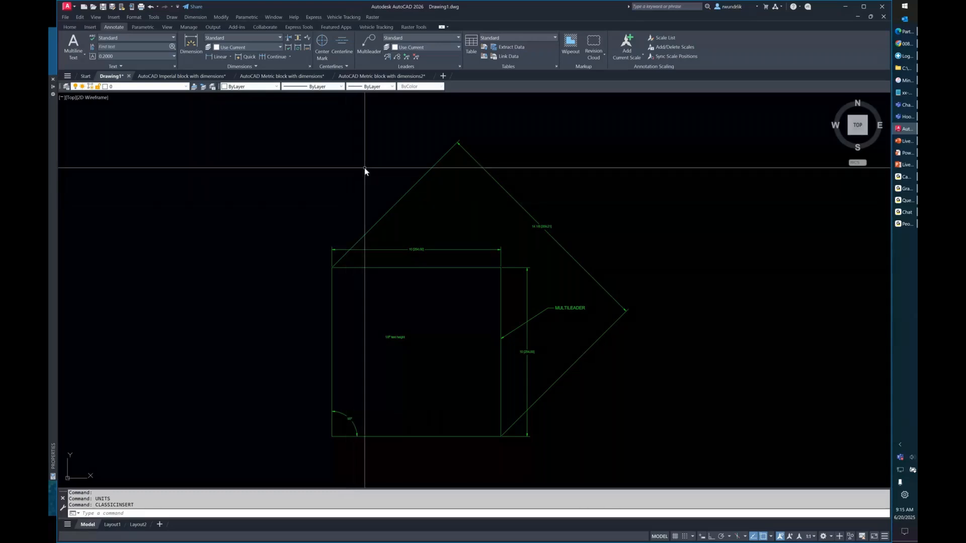
pyautogui.write('cla')
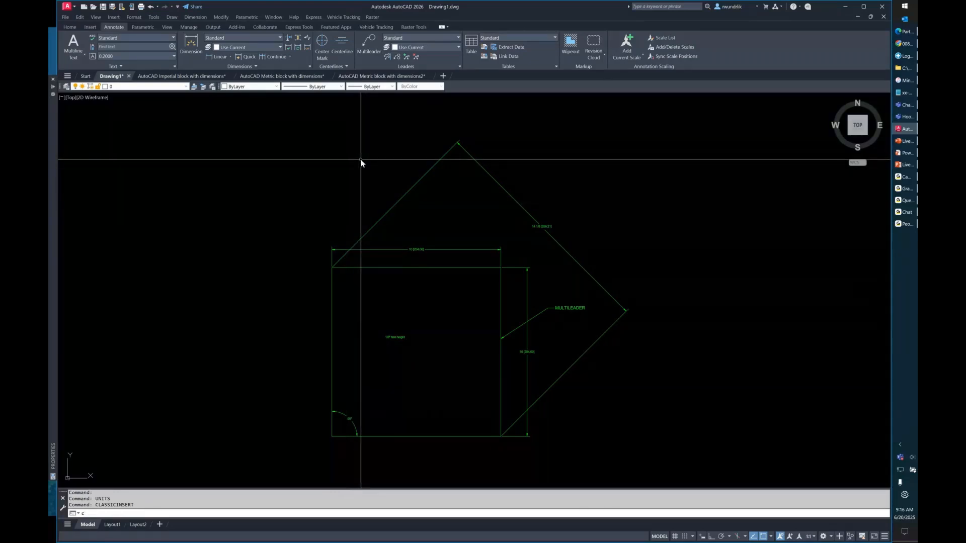
pyautogui.press('Escape')
pyautogui.press('Escape')
# Attach "AutoCAD Metric block with dimensions.dwg" as an external reference with a relative path at 0,0,0 and a scale of 1.
pyautogui.write('xref')
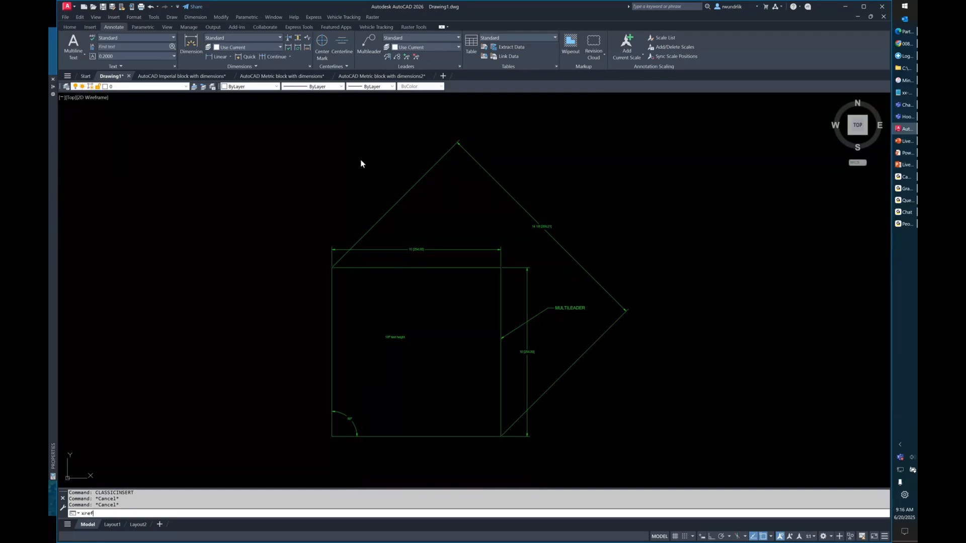
pyautogui.press('Return')
pyautogui.click(170, 164)
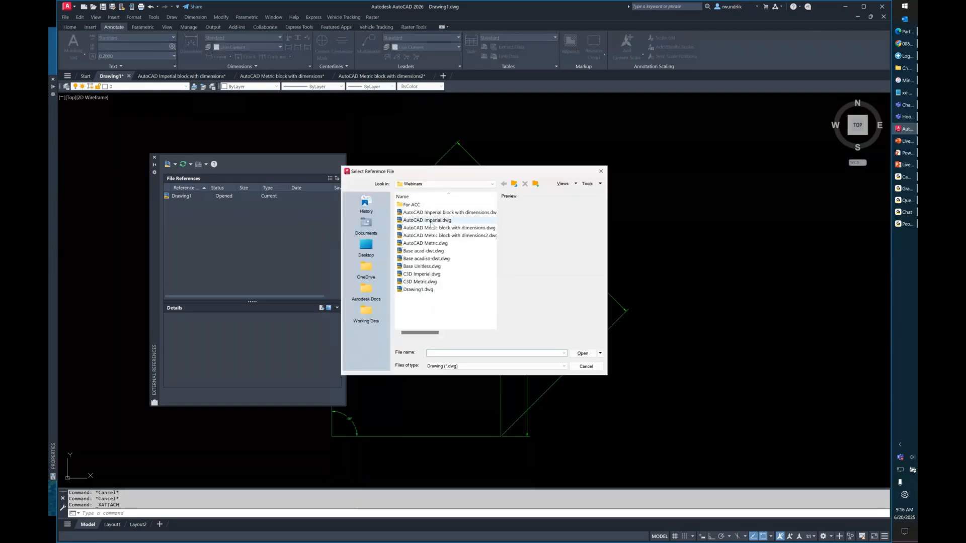
pyautogui.click(431, 228)
pyautogui.click(582, 354)
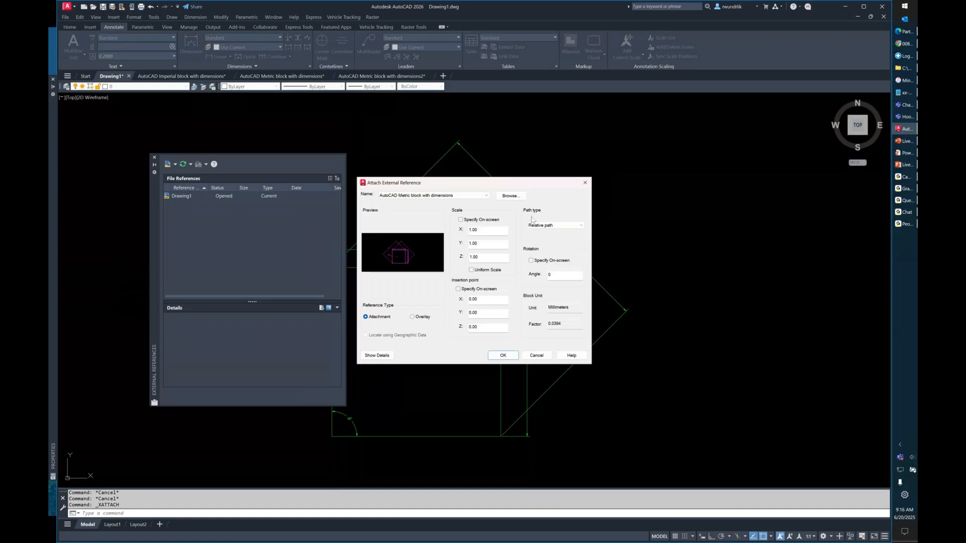
pyautogui.moveTo(571, 308); pyautogui.dragTo(542, 310)
pyautogui.moveTo(560, 329); pyautogui.dragTo(540, 325)
pyautogui.click(503, 355)
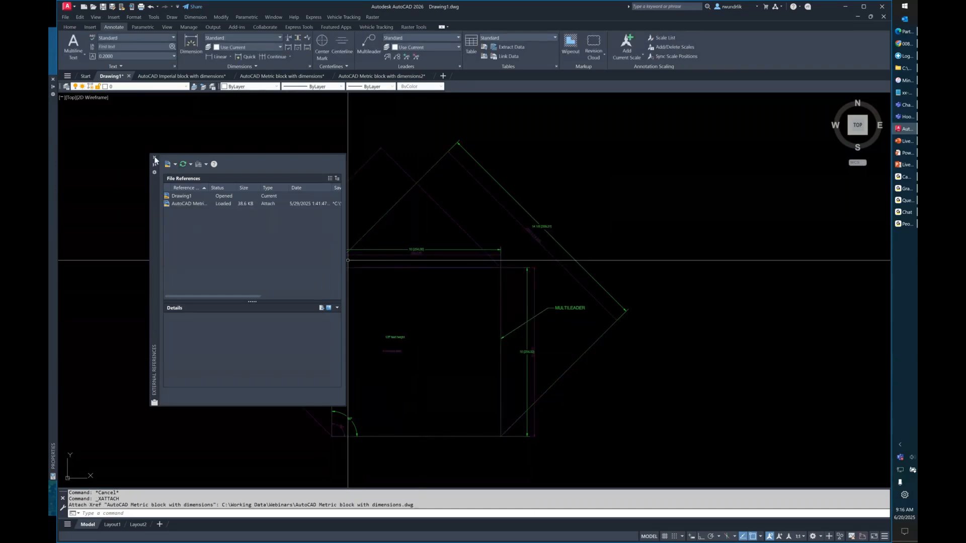
# Move the External References palette clear of the geometry and bind the metric reference into the drawing with the Insert bind type.
pyautogui.moveTo(152, 183)
pyautogui.mouseDown()
pyautogui.moveTo(92, 147)
pyautogui.moveTo(620, 187)
pyautogui.moveTo(677, 205)
pyautogui.mouseUp()
pyautogui.scroll(5, 539, 239)
pyautogui.scroll(3, 544, 237)
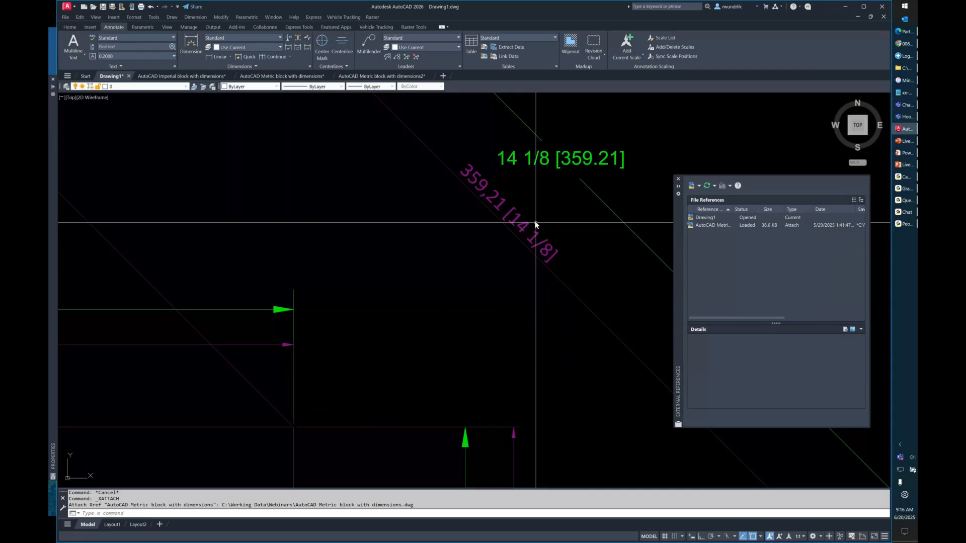
pyautogui.scroll(-10, 533, 221)
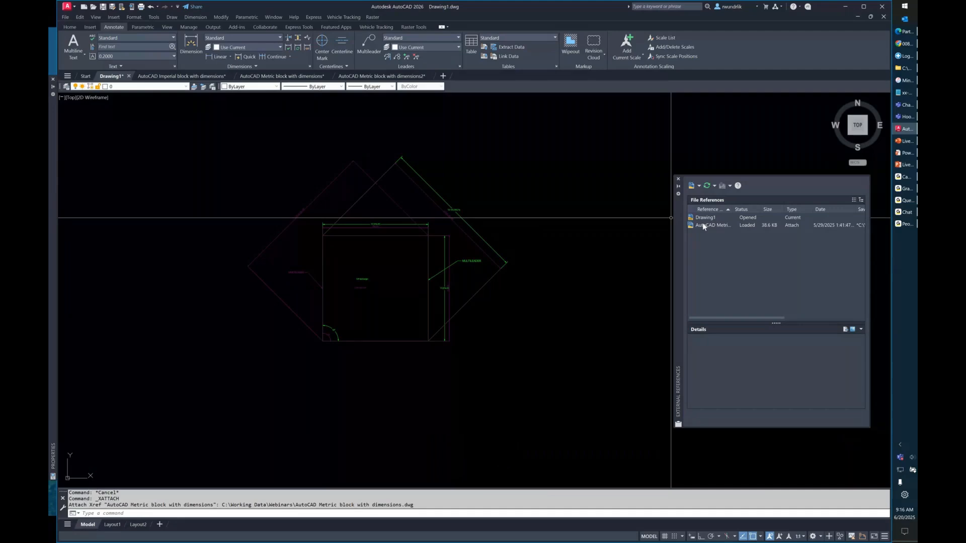
pyautogui.rightClick(703, 223)
pyautogui.click(725, 285)
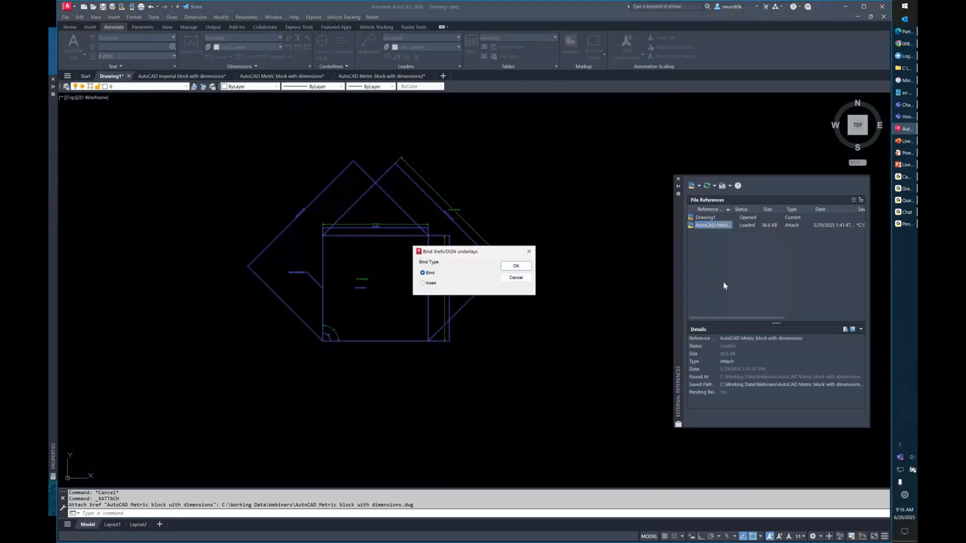
pyautogui.click(422, 283)
pyautogui.click(515, 266)
# Explode the imperial block that carries the green dimensions.
pyautogui.scroll(4, 393, 190)
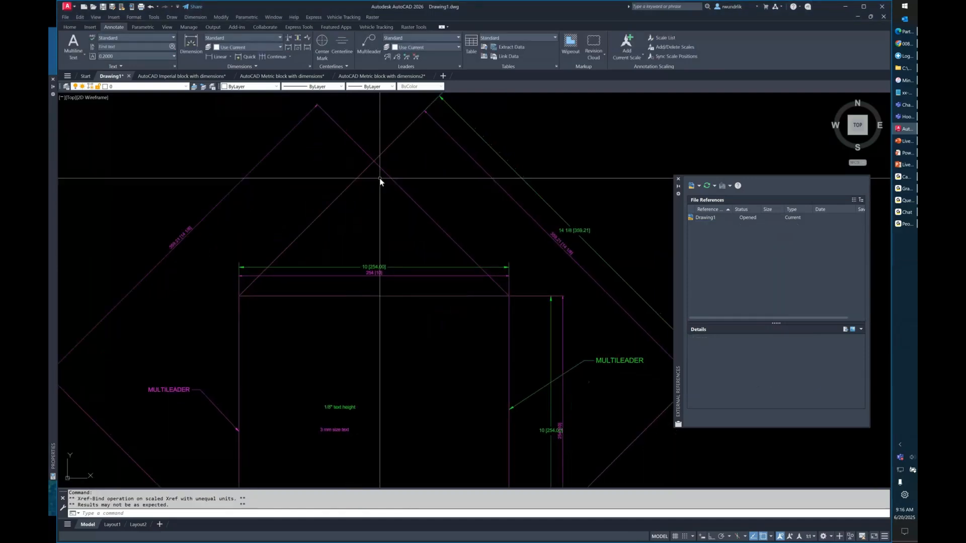
pyautogui.scroll(-2, 383, 204)
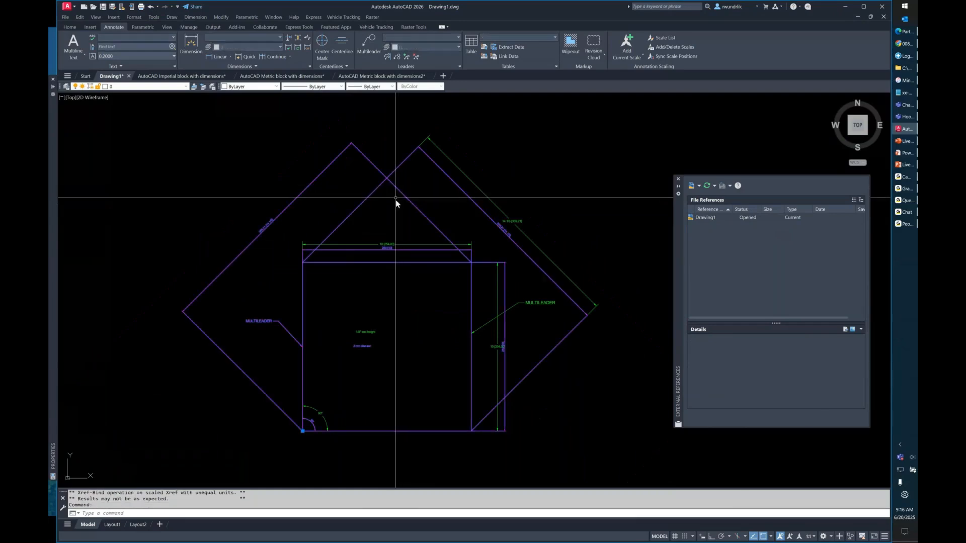
pyautogui.scroll(4, 488, 222)
pyautogui.scroll(2, 602, 277)
pyautogui.press('Escape')
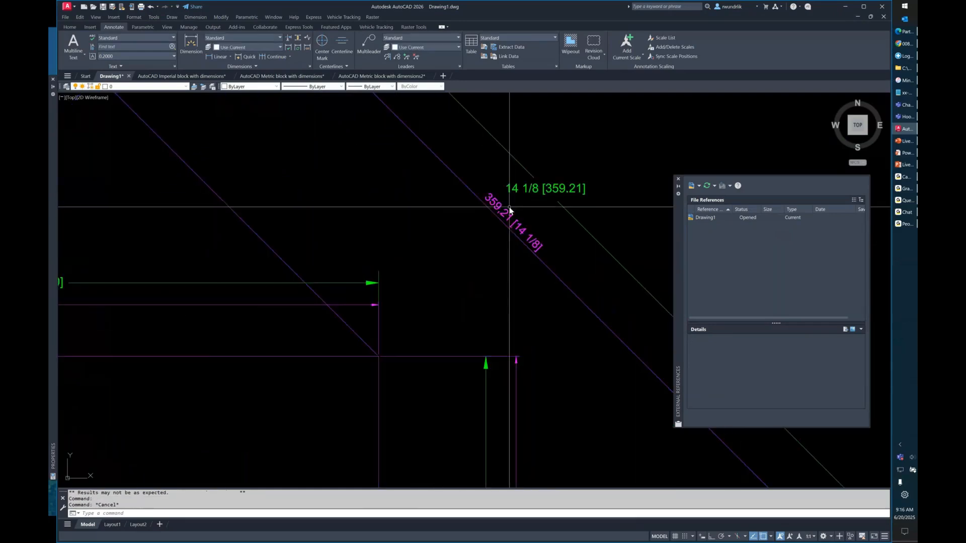
pyautogui.click(512, 156)
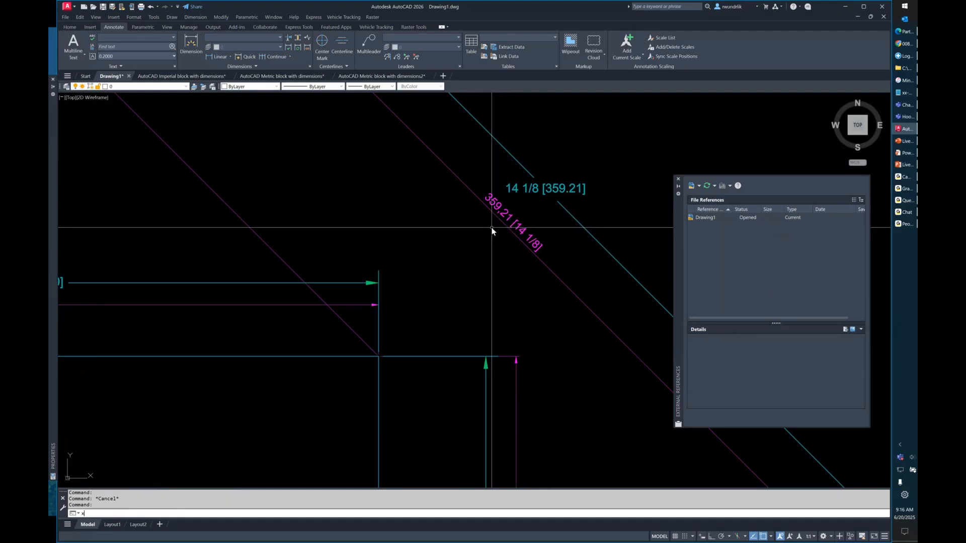
pyautogui.write('x')
pyautogui.press('Return')
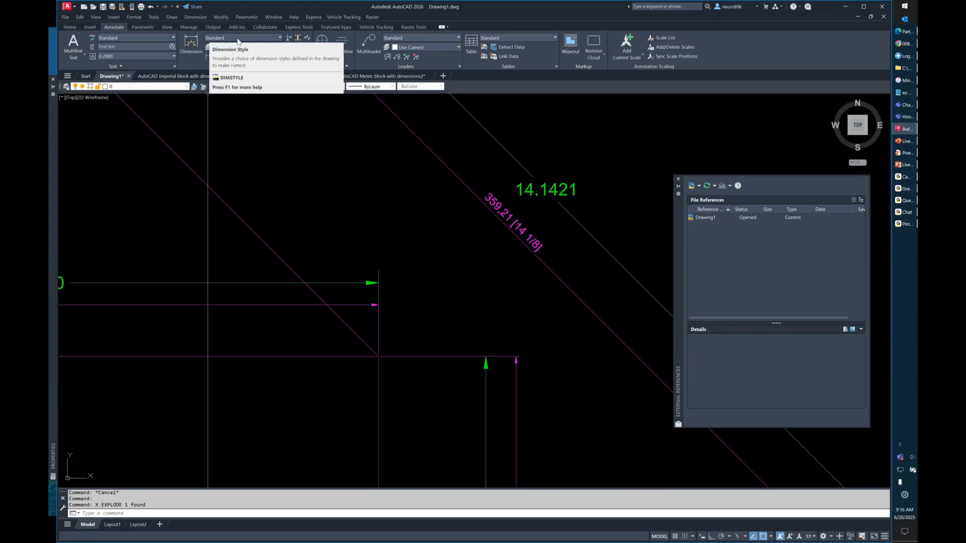
# Explode the bound metric block that carries the magenta dimensions.
pyautogui.scroll(-6, 341, 162)
pyautogui.scroll(10, 261, 271)
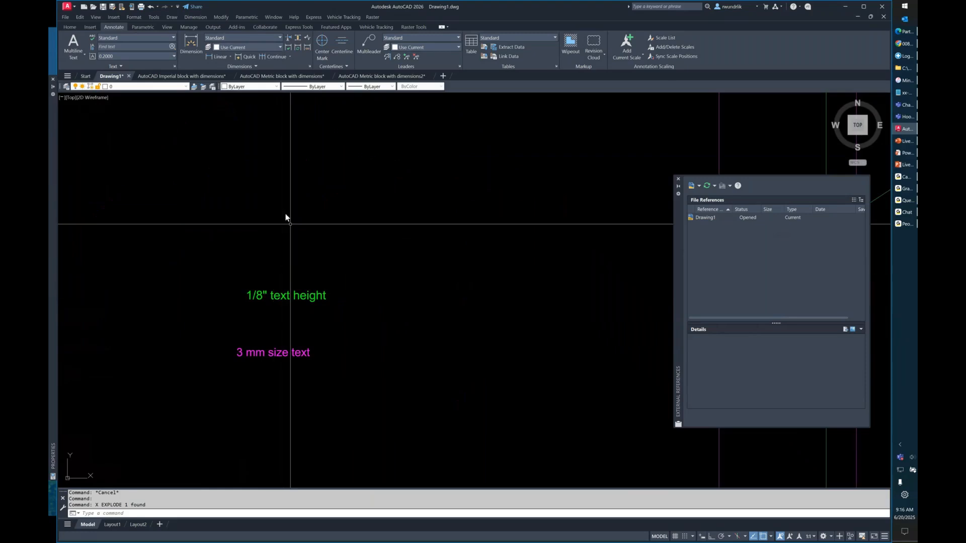
pyautogui.scroll(-5, 380, 214)
pyautogui.scroll(3, 403, 161)
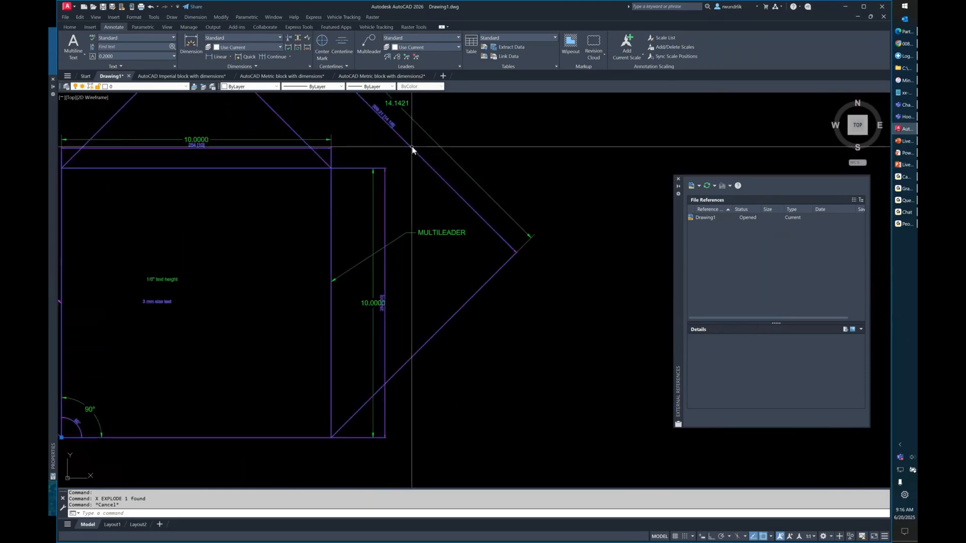
pyautogui.click(411, 147)
pyautogui.write('x')
pyautogui.press('Return')
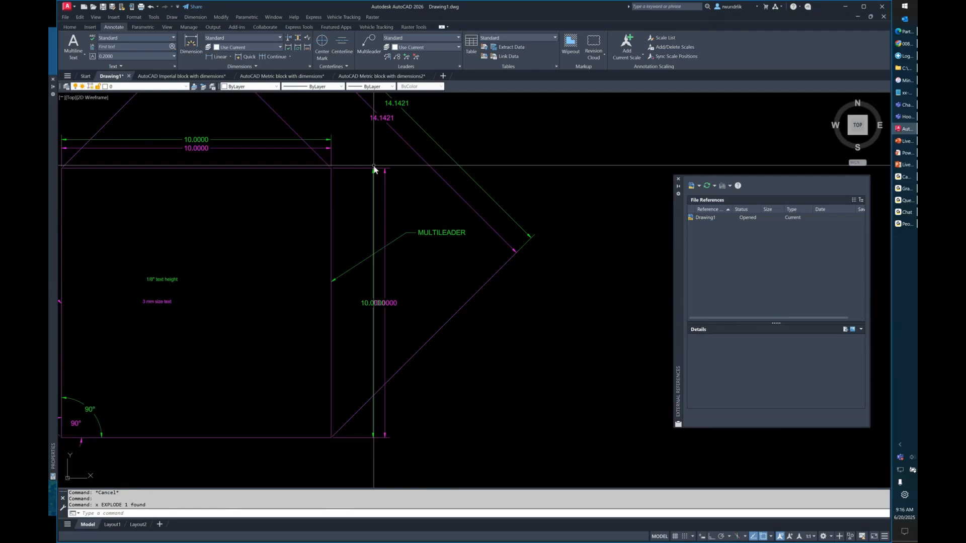
# Check the arrowhead size and text height of the imperial multileader and the metric multileader in their properties.
pyautogui.scroll(-3, 374, 169)
pyautogui.scroll(4, 425, 188)
pyautogui.scroll(-2, 368, 200)
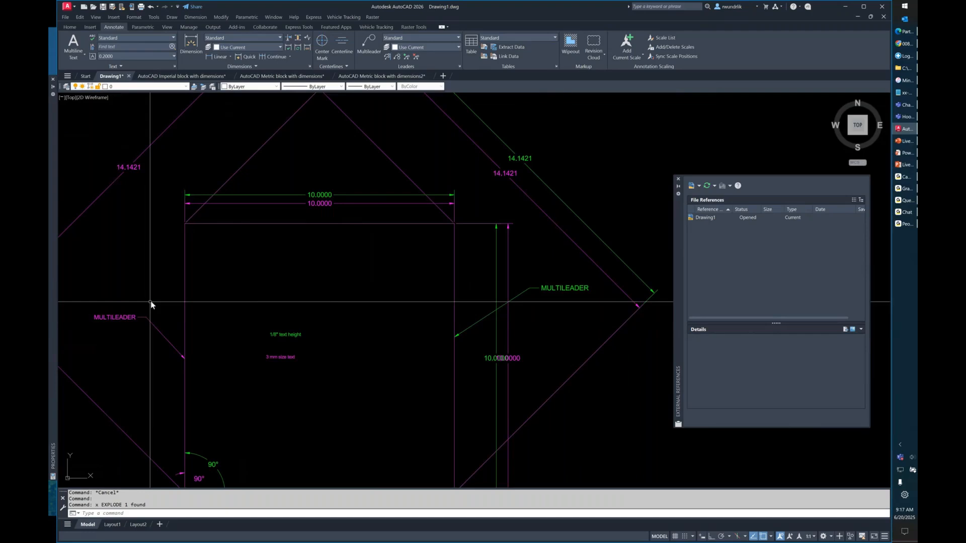
pyautogui.moveTo(150, 300)
pyautogui.mouseDown(button='middle')
pyautogui.moveTo(233, 267)
pyautogui.moveTo(216, 244)
pyautogui.mouseUp(button='middle')
pyautogui.click(605, 238)
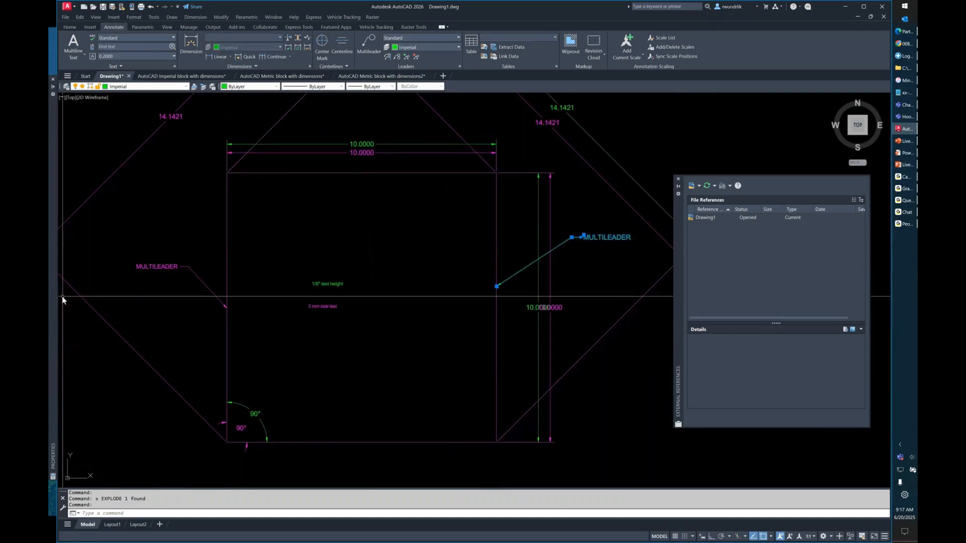
pyautogui.moveTo(55, 300)
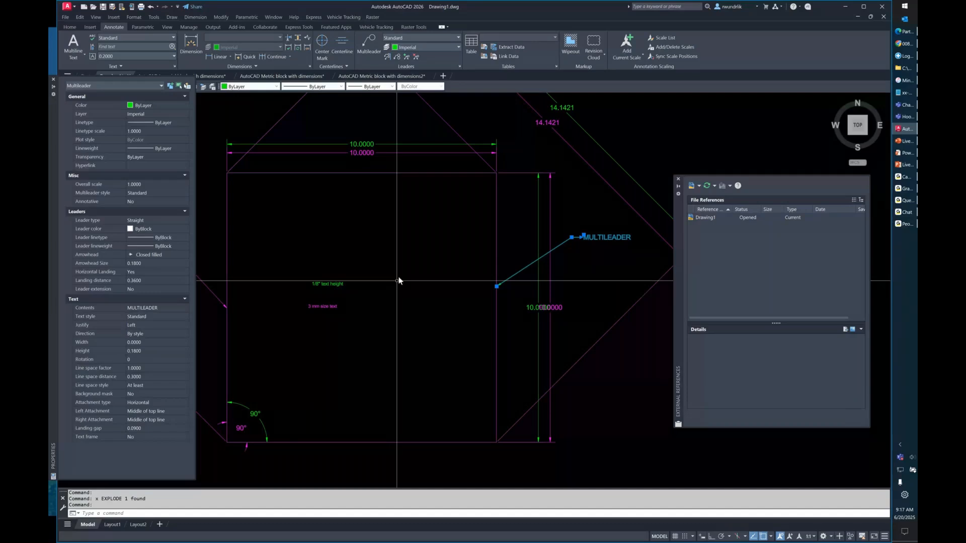
pyautogui.press('Escape')
pyautogui.click(142, 268)
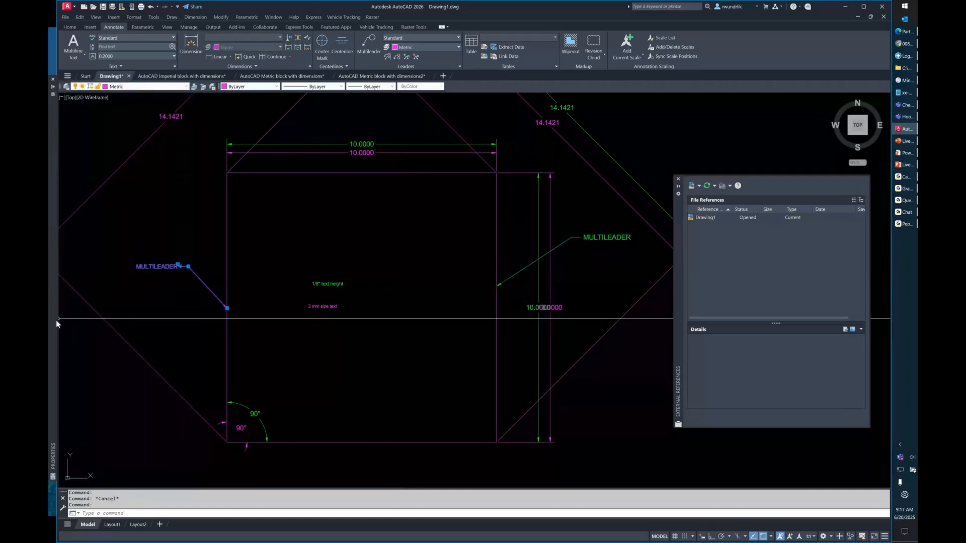
pyautogui.moveTo(55, 320)
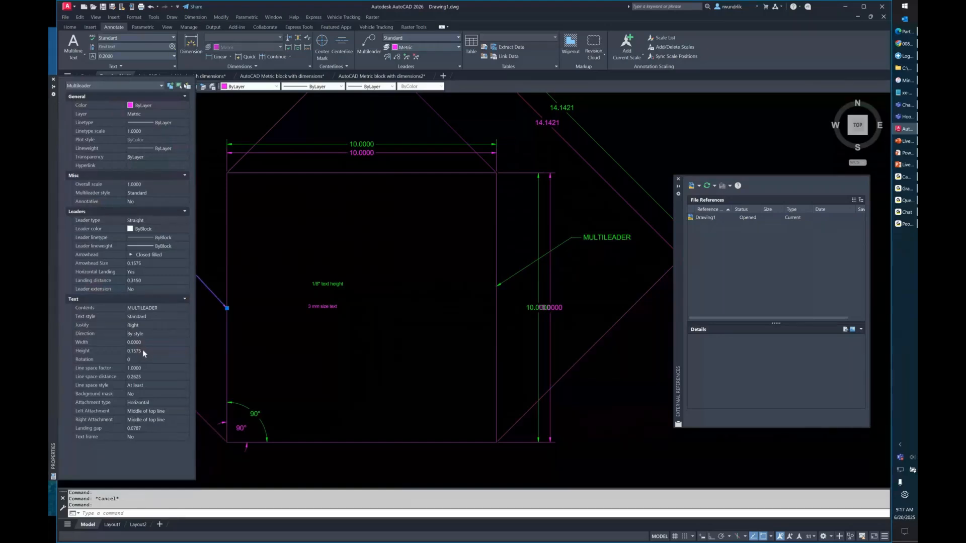
pyautogui.press('Escape')
# Check the text heights of the "1/8" text height" and "3 mm size text" objects in their properties.
pyautogui.scroll(4, 322, 294)
pyautogui.moveTo(321, 300); pyautogui.dragTo(370, 280, button='middle')
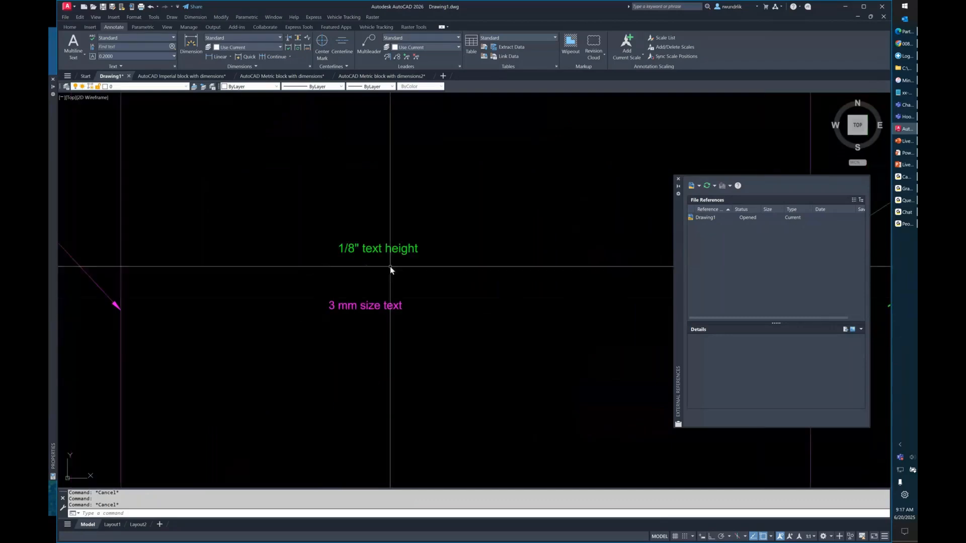
pyautogui.click(376, 250)
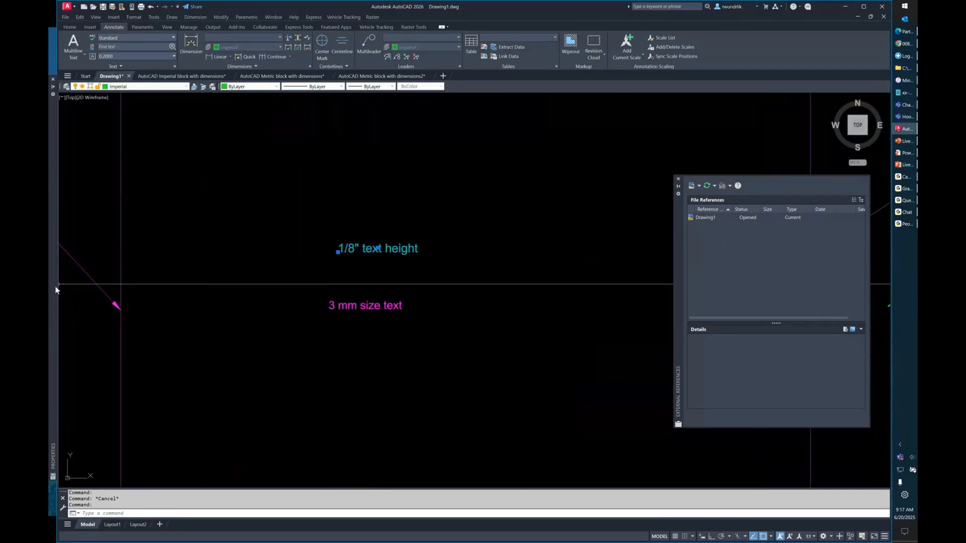
pyautogui.moveTo(56, 291)
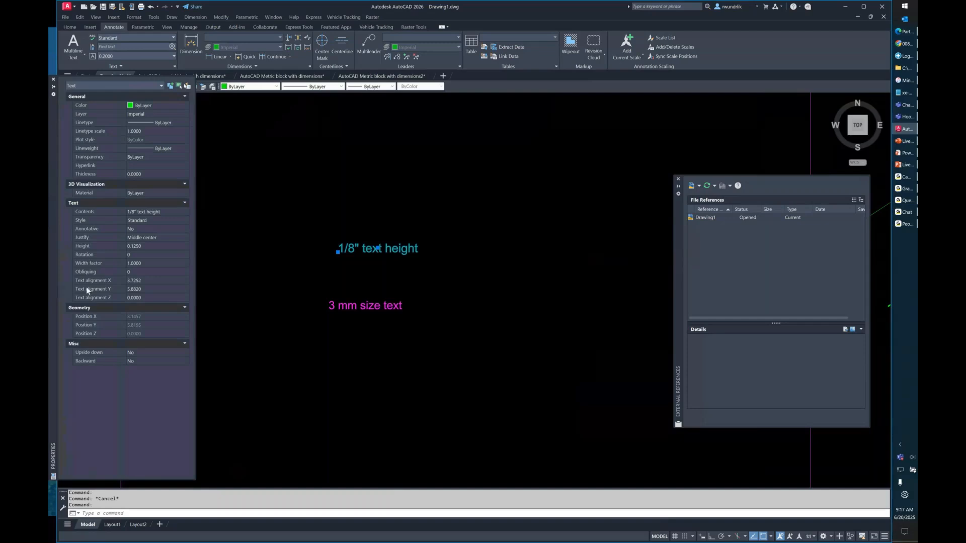
pyautogui.press('Escape')
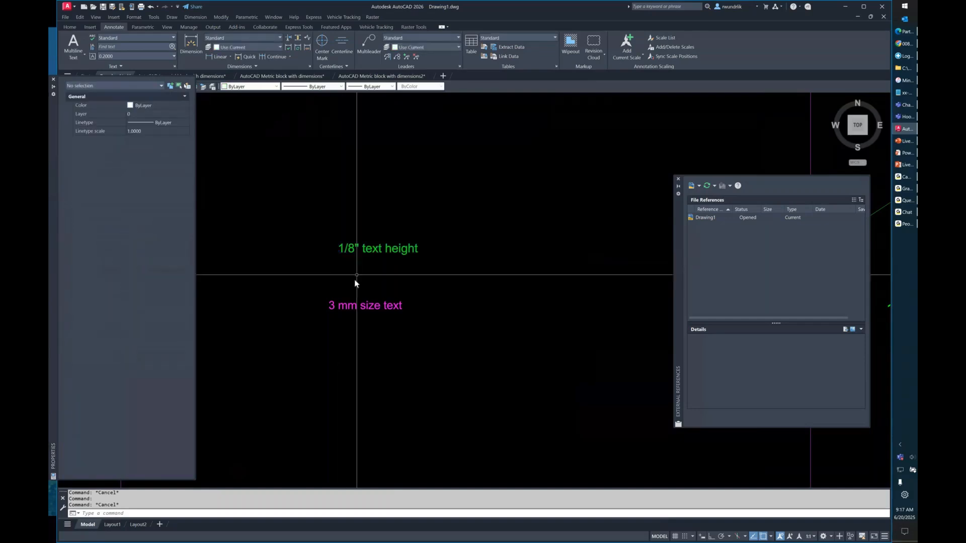
pyautogui.click(349, 305)
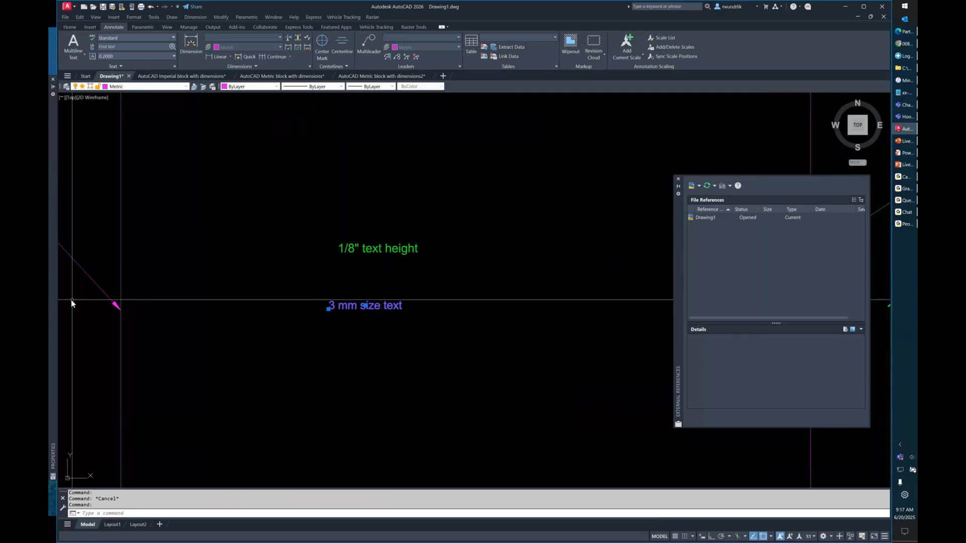
pyautogui.moveTo(56, 300)
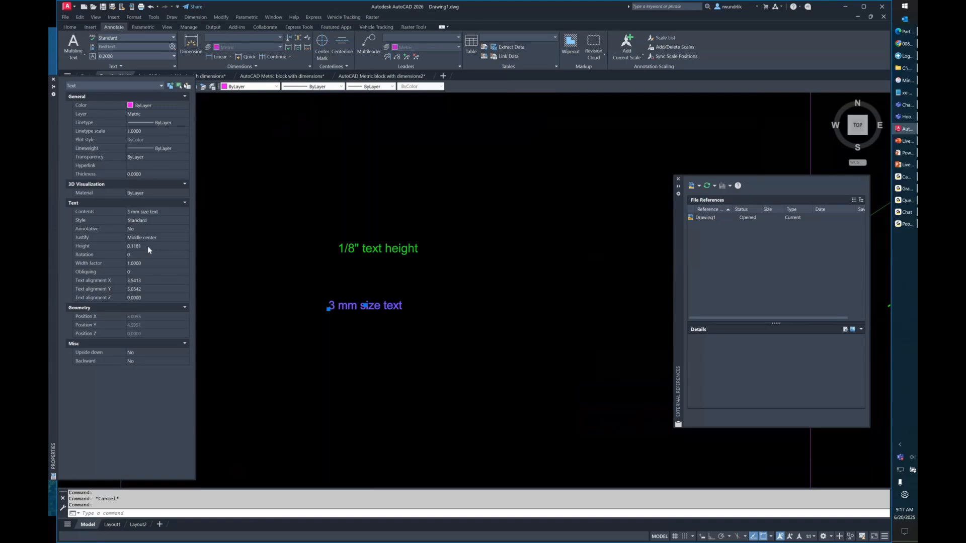
pyautogui.scroll(-6, 383, 270)
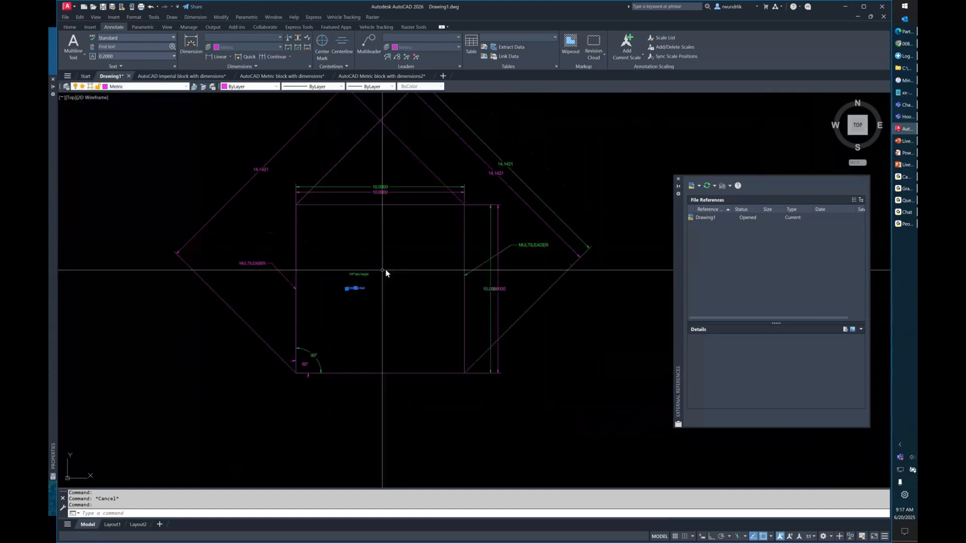
pyautogui.press('Escape')
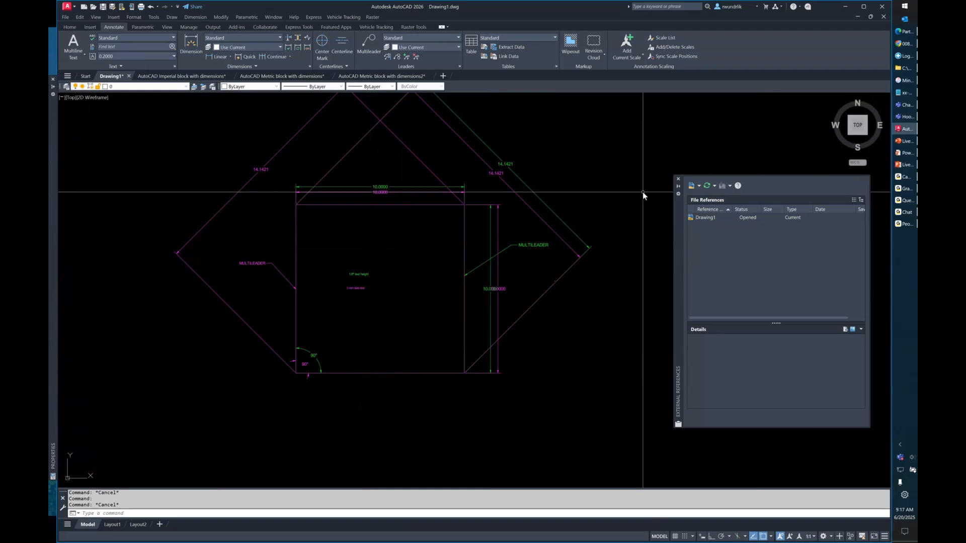
# Close the External References palette and insert "AutoCAD Metric block with dimensions2.dwg" with CLASSICINSERT at 0,0,0, scale 1, rotation 0.
pyautogui.click(678, 179)
pyautogui.moveTo(469, 213); pyautogui.dragTo(473, 248, button='middle')
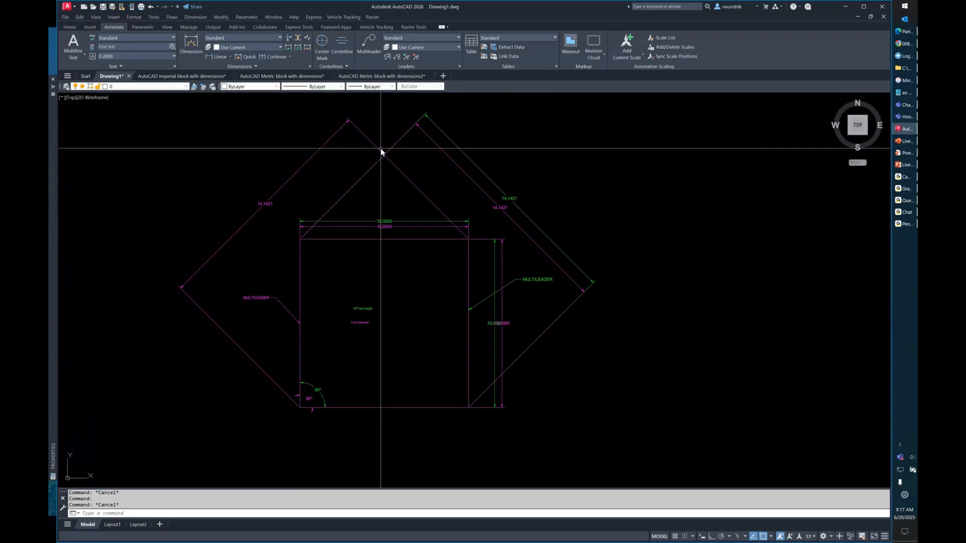
pyautogui.write('CLASSICINSERT')
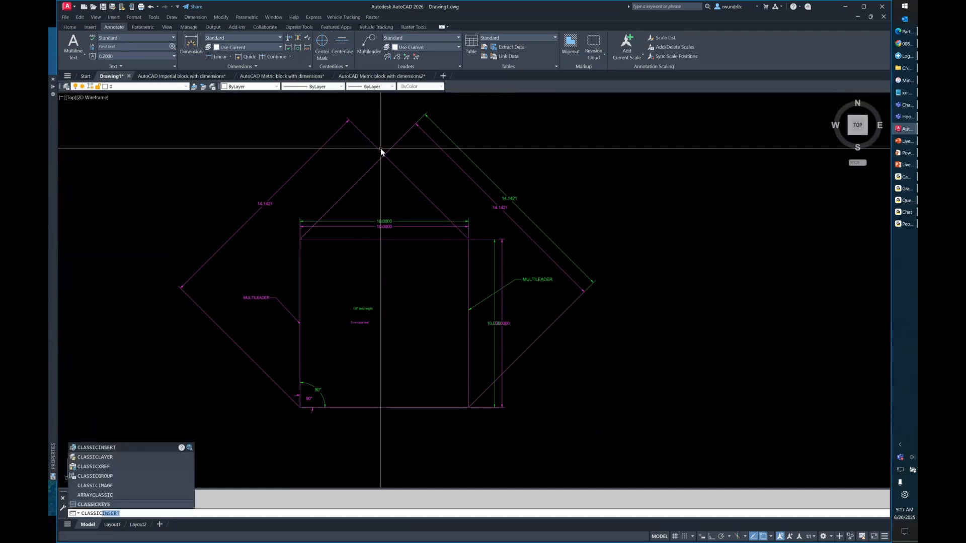
pyautogui.press('Return')
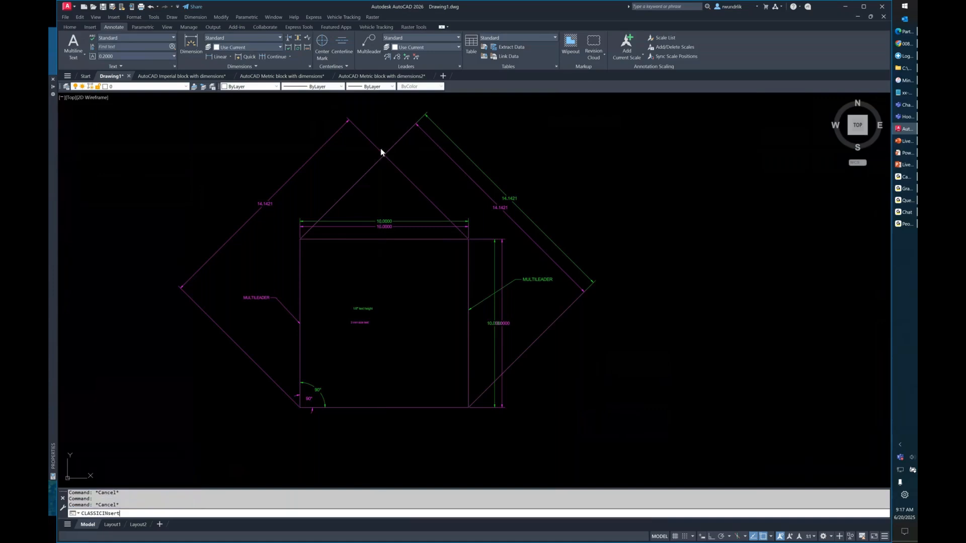
pyautogui.click(552, 223)
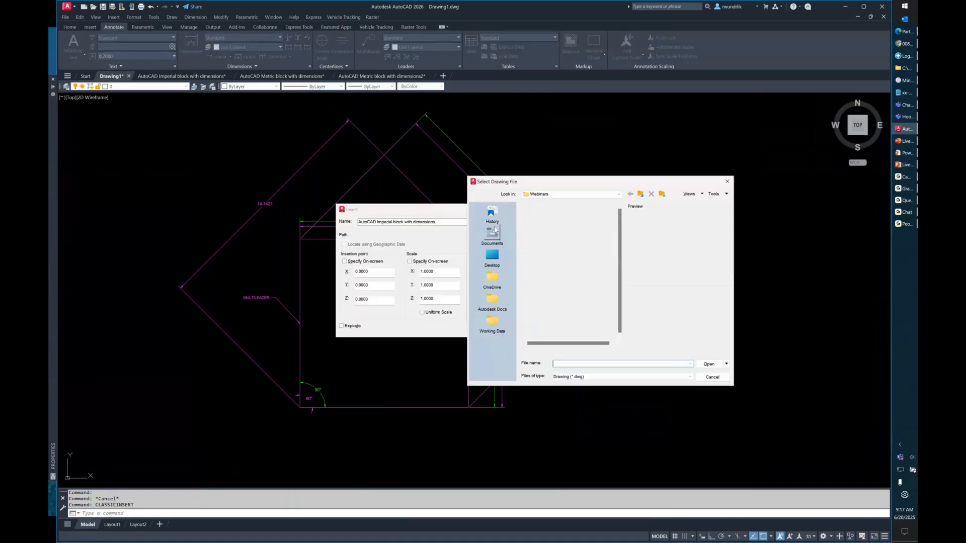
pyautogui.click(574, 246)
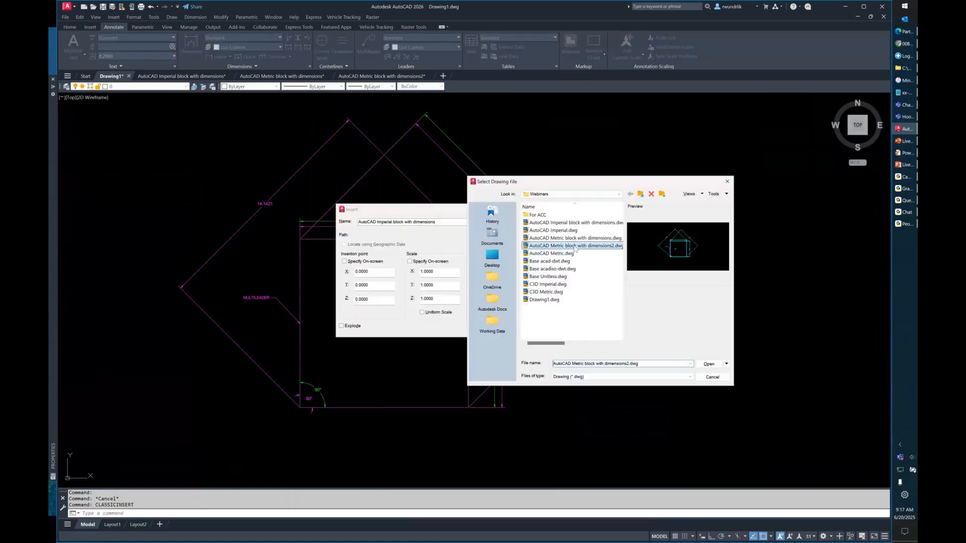
pyautogui.click(707, 363)
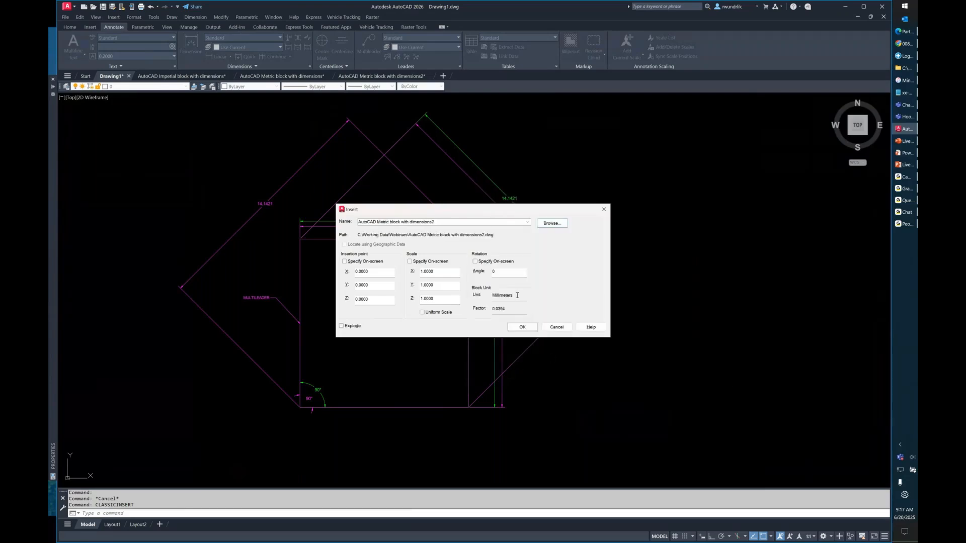
pyautogui.moveTo(516, 296); pyautogui.dragTo(489, 297)
pyautogui.click(523, 327)
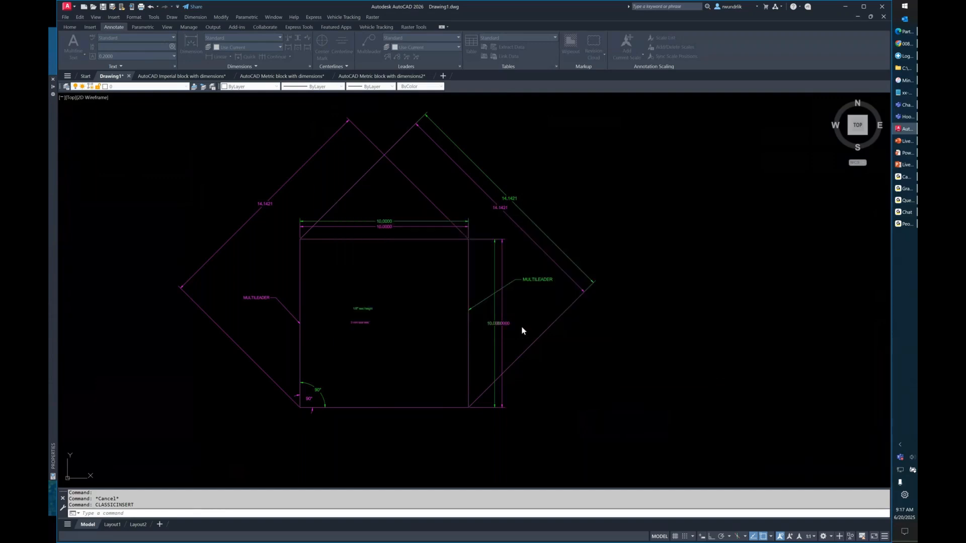
# Inspect the newly inserted metric block's scale, block unit and unit factor in its properties.
pyautogui.scroll(-6, 482, 279)
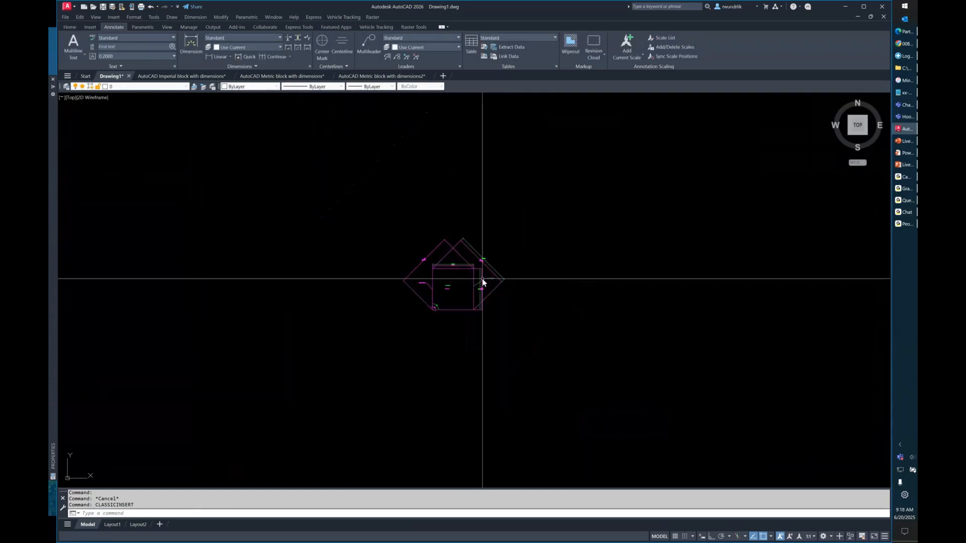
pyautogui.scroll(8, 479, 276)
pyautogui.scroll(6, 463, 211)
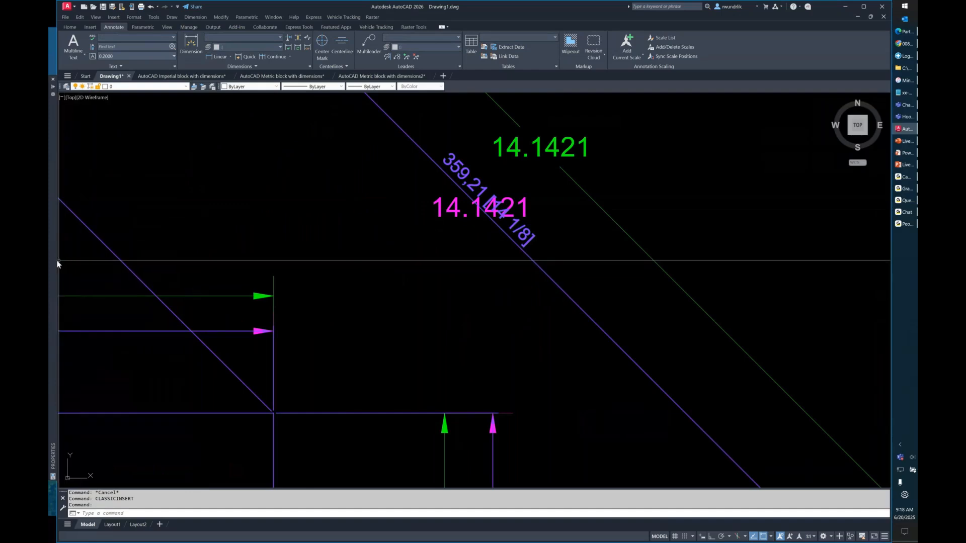
pyautogui.moveTo(55, 264)
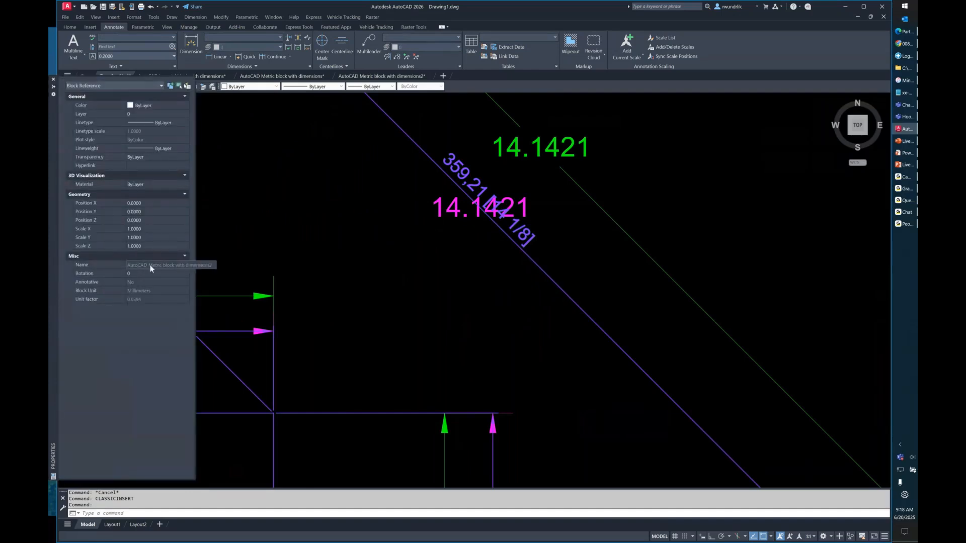
# Explode the inserted "AutoCAD Metric block with dimensions2" block.
pyautogui.scroll(-6, 408, 247)
pyautogui.moveTo(409, 247)
pyautogui.mouseDown(button='middle')
pyautogui.moveTo(563, 252)
pyautogui.moveTo(501, 245)
pyautogui.mouseUp(button='middle')
pyautogui.scroll(-1, 557, 251)
pyautogui.write('x')
pyautogui.press('Return')
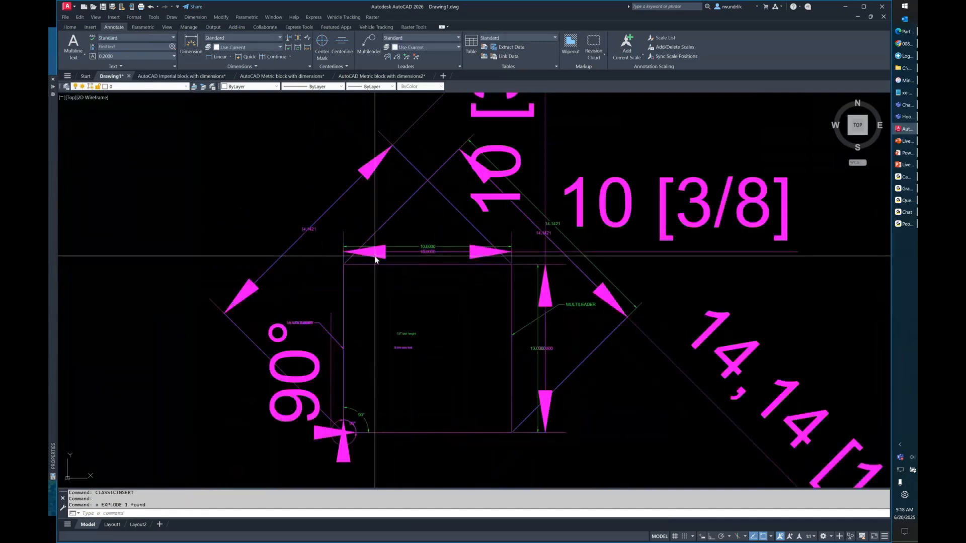
# Examine the exploded dimensions and the settings of the Metric text style, leaving the styles unchanged.
pyautogui.scroll(-4, 559, 239)
pyautogui.moveTo(557, 233); pyautogui.dragTo(416, 252, button='middle')
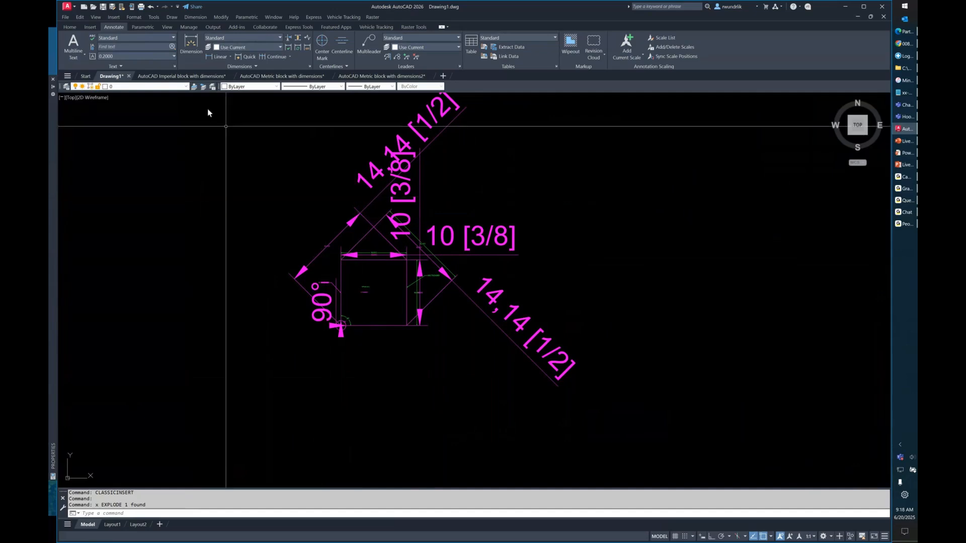
pyautogui.click(175, 67)
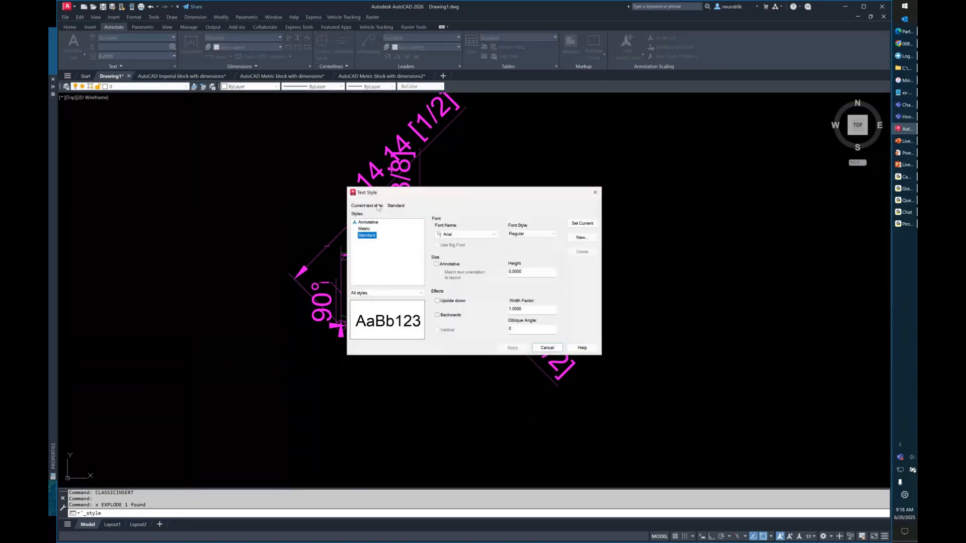
pyautogui.click(364, 230)
pyautogui.click(547, 347)
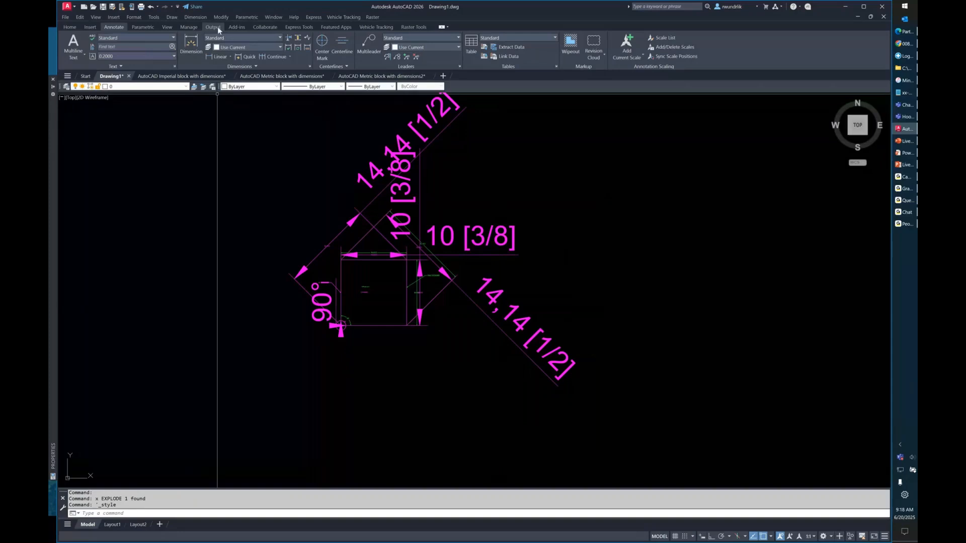
# Examine the Metric dimension style's extension beyond dimension lines, offset from origin and baseline spacing, leaving the style unchanged.
pyautogui.click(310, 67)
pyautogui.click(386, 236)
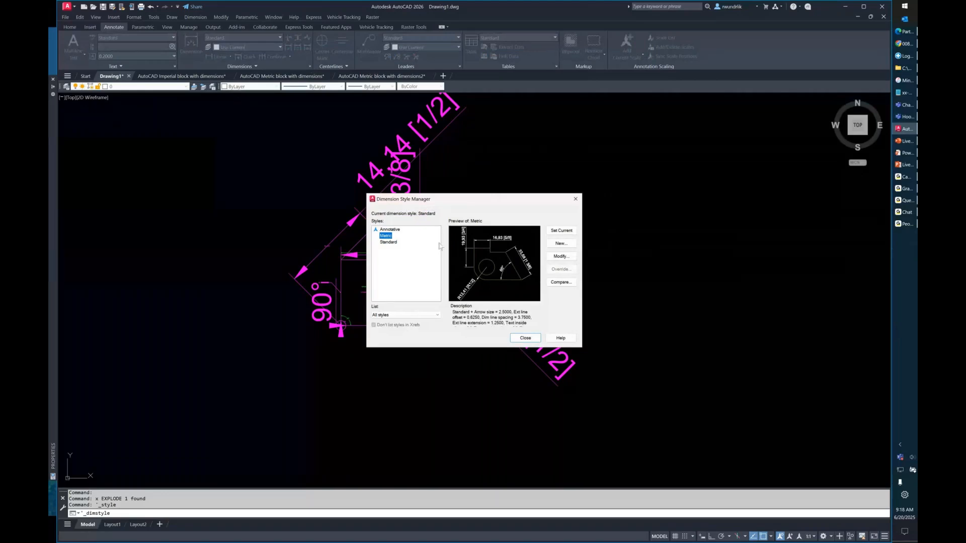
pyautogui.click(566, 256)
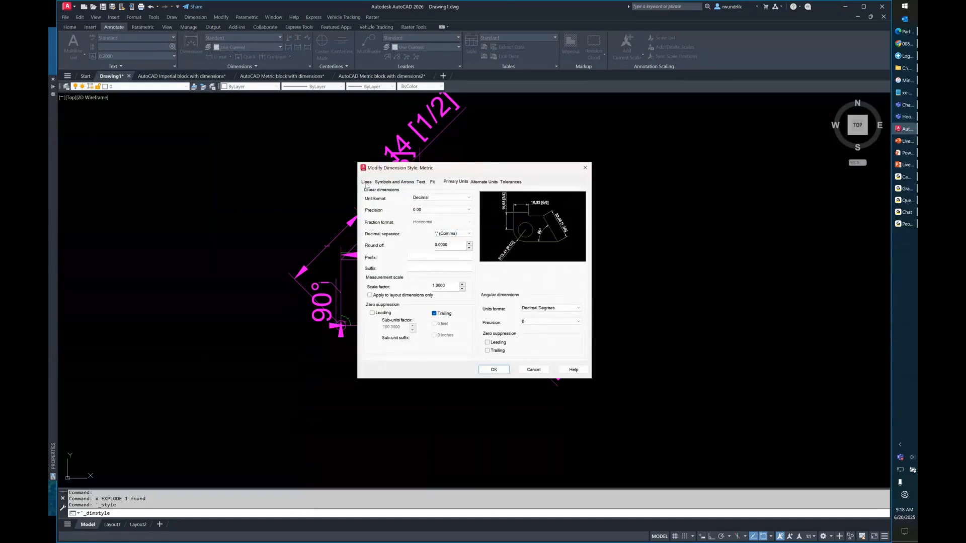
pyautogui.click(367, 182)
pyautogui.doubleClick(557, 284)
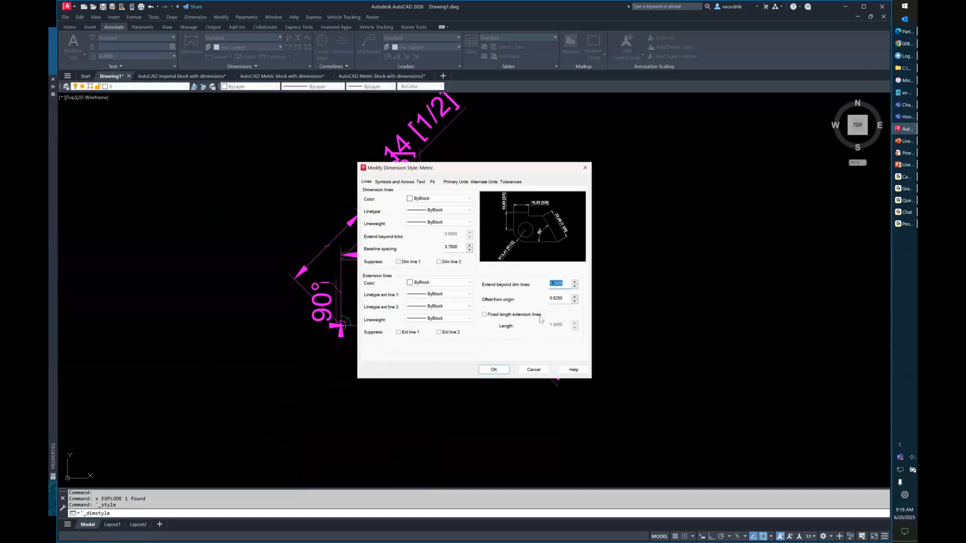
pyautogui.doubleClick(564, 300)
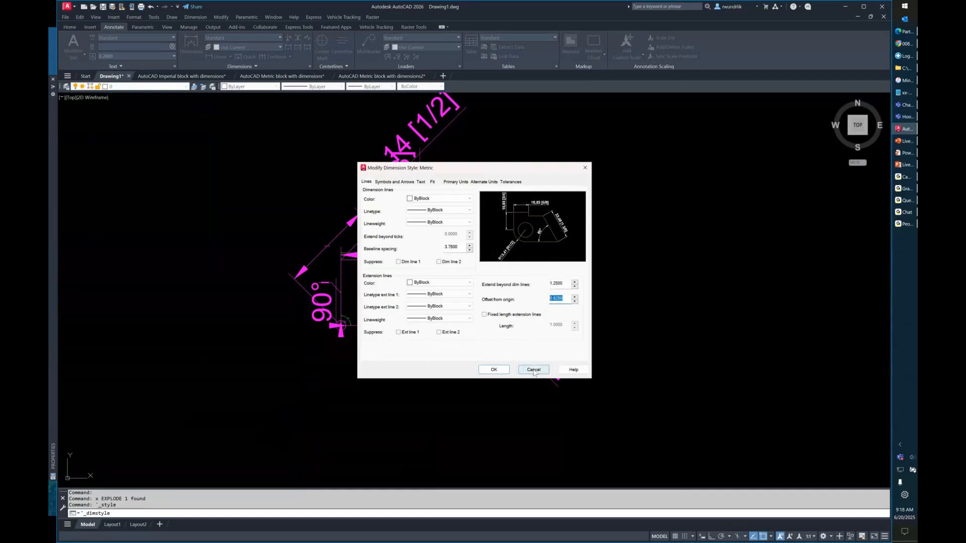
pyautogui.doubleClick(459, 246)
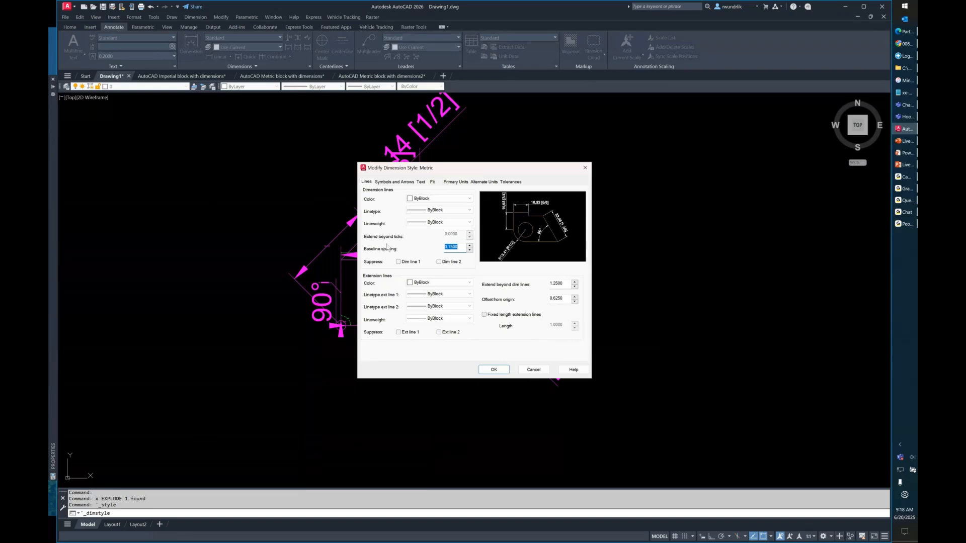
pyautogui.click(537, 370)
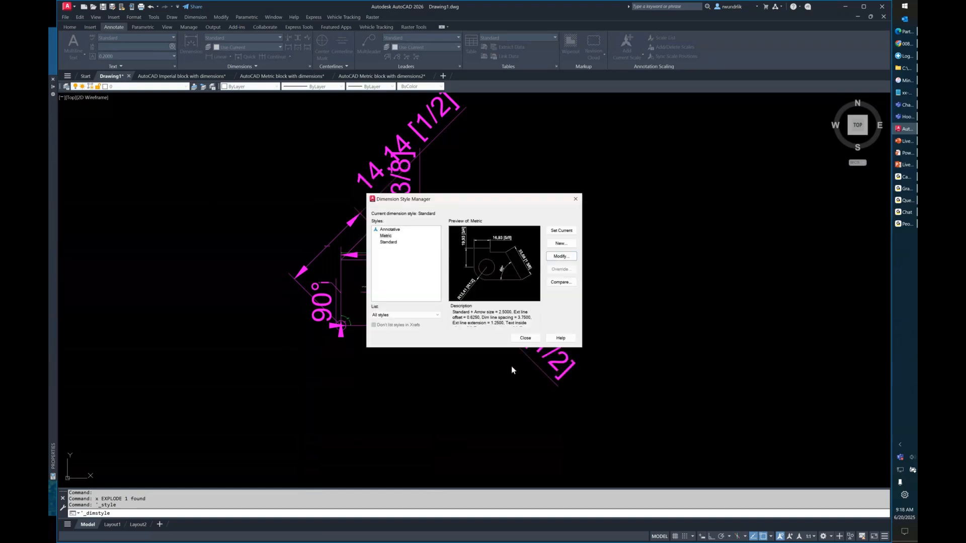
pyautogui.click(525, 338)
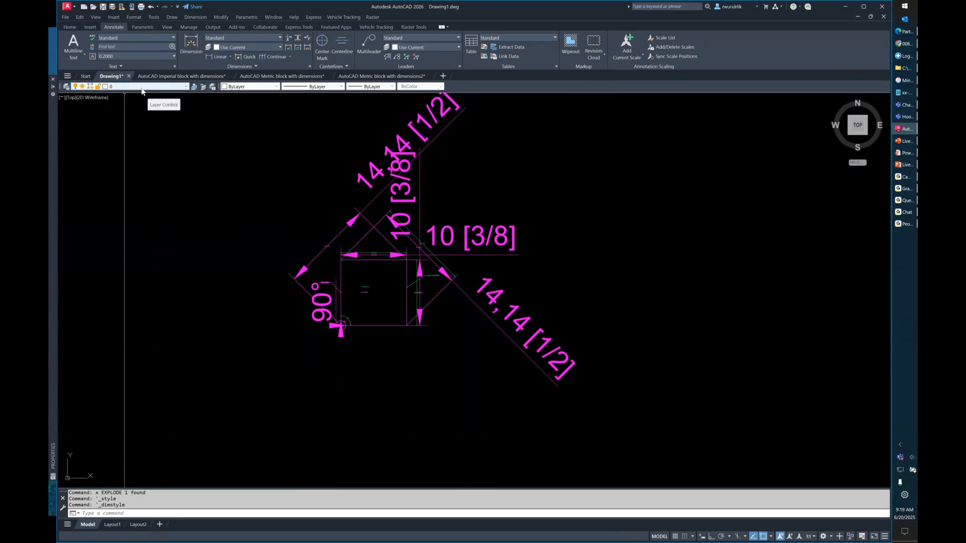
# Undo the latest actions back through the explode and the insertion of the second metric block.
pyautogui.write('u')
pyautogui.press('Return')
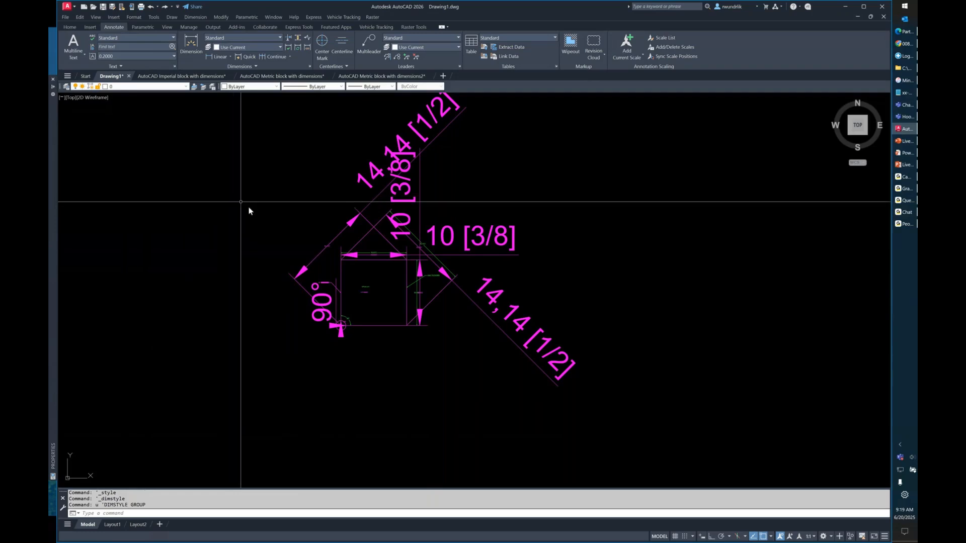
pyautogui.click(276, 216)
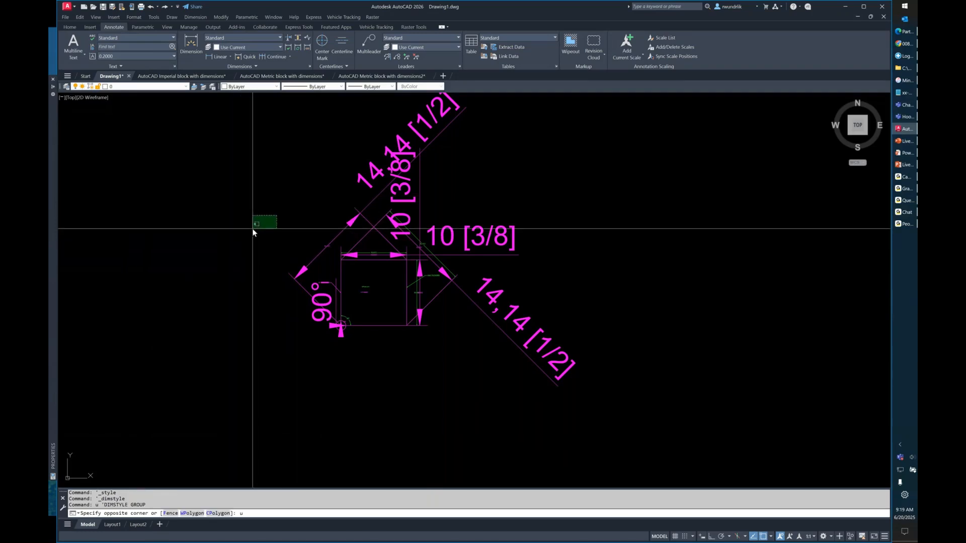
pyautogui.press('Escape')
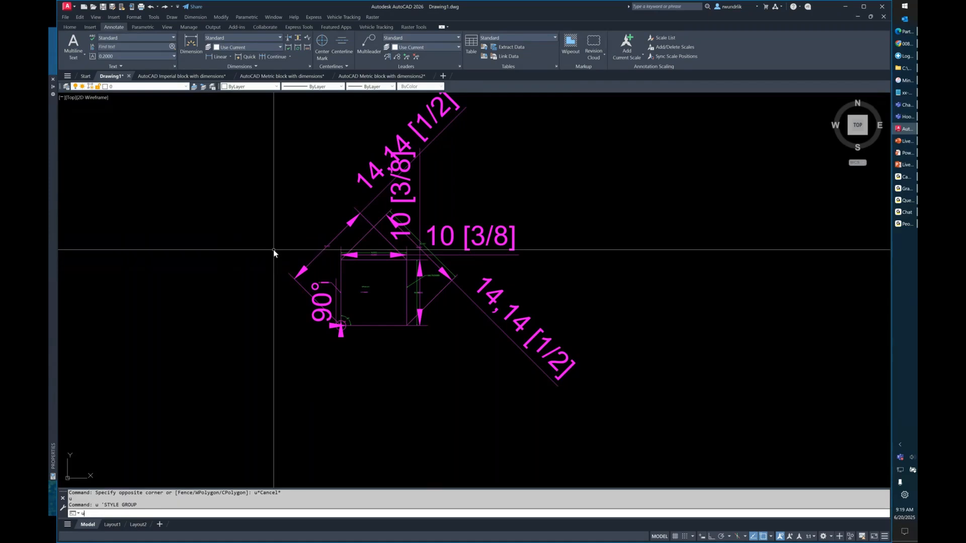
pyautogui.press('Return')
pyautogui.write('u')
pyautogui.press('Return')
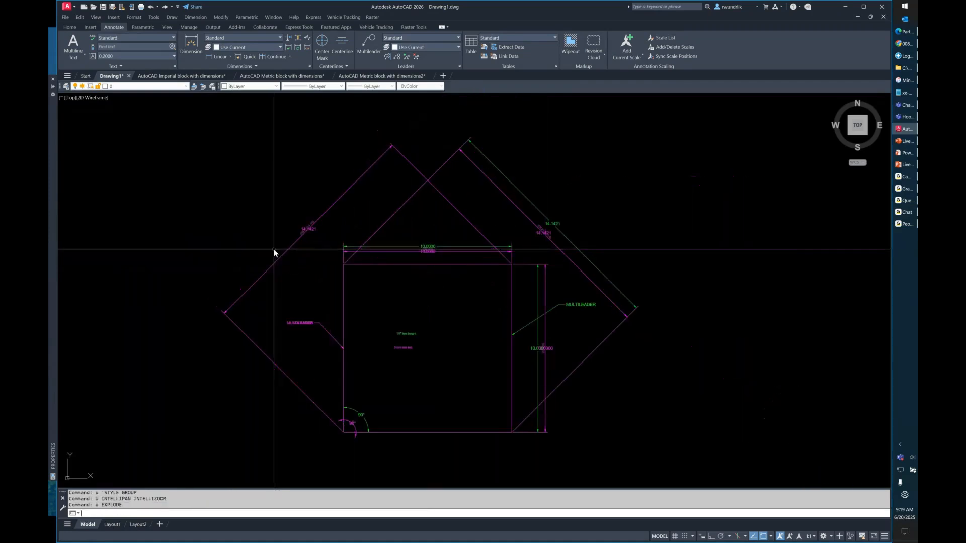
pyautogui.press('Return')
pyautogui.press('Return')
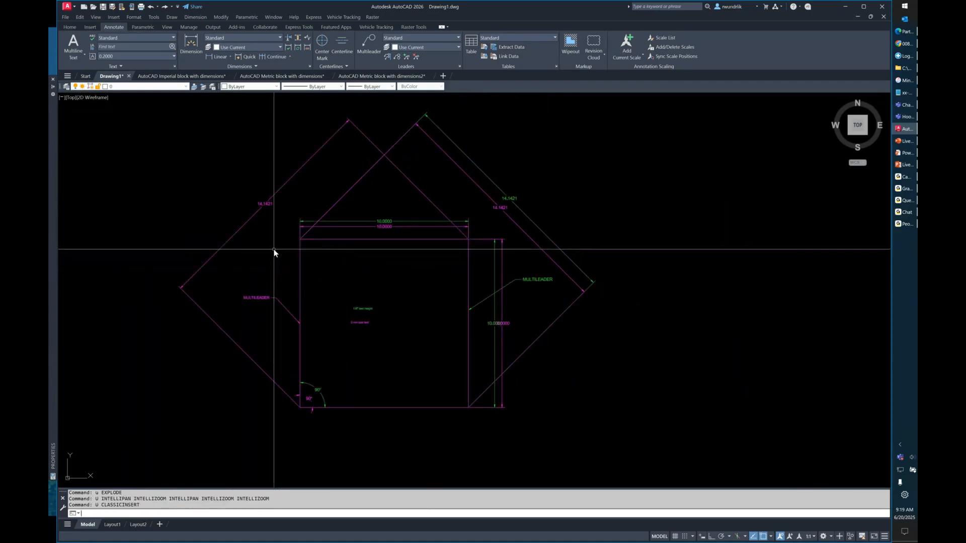
# In "AutoCAD Metric block with dimensions2", run -DWGUNITS with inches, architectural format, 1/16" precision, scaled inserts, matched INSUNITS, and existing objects scaled except paper space.
pyautogui.click(380, 76)
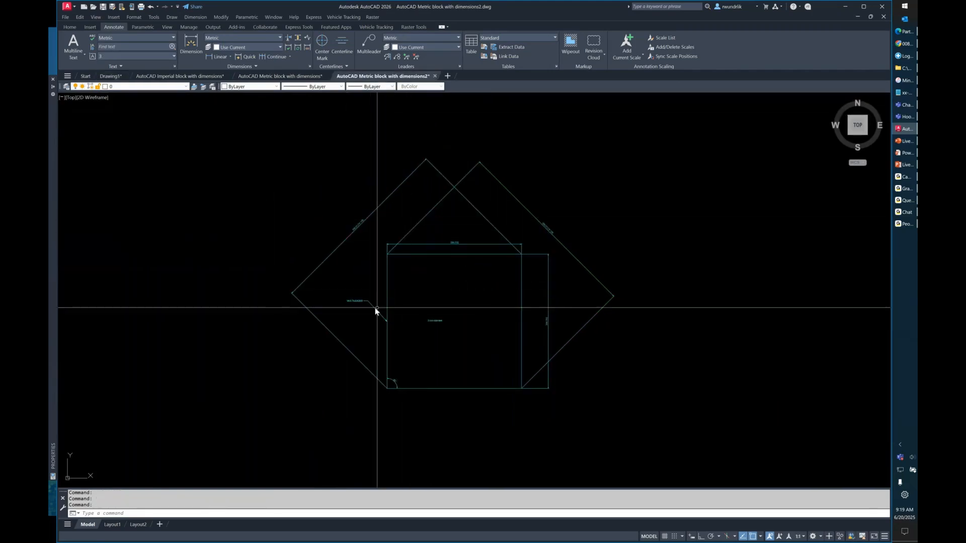
pyautogui.write('-dwgunuts')
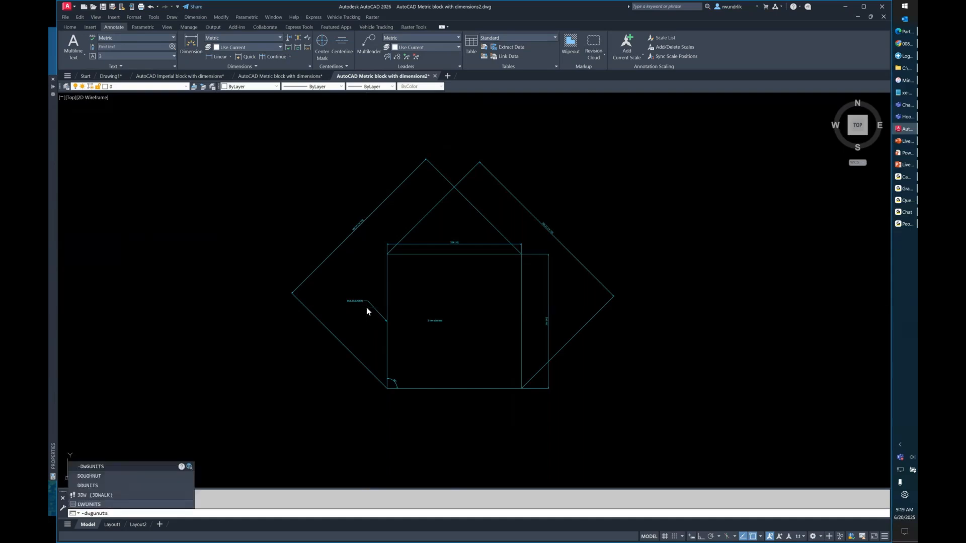
pyautogui.press('Return')
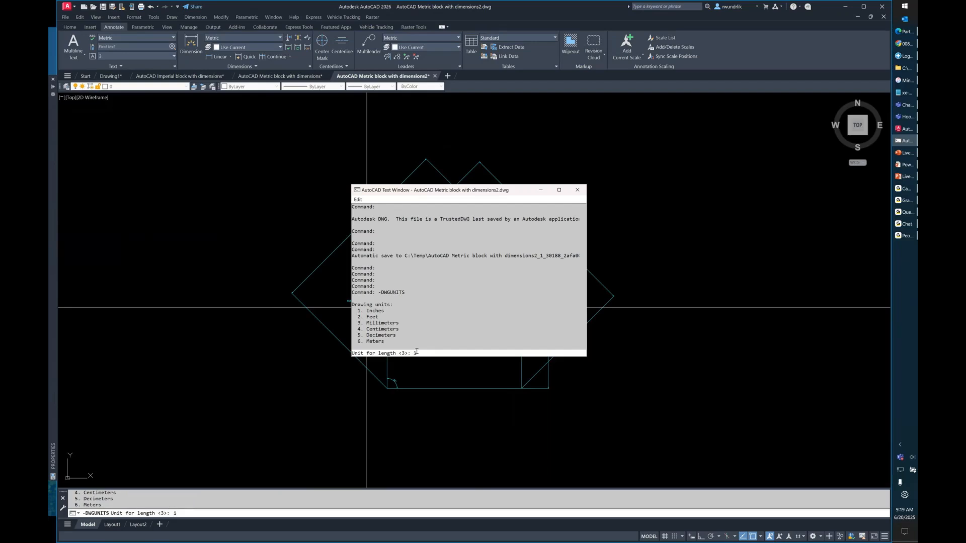
pyautogui.press('Return')
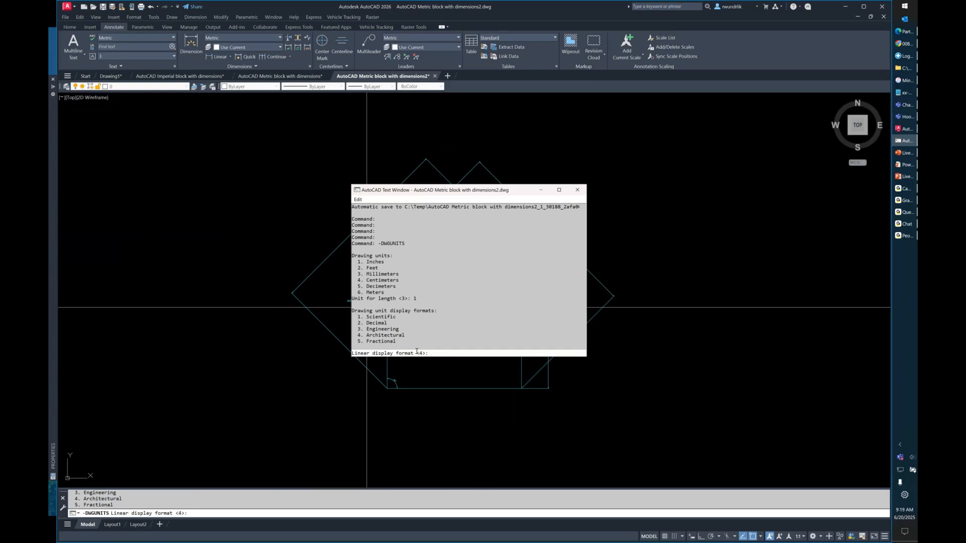
pyautogui.press('Return')
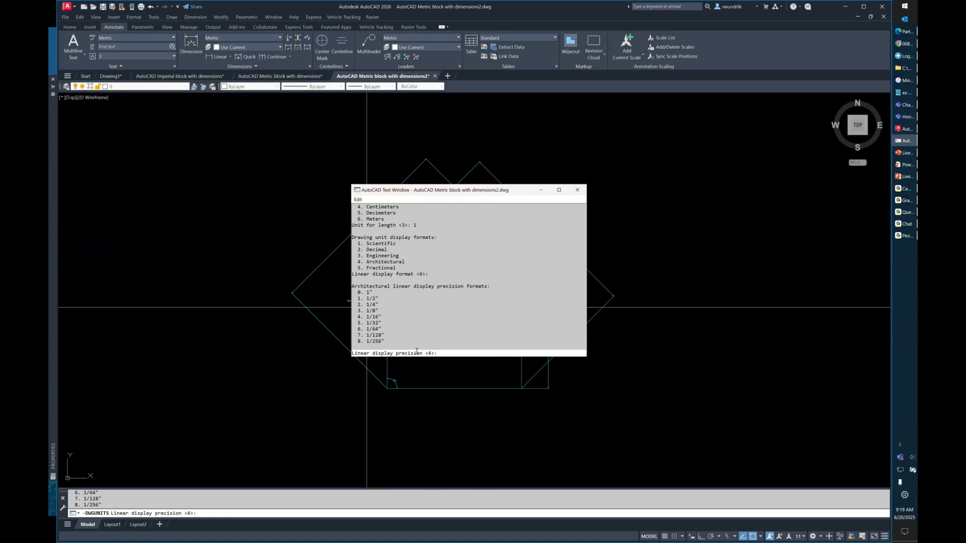
pyautogui.press('Return')
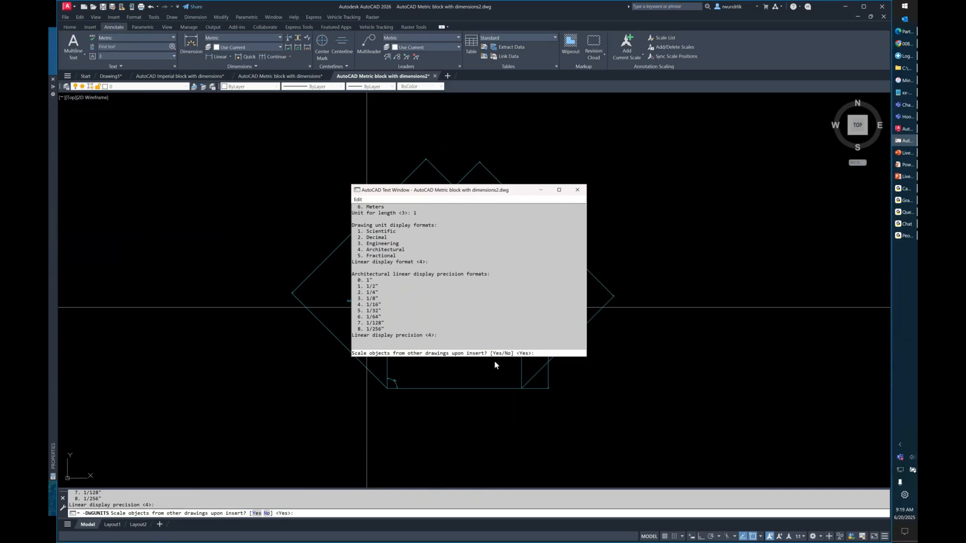
pyautogui.press('Return')
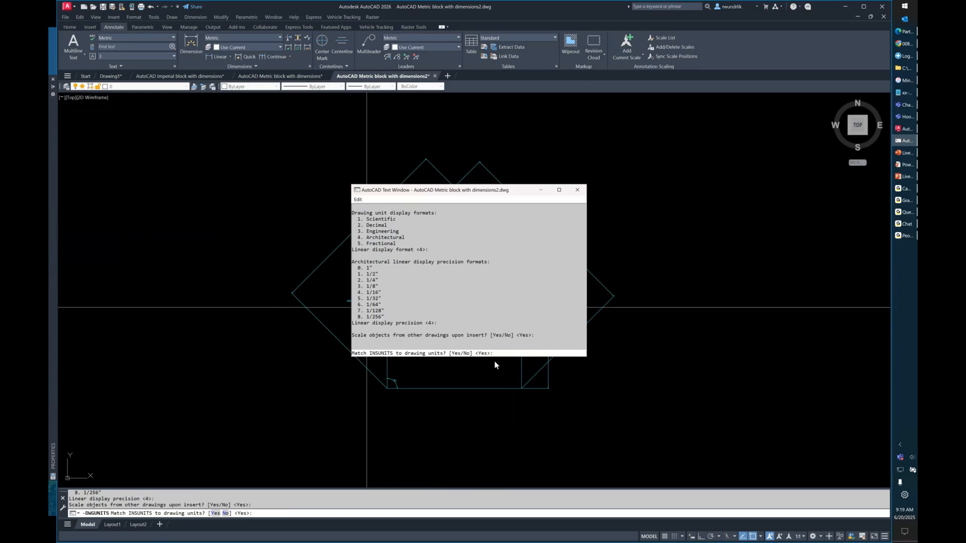
pyautogui.press('Return')
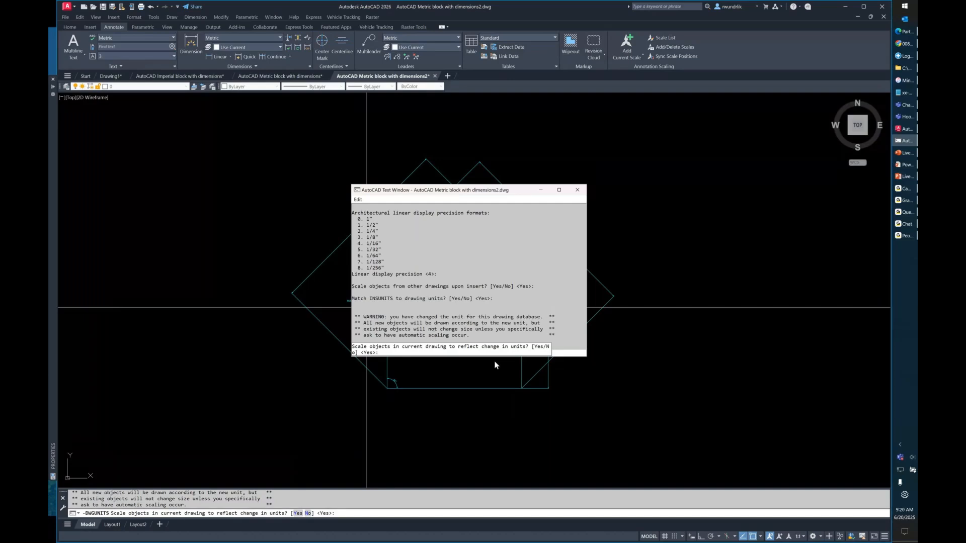
pyautogui.press('Return')
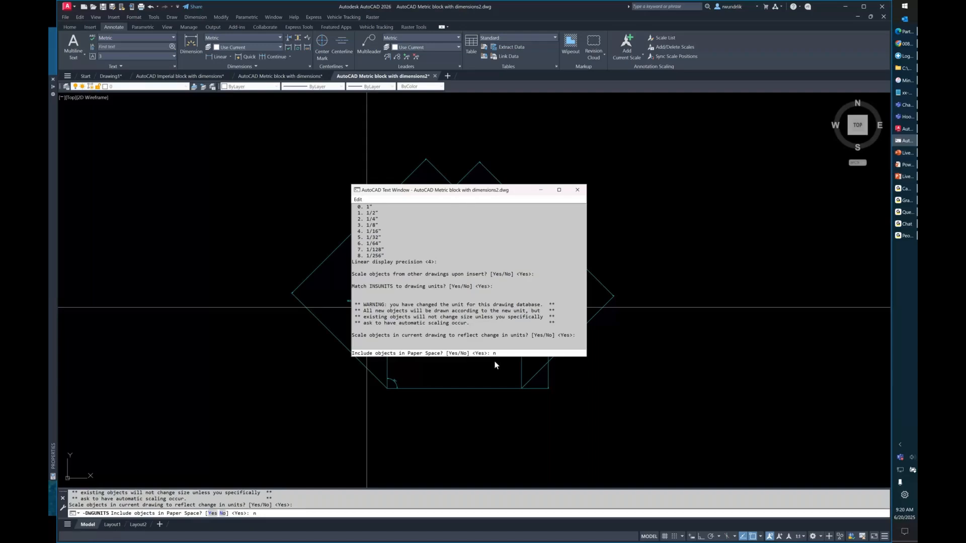
pyautogui.press('Return')
# Examine the rescaled dimensions and the Metric dimension style's primary units and line settings, leaving the style unchanged.
pyautogui.scroll(5, 369, 384)
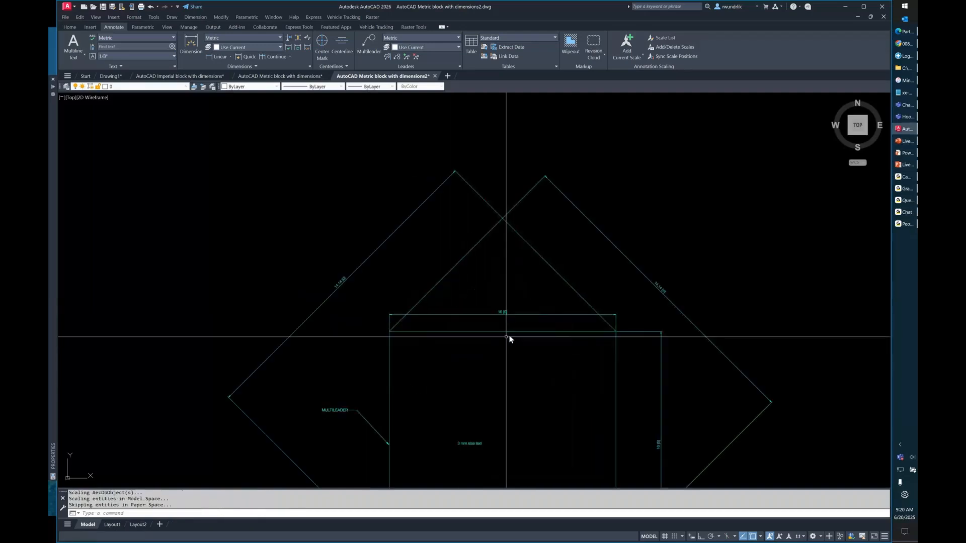
pyautogui.scroll(2, 509, 337)
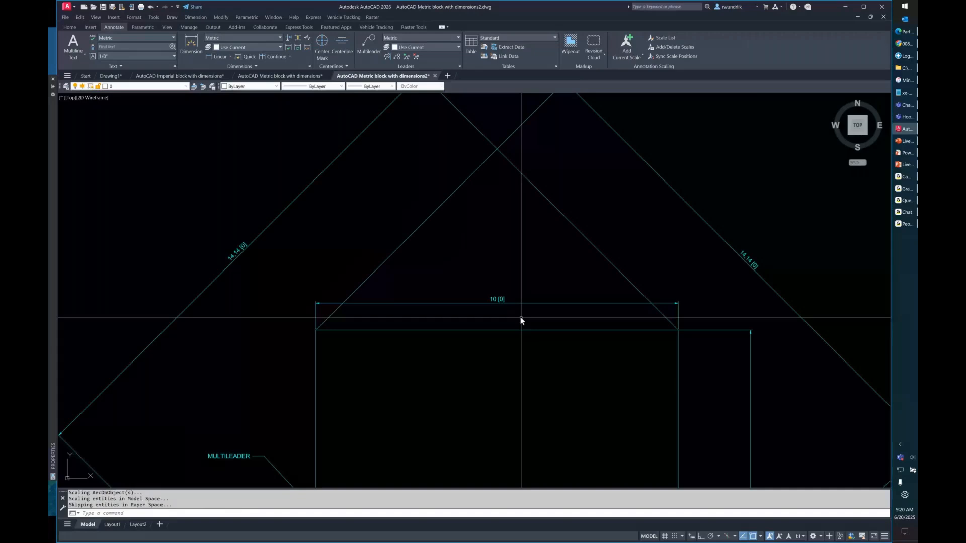
pyautogui.scroll(2, 520, 317)
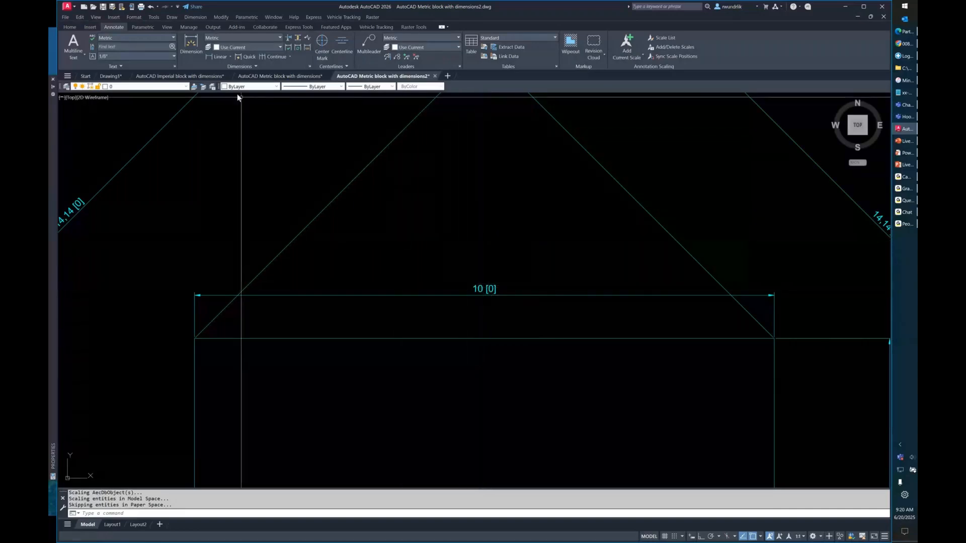
pyautogui.click(310, 66)
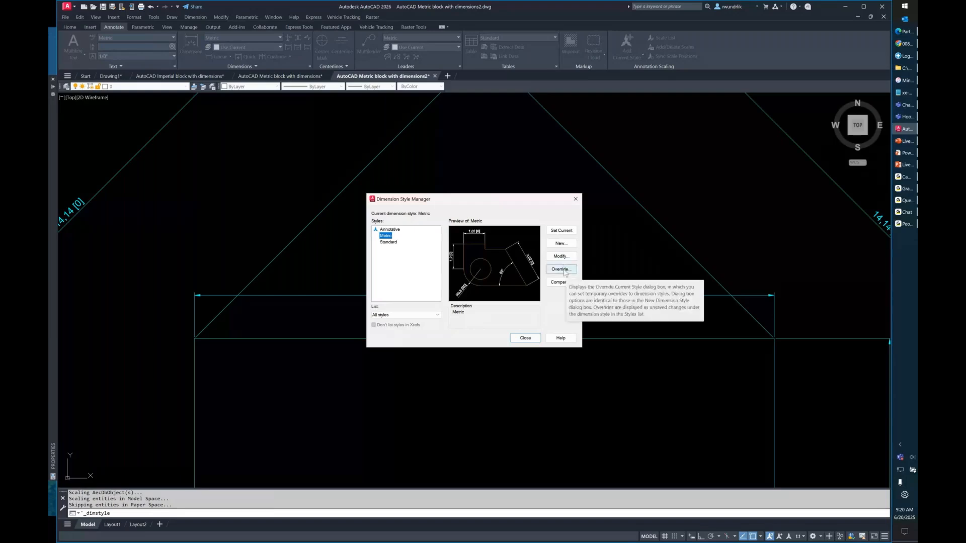
pyautogui.click(561, 256)
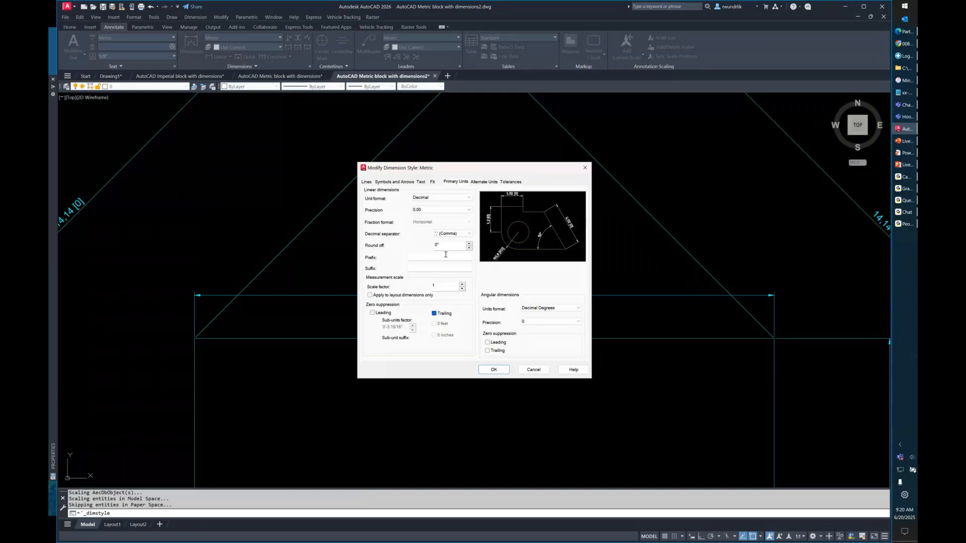
pyautogui.click(366, 182)
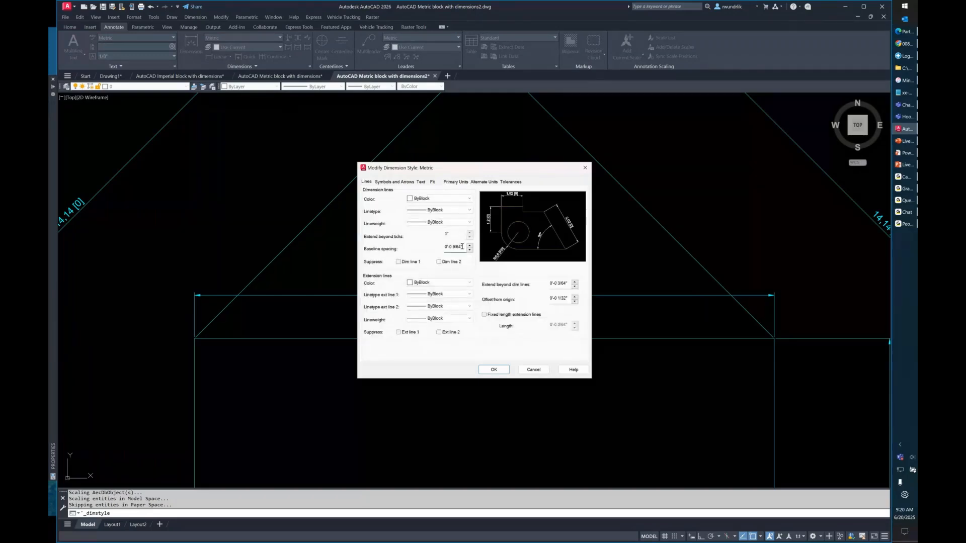
pyautogui.moveTo(568, 283); pyautogui.dragTo(537, 296)
pyautogui.press('Escape')
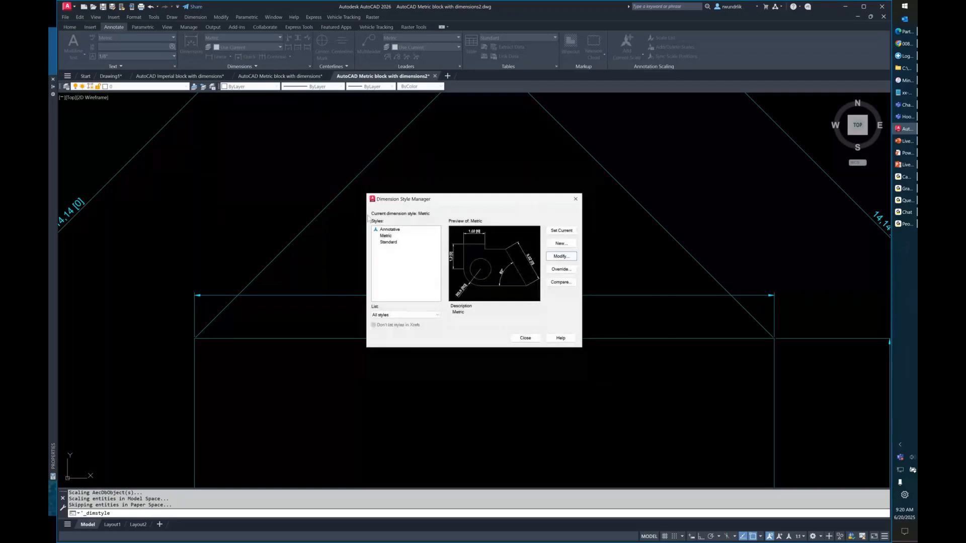
pyautogui.click(535, 341)
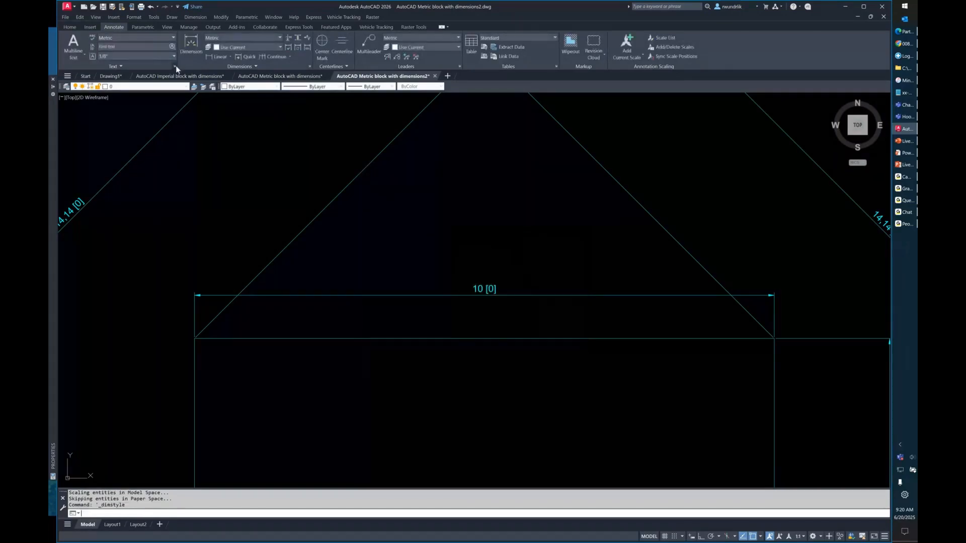
# Check the text height of the Metric text style without changing it.
pyautogui.click(174, 66)
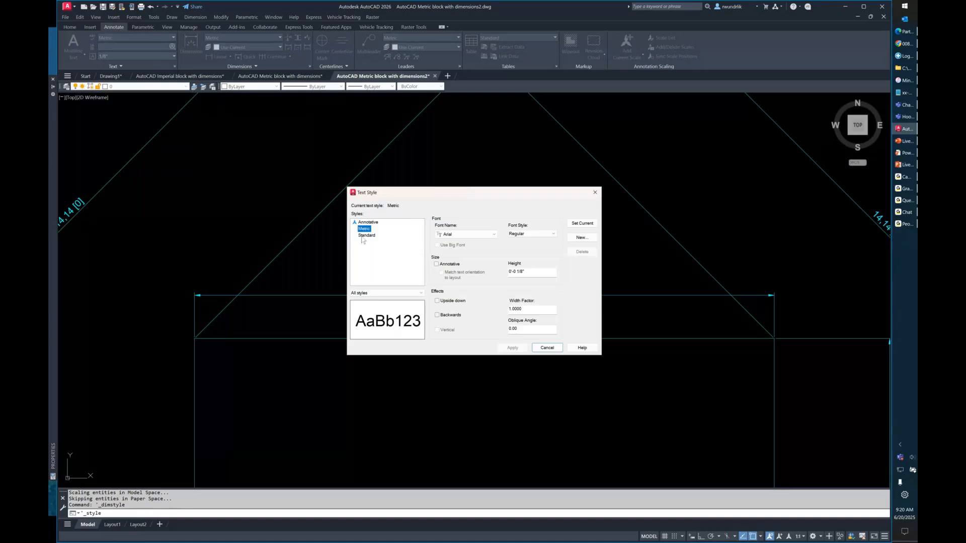
pyautogui.click(533, 273)
pyautogui.doubleClick(533, 272)
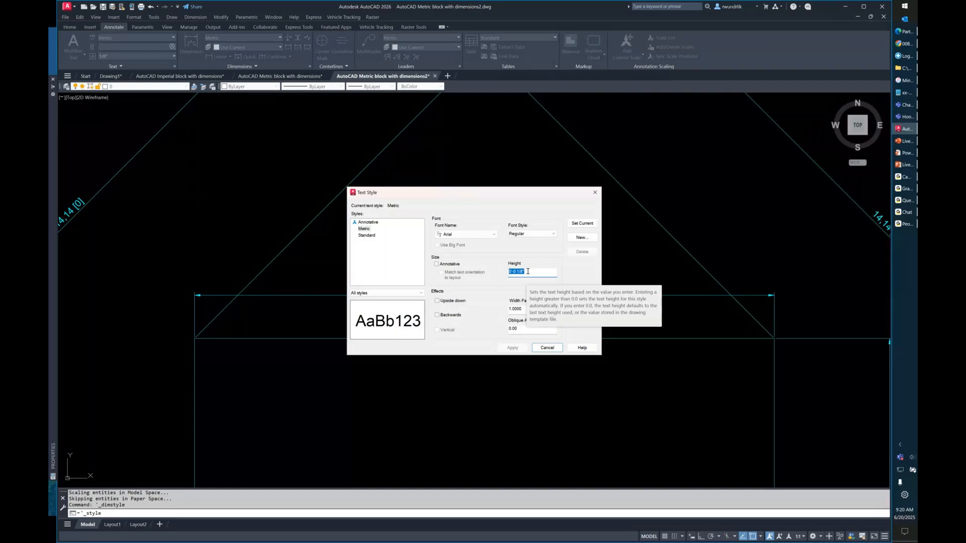
pyautogui.click(547, 348)
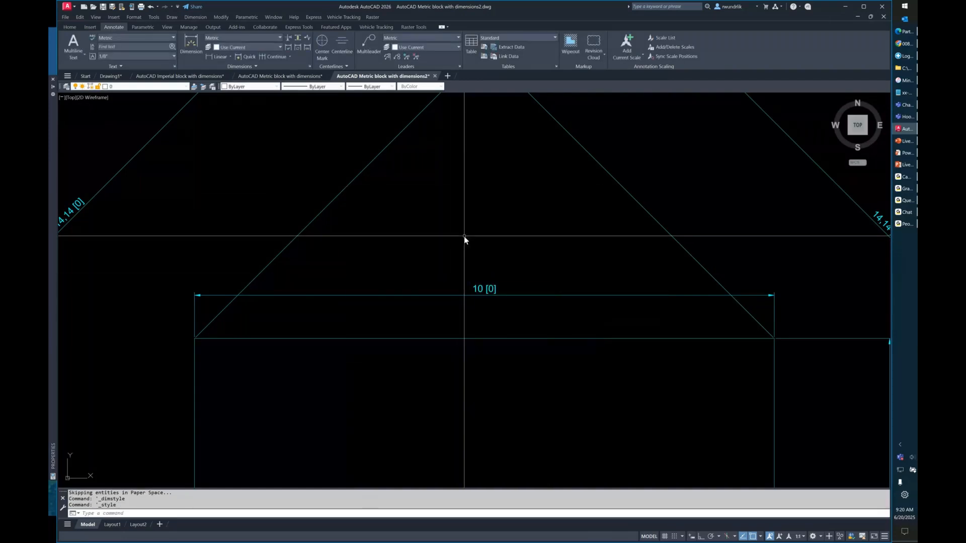
# Save the converted "AutoCAD Metric block with dimensions2" drawing and switch back to Drawing1.
pyautogui.scroll(-4, 464, 236)
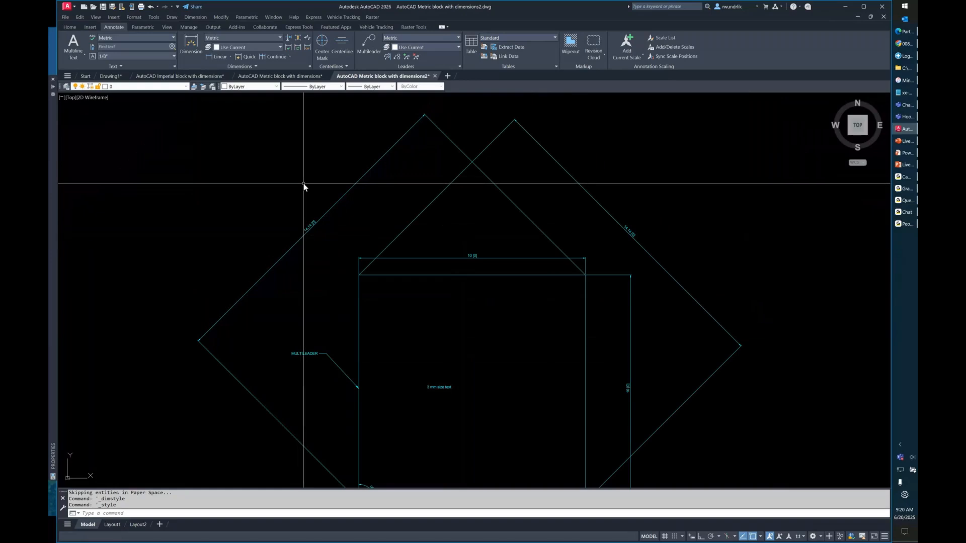
pyautogui.hotkey('ctrl', 's')
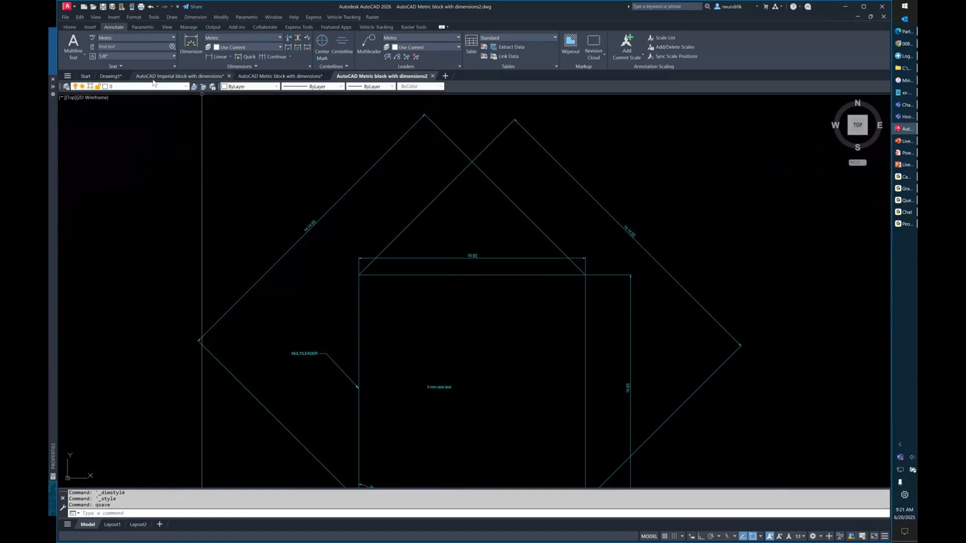
pyautogui.click(110, 76)
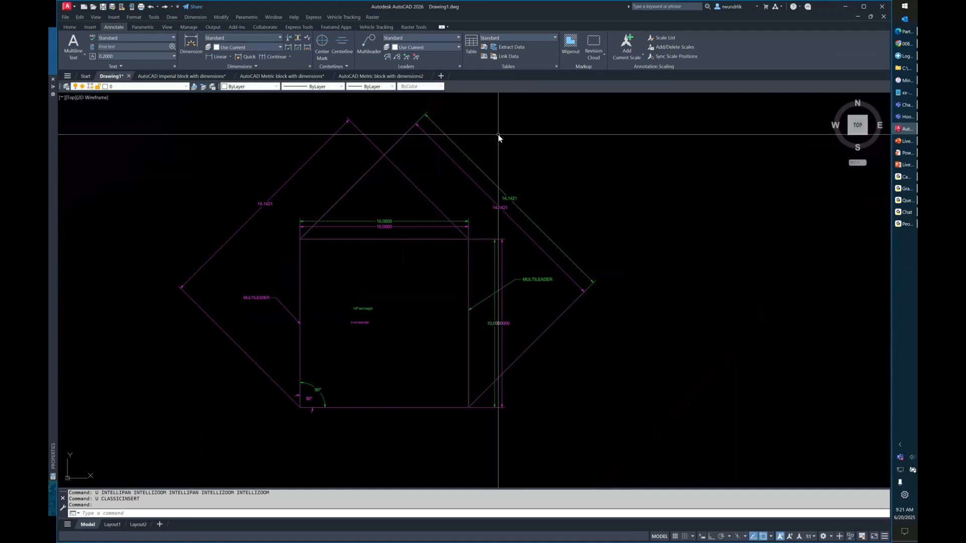
# Insert "AutoCAD Metric block with dimensions2" as a block with CLASSICINSERT at 0,0,0, scale 1 and rotation 0.
pyautogui.write('classicinsert')
pyautogui.press('Return')
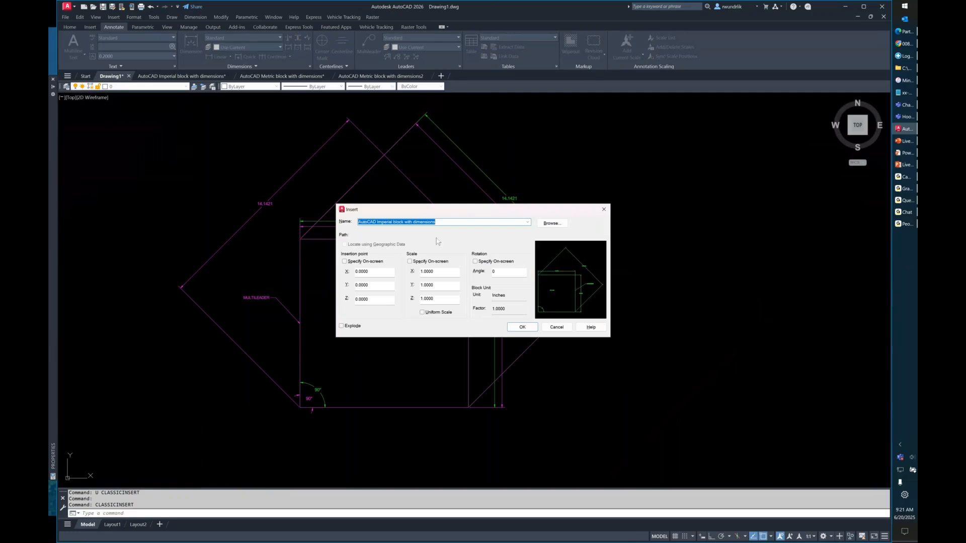
pyautogui.click(552, 223)
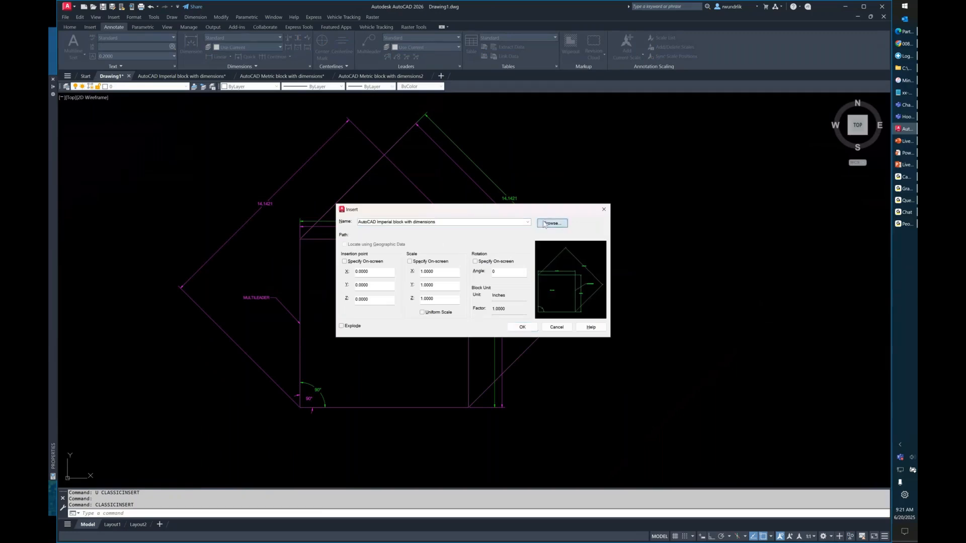
pyautogui.click(576, 246)
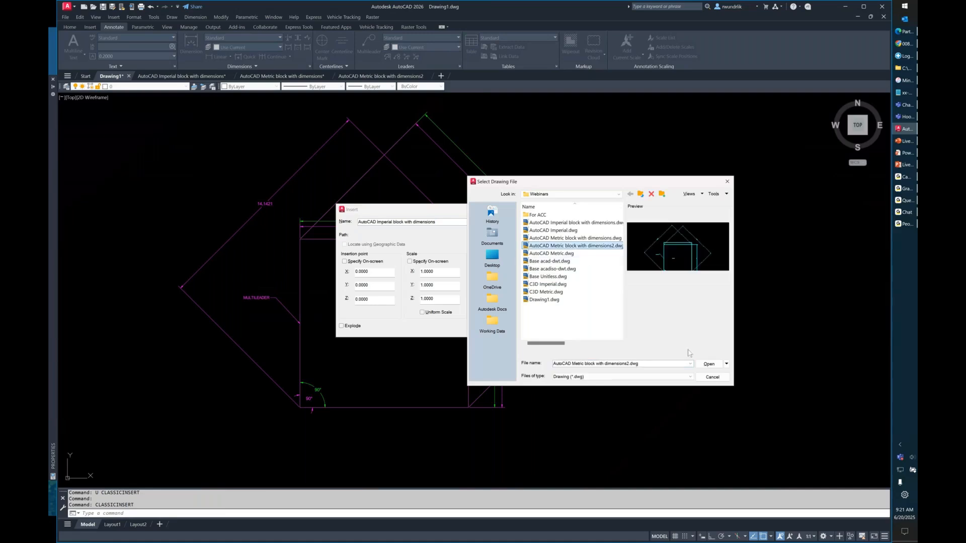
pyautogui.click(709, 364)
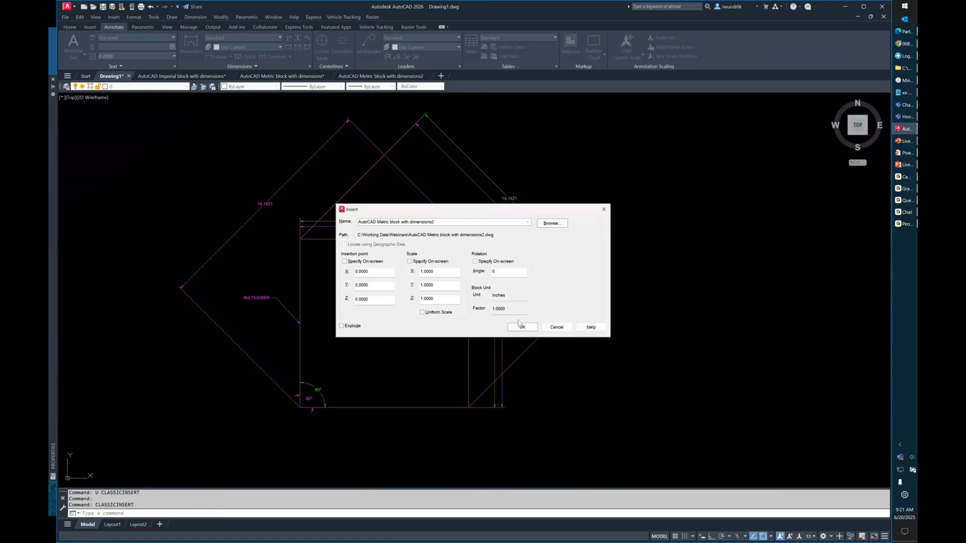
pyautogui.doubleClick(500, 295)
pyautogui.click(521, 327)
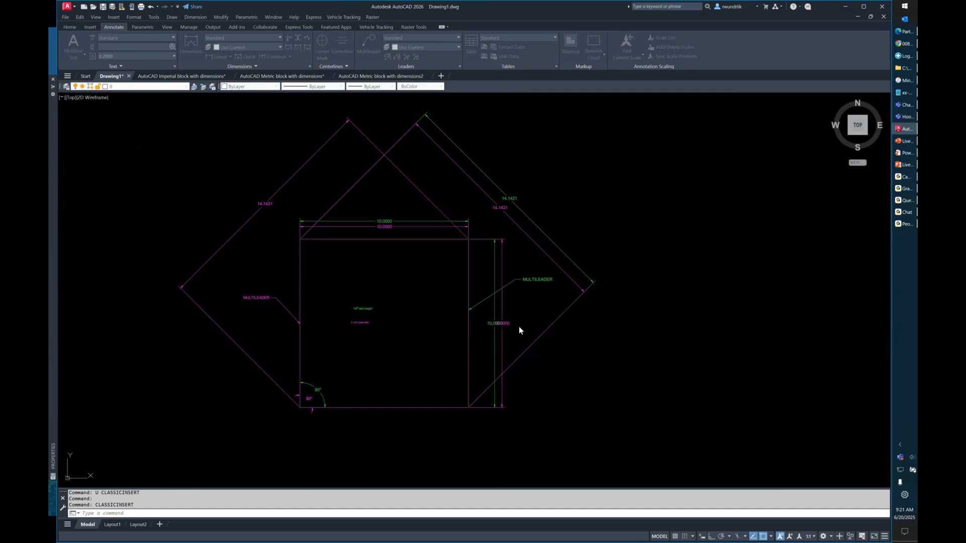
# Explode the inserted metric block and inspect its diagonal aligned dimension between the square's upper-left and lower-right corners.
pyautogui.scroll(5, 473, 173)
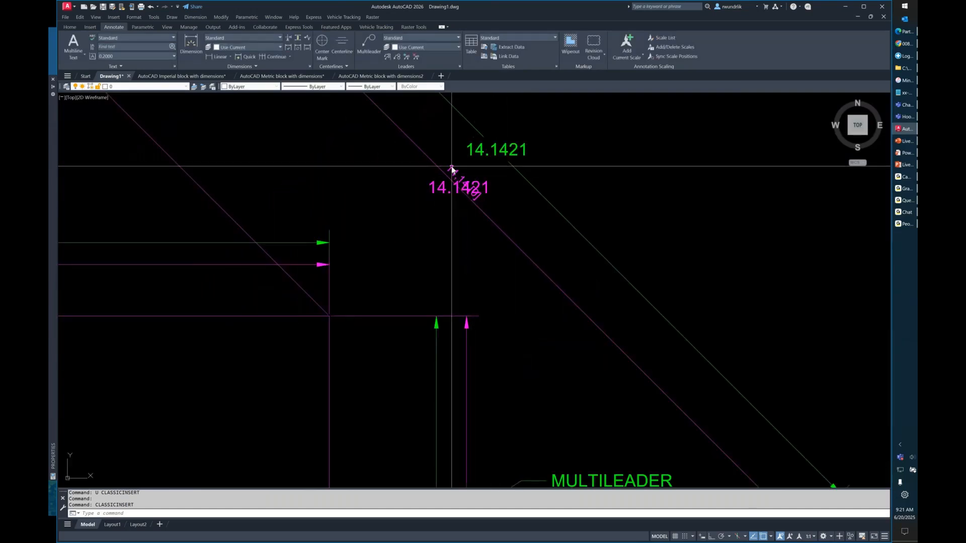
pyautogui.click(454, 173)
pyautogui.write('x')
pyautogui.moveTo(416, 243); pyautogui.dragTo(456, 282, button='middle')
pyautogui.press('Return')
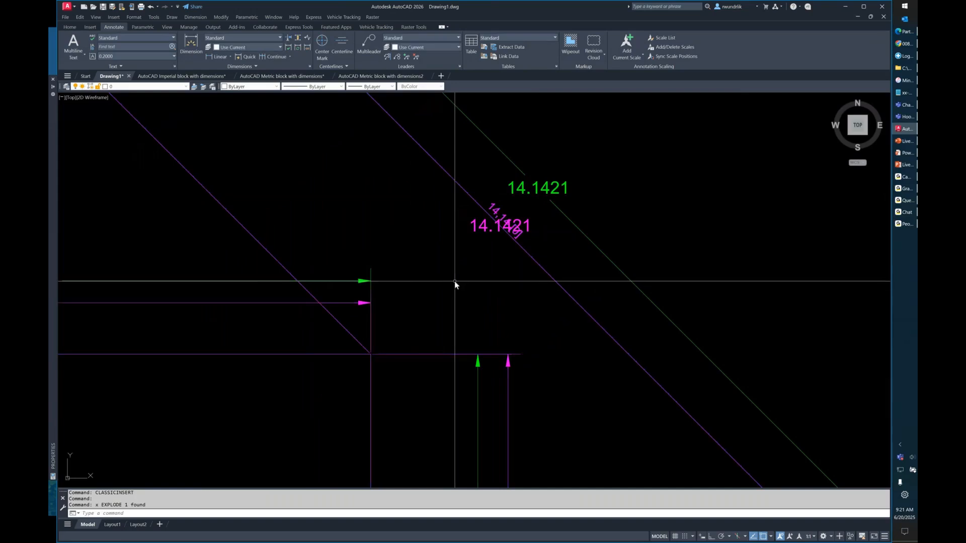
pyautogui.scroll(5, 498, 211)
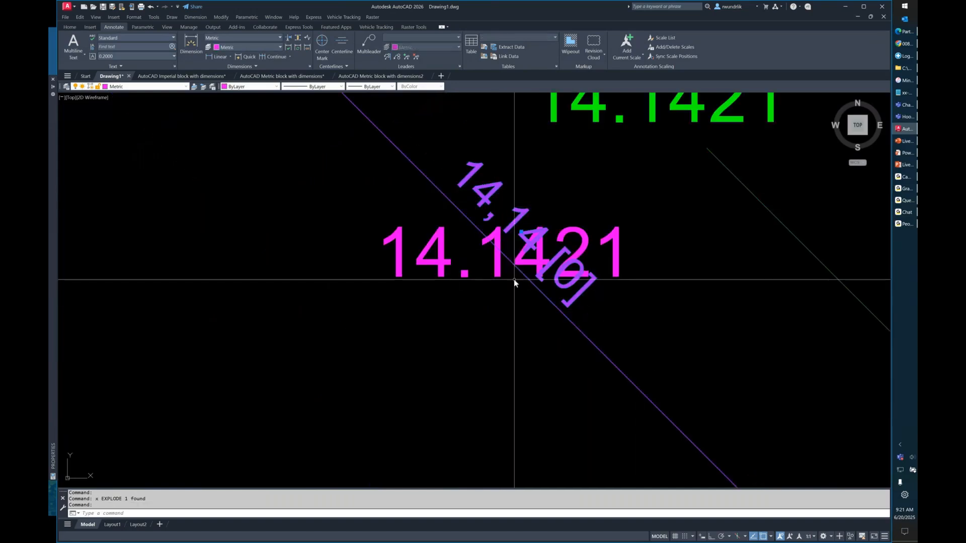
pyautogui.scroll(-5, 442, 285)
pyautogui.moveTo(414, 291); pyautogui.dragTo(622, 325, button='middle')
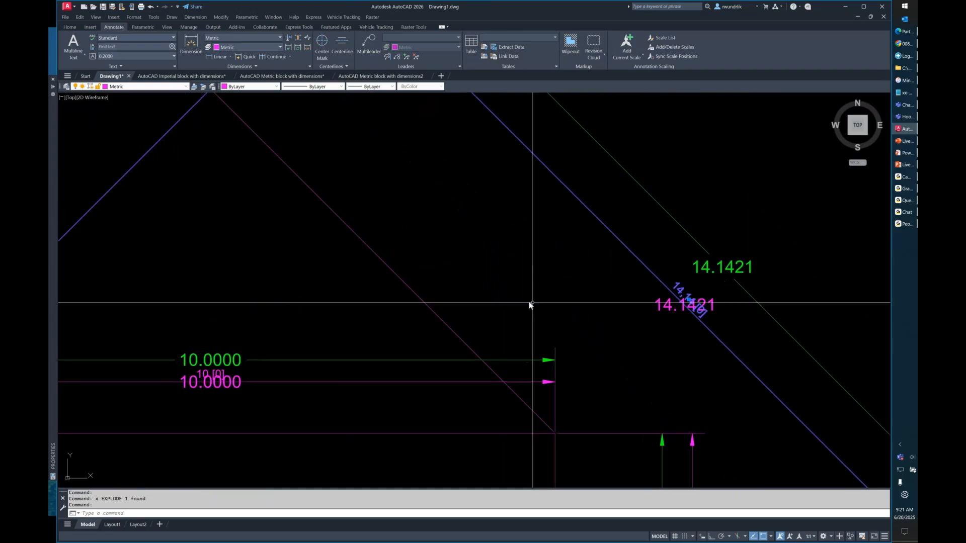
pyautogui.scroll(-4, 533, 302)
pyautogui.moveTo(265, 201); pyautogui.dragTo(328, 205, button='middle')
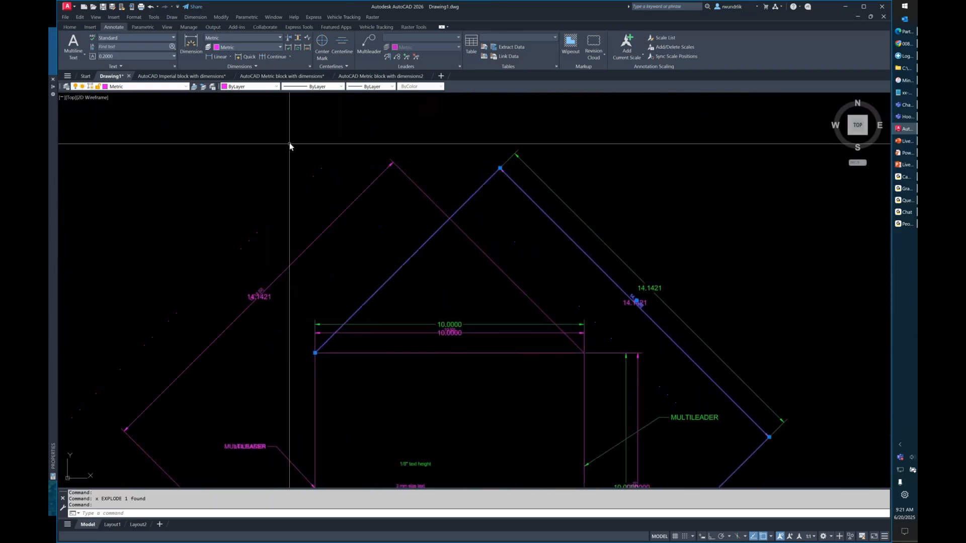
pyautogui.press('Escape')
# Set the Metric dimension style's primary unit format to Fractional and refine the fractional precision.
pyautogui.click(309, 66)
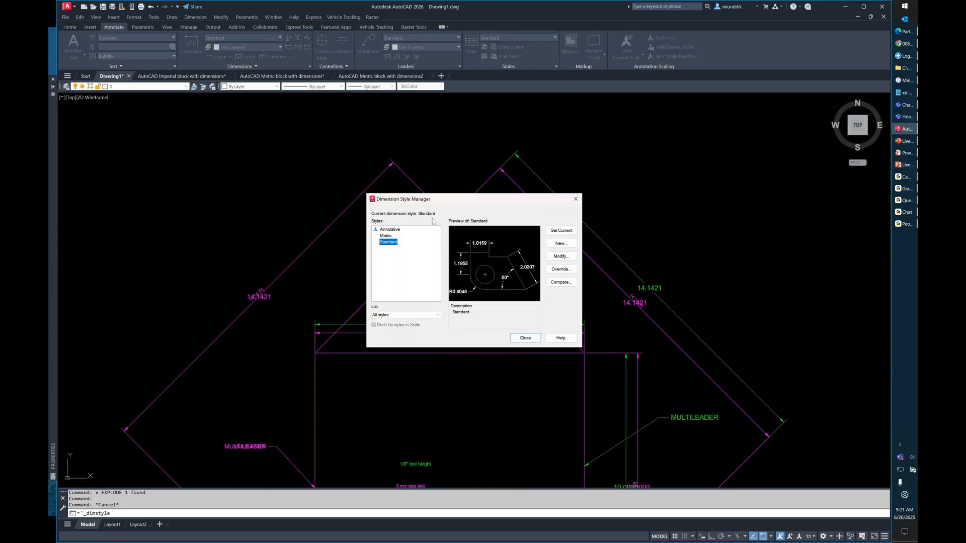
pyautogui.click(561, 257)
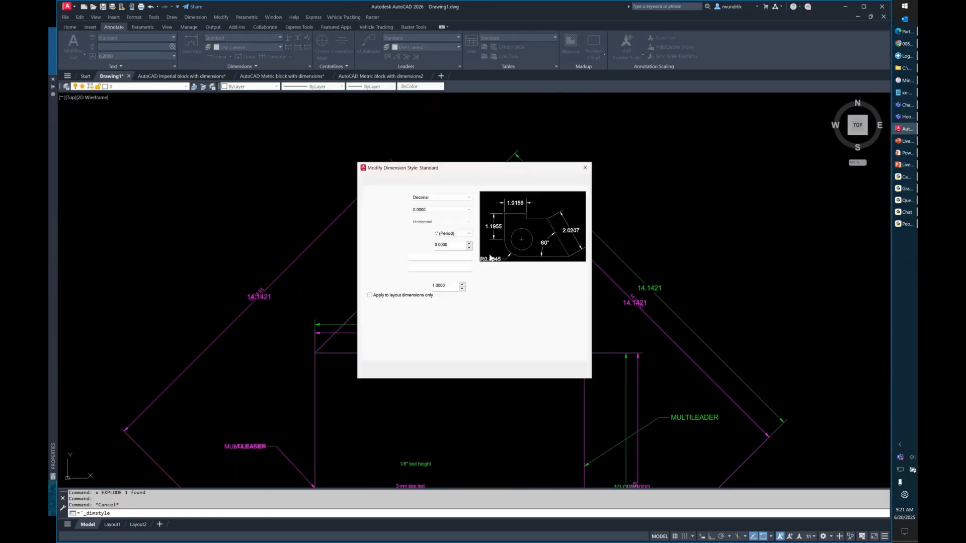
pyautogui.click(527, 371)
pyautogui.click(387, 236)
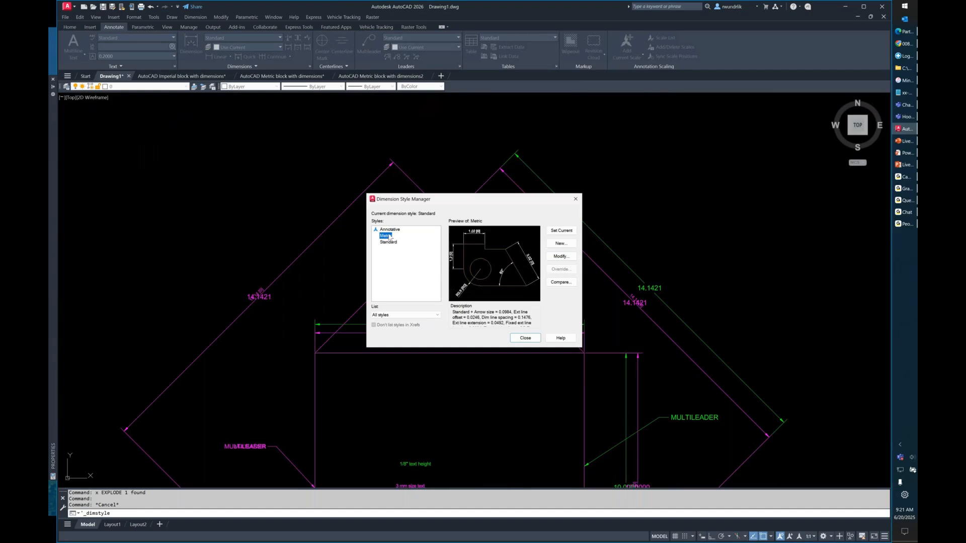
pyautogui.click(560, 258)
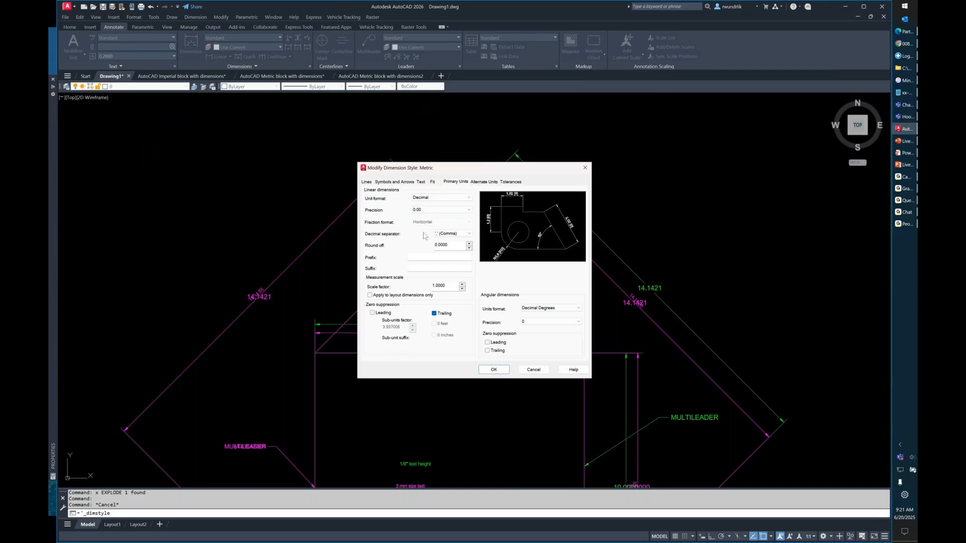
pyautogui.click(448, 199)
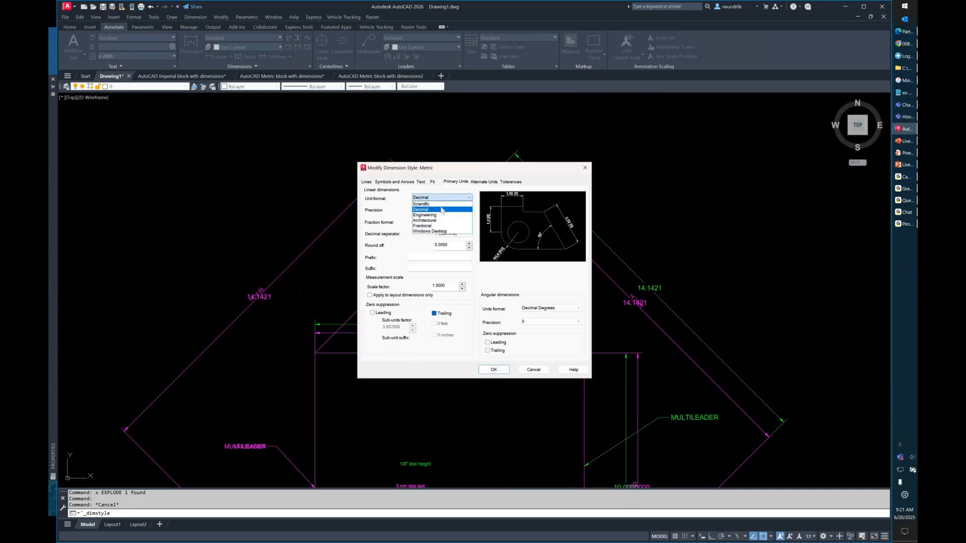
pyautogui.click(432, 226)
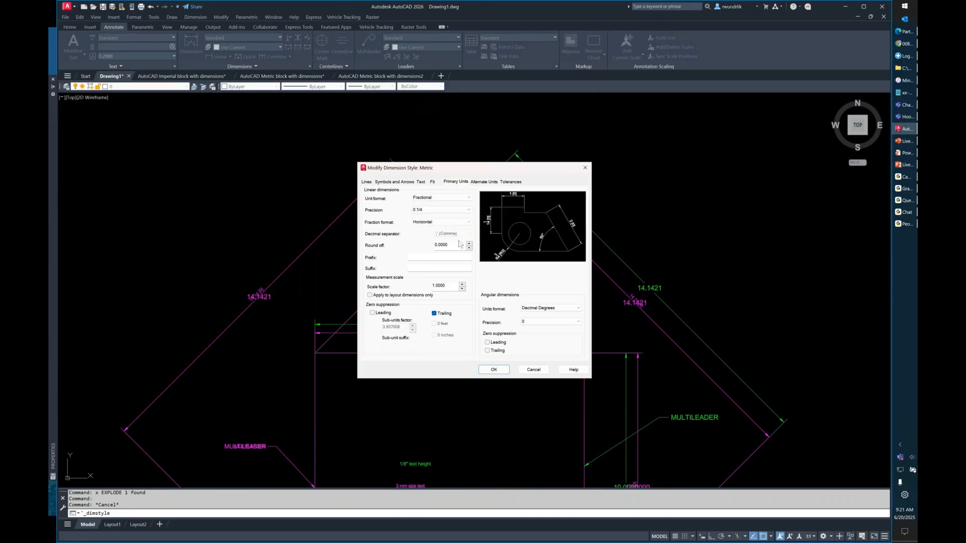
pyautogui.click(445, 210)
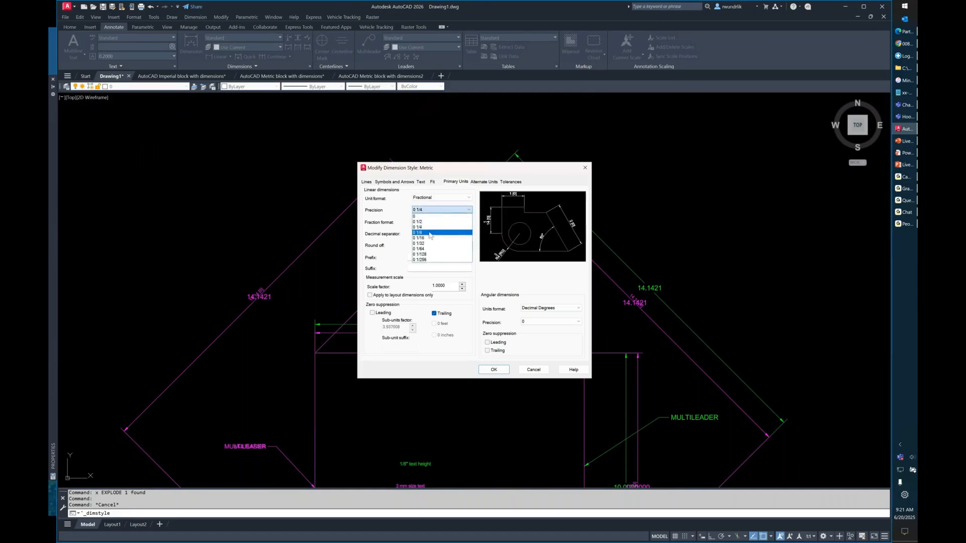
pyautogui.click(450, 242)
# Set the Metric style's displayed alternate units to Decimal with a multiplier of 25.4, and apply the style changes.
pyautogui.click(484, 182)
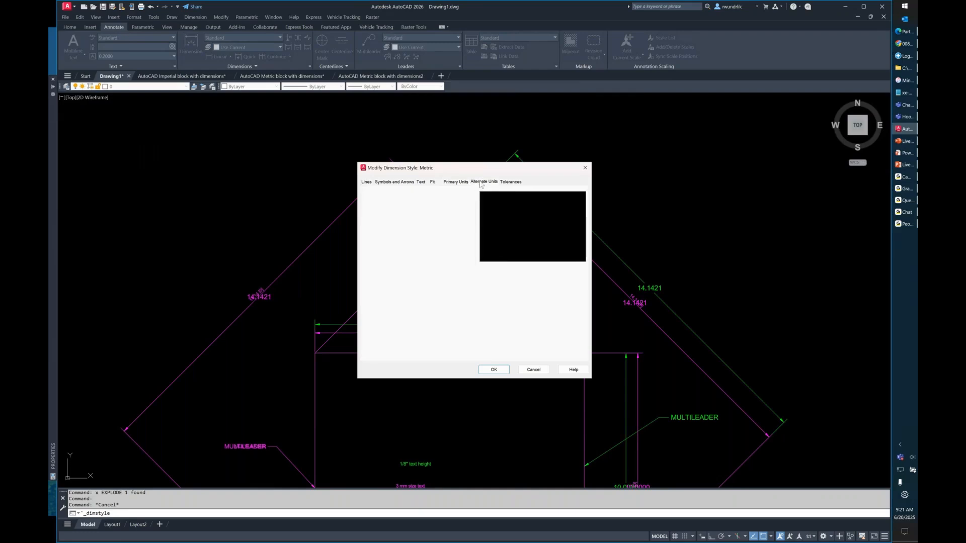
pyautogui.click(367, 192)
pyautogui.click(431, 217)
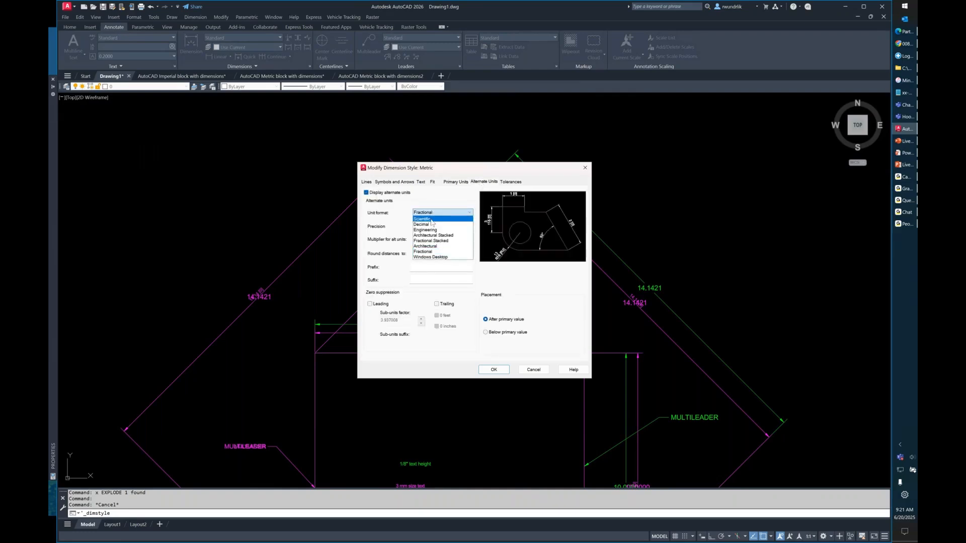
pyautogui.click(431, 226)
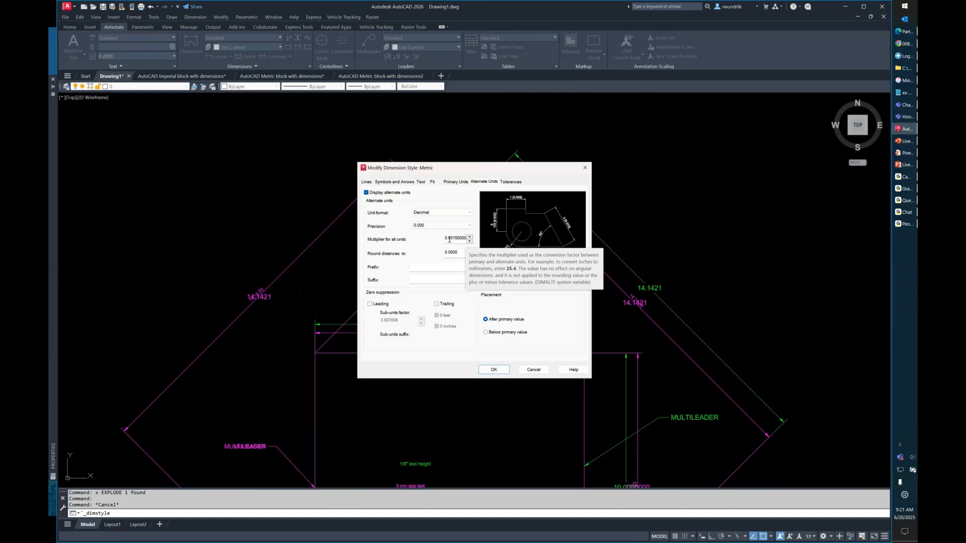
pyautogui.doubleClick(450, 240)
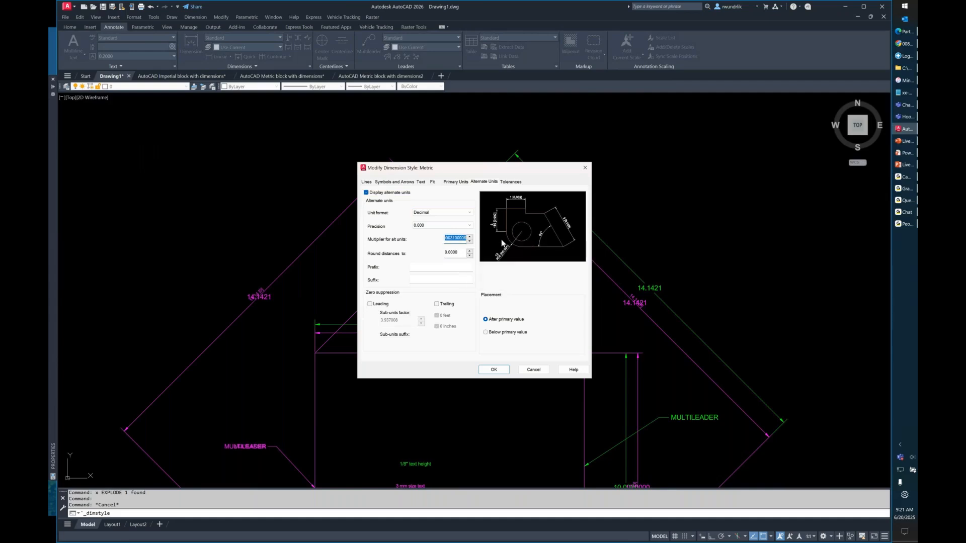
pyautogui.press('BackSpace')
pyautogui.write('25.4')
pyautogui.click(494, 370)
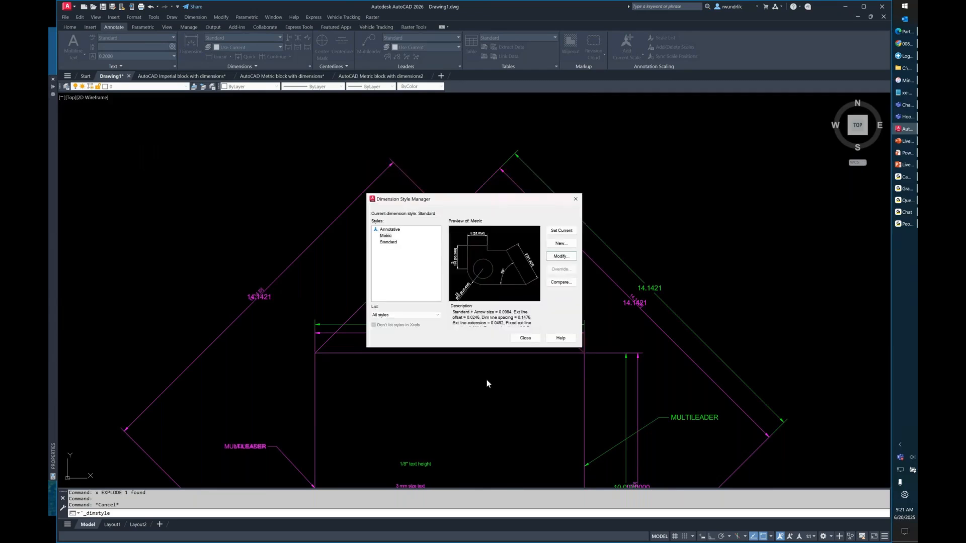
pyautogui.click(523, 339)
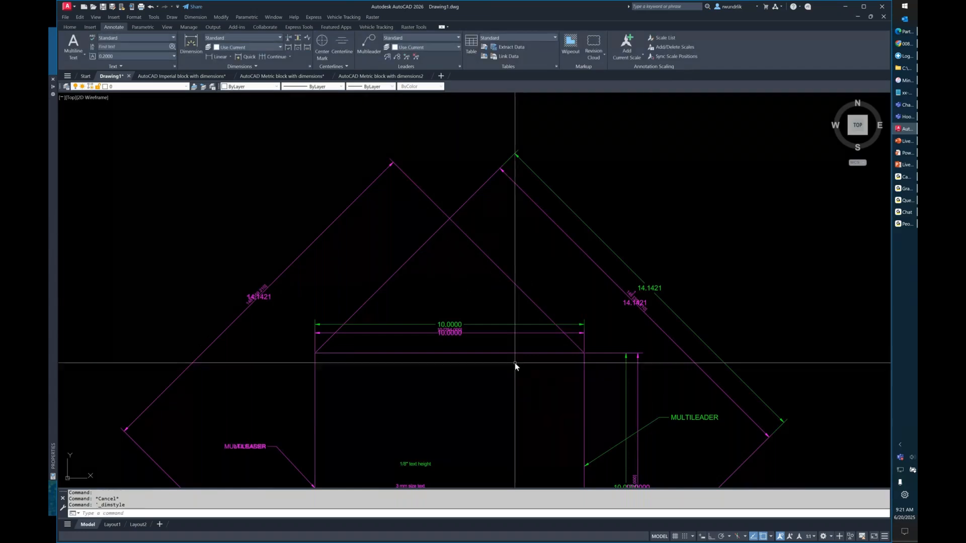
# Examine the updated primary and alternate values on the exploded block's diagonal dimension and the square's upper horizontal dimension.
pyautogui.scroll(6, 603, 289)
pyautogui.scroll(2, 569, 271)
pyautogui.moveTo(568, 271); pyautogui.dragTo(498, 241, button='middle')
pyautogui.click(496, 237)
pyautogui.scroll(-10, 431, 244)
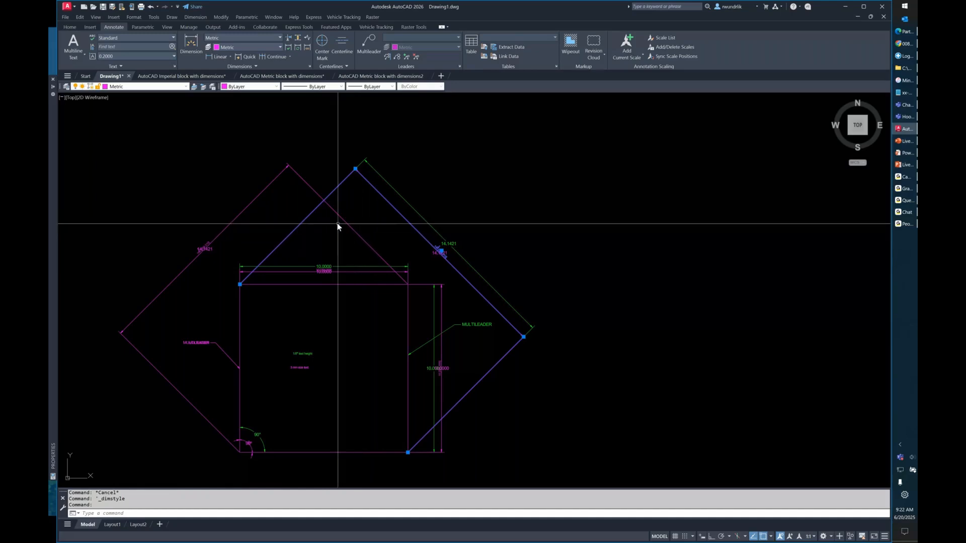
pyautogui.moveTo(330, 240); pyautogui.dragTo(441, 246, button='middle')
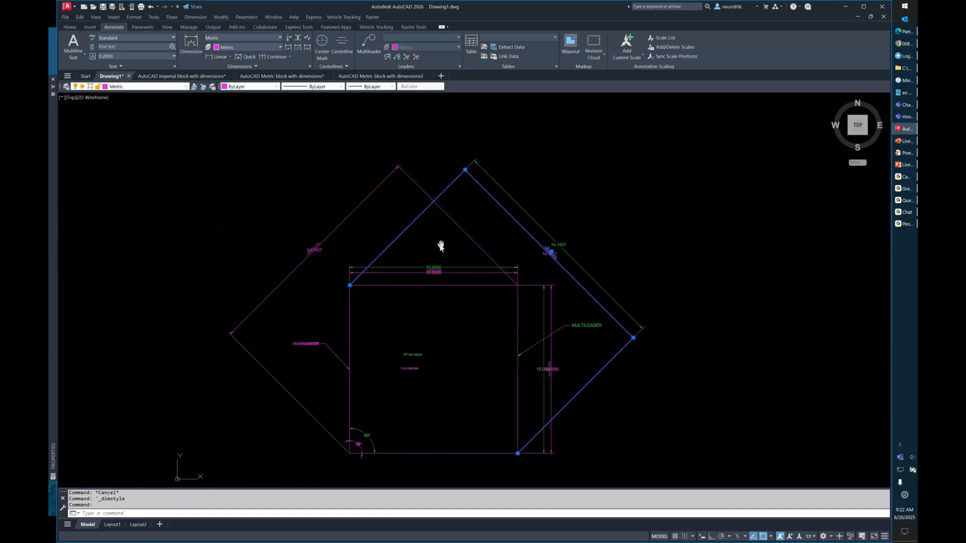
pyautogui.scroll(-2, 421, 243)
pyautogui.scroll(2, 416, 292)
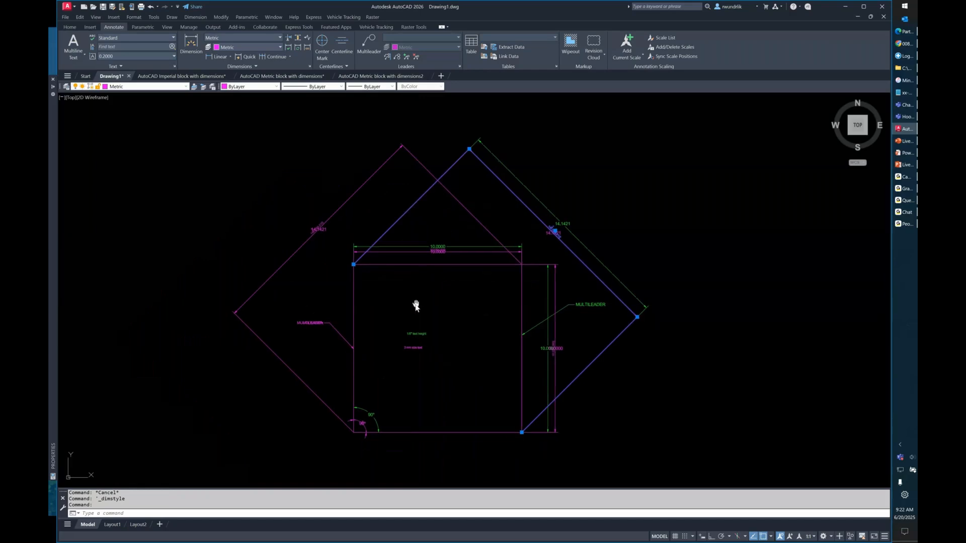
pyautogui.moveTo(417, 306); pyautogui.dragTo(433, 294, button='middle')
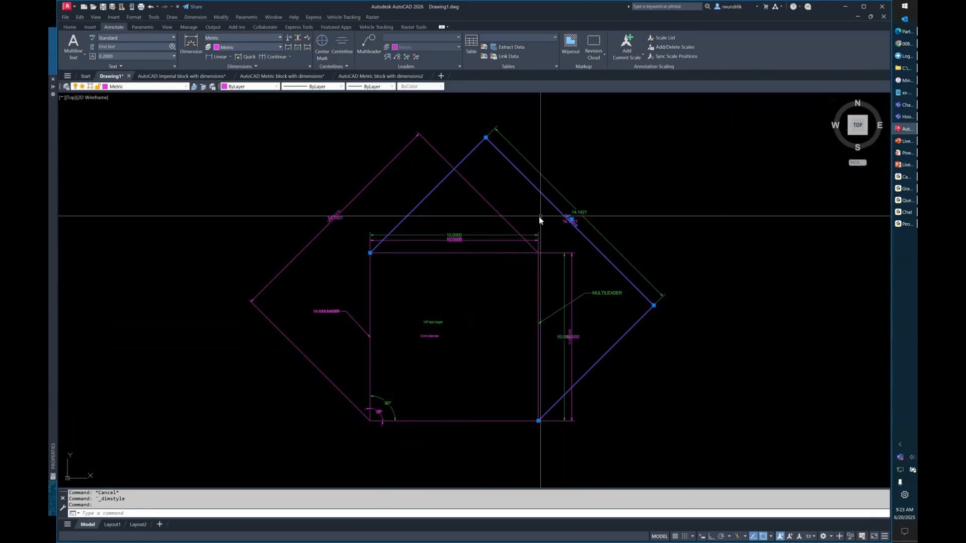
pyautogui.scroll(2, 538, 217)
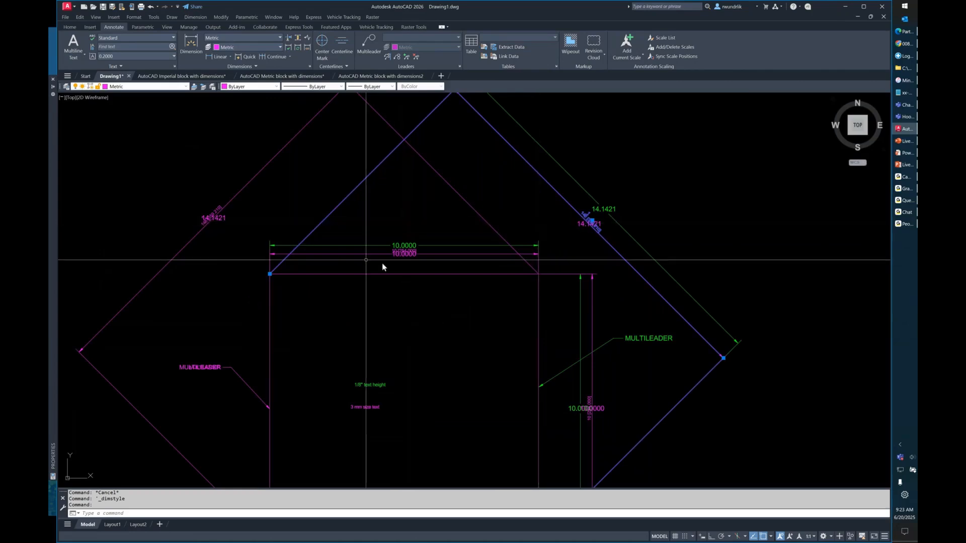
pyautogui.scroll(3, 388, 261)
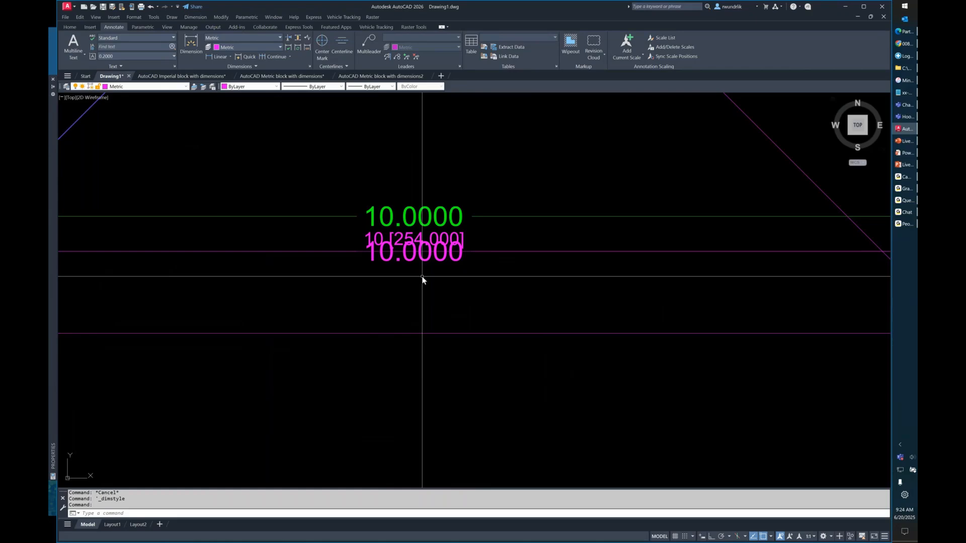
# Switch to the PowerPoint slide show and advance from the Demonstration slide to the Live Q & A slide.
pyautogui.moveTo(907, 162)
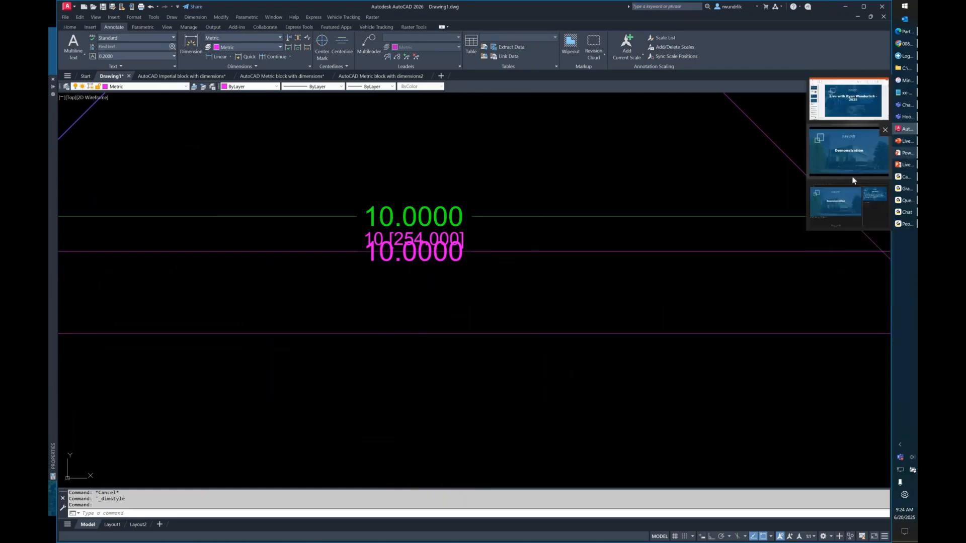
pyautogui.click(829, 162)
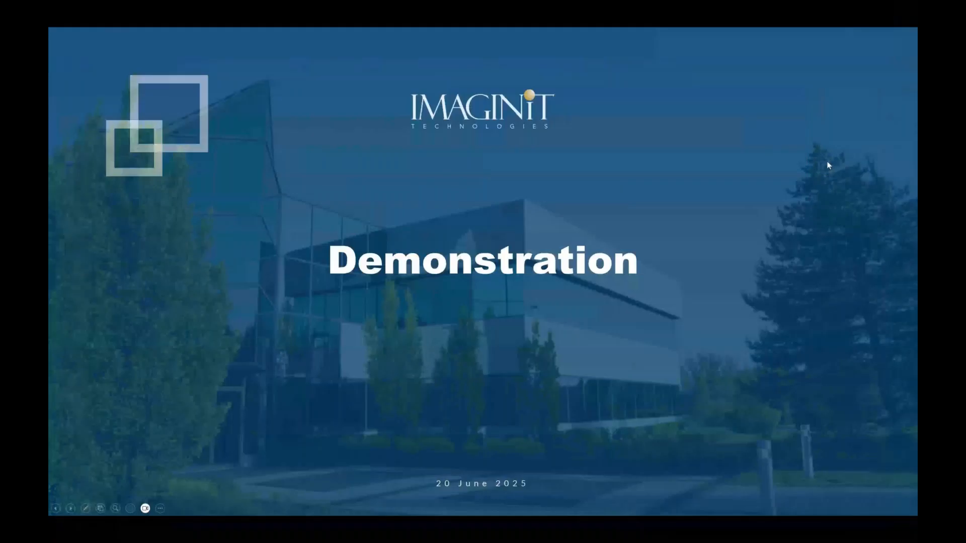
pyautogui.click(674, 187)
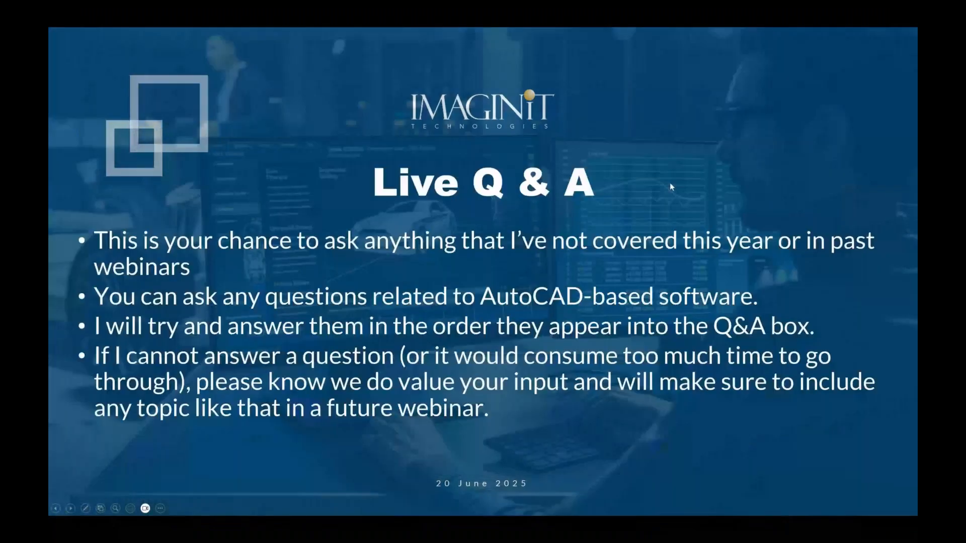
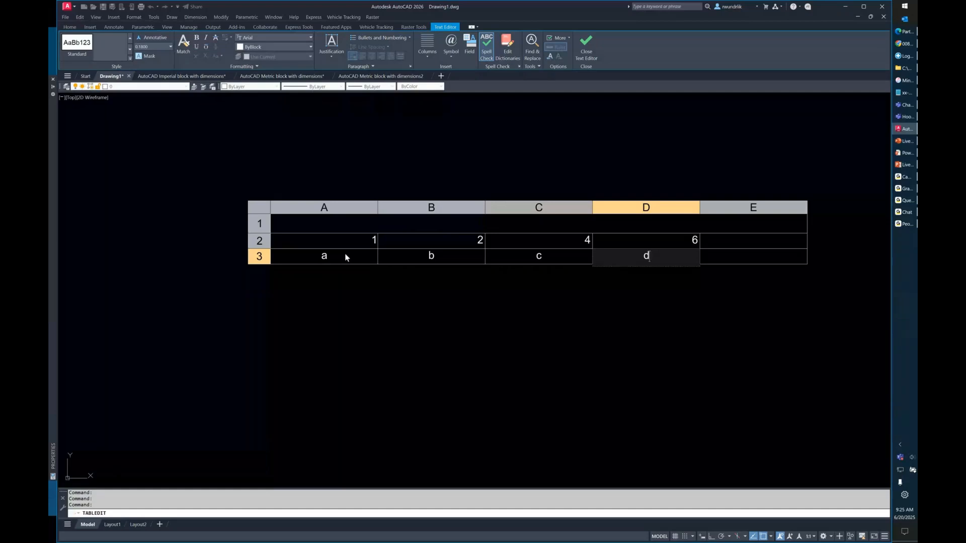
# Finish the text entry in cell D3 and copy cell B2's value 2 into cell E3.
pyautogui.click(423, 314)
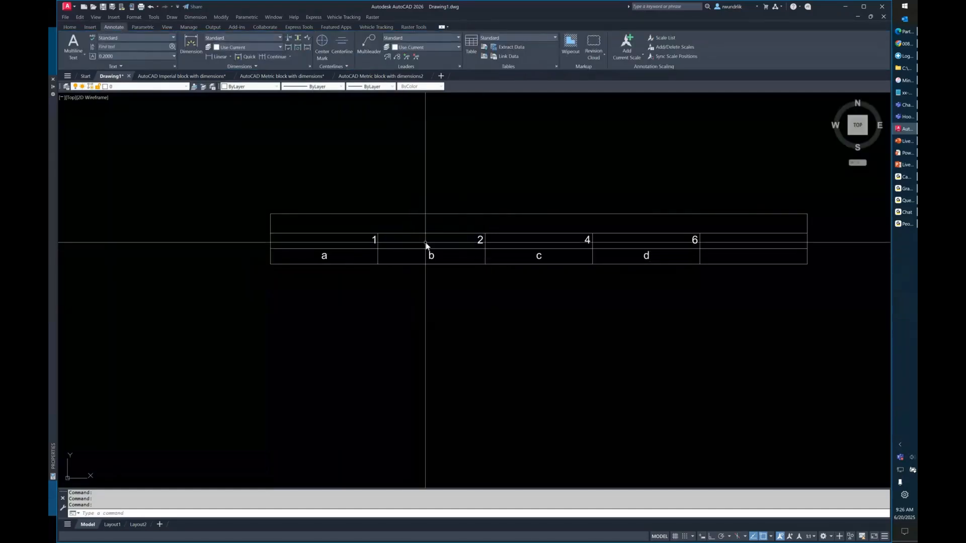
pyautogui.click(425, 244)
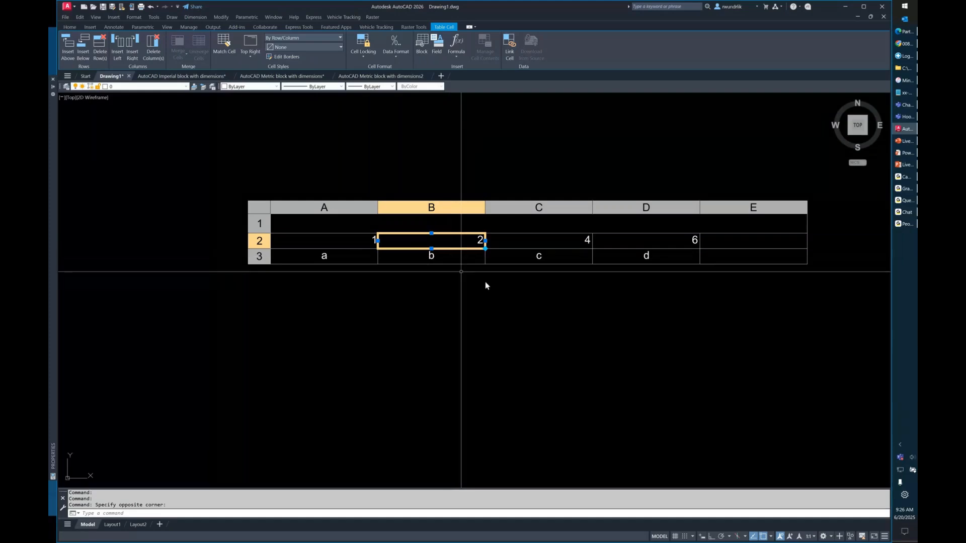
pyautogui.click(728, 256)
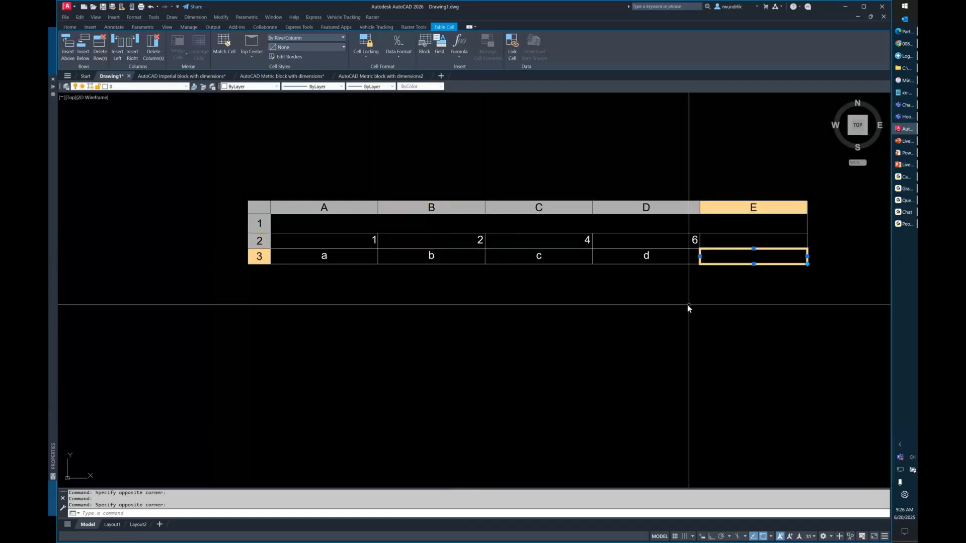
pyautogui.write('2')
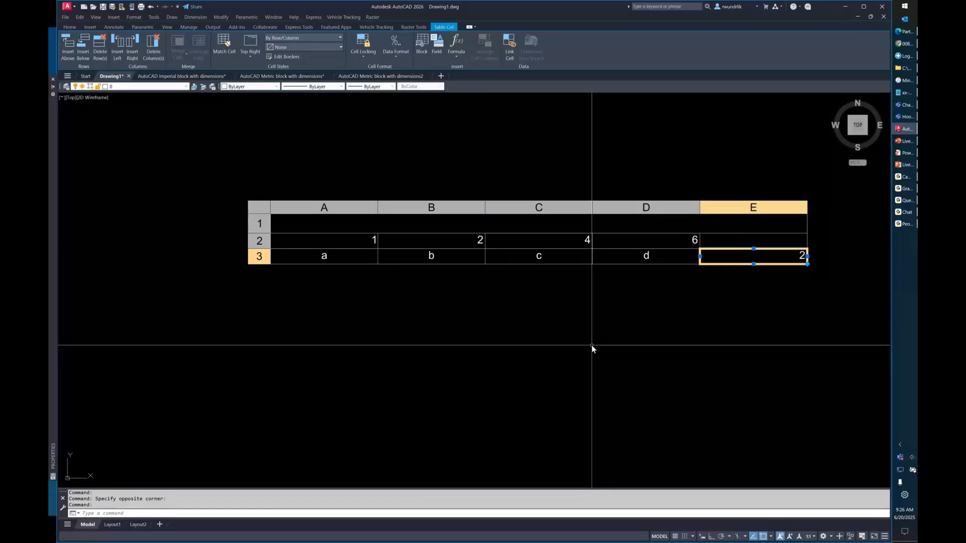
# Copy the cell range A2:B3 and paste it over the cells starting at C2.
pyautogui.click(365, 243)
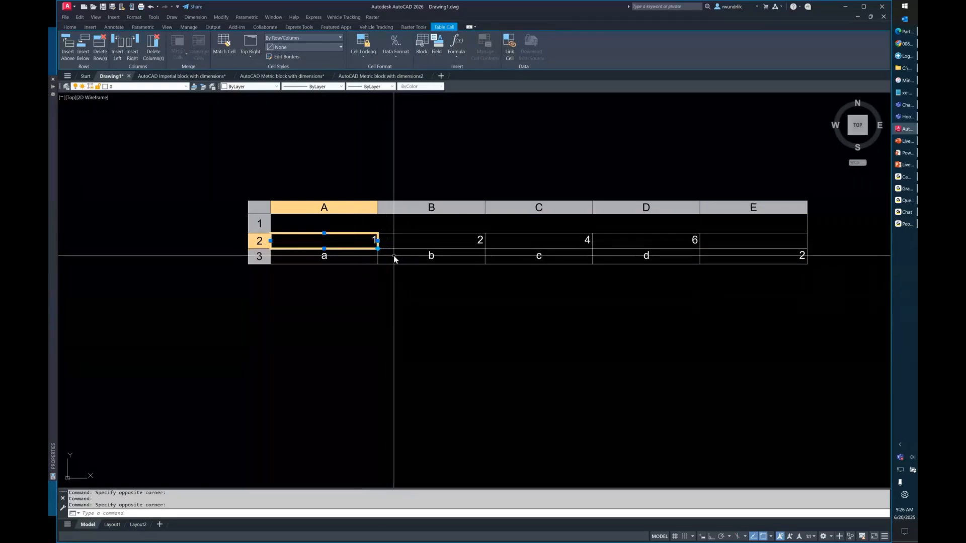
pyautogui.keyDown('shift'); pyautogui.click(394, 258); pyautogui.keyUp('shift')
pyautogui.hotkey('ctrl', 'c')
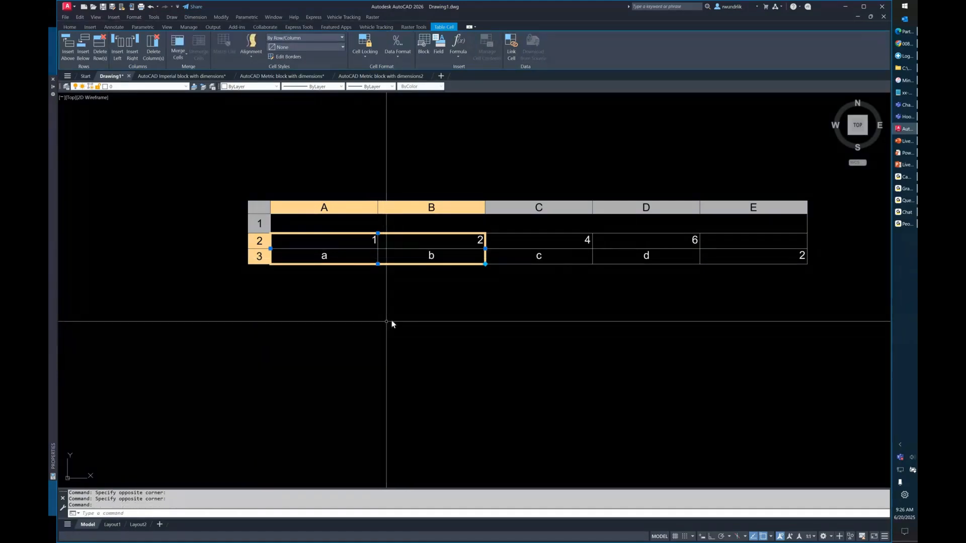
pyautogui.click(526, 241)
pyautogui.hotkey('ctrl', 'v')
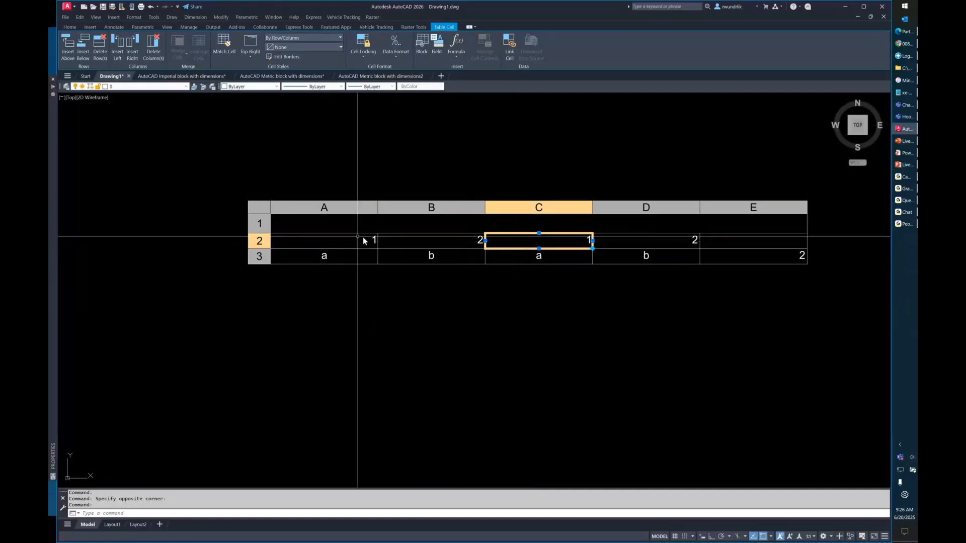
pyautogui.keyDown('shift'); pyautogui.click(620, 261); pyautogui.keyUp('shift')
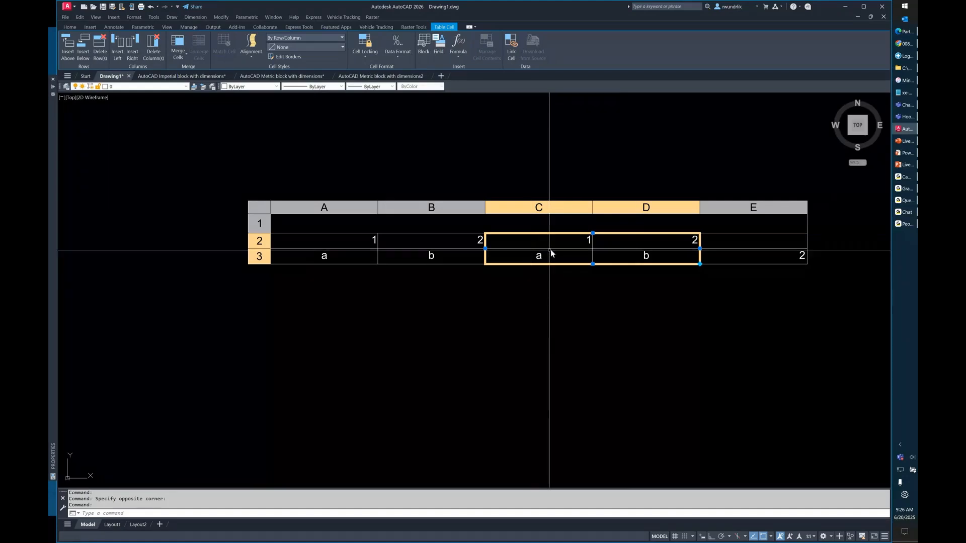
pyautogui.click(593, 306)
pyautogui.moveTo(445, 244); pyautogui.dragTo(446, 255)
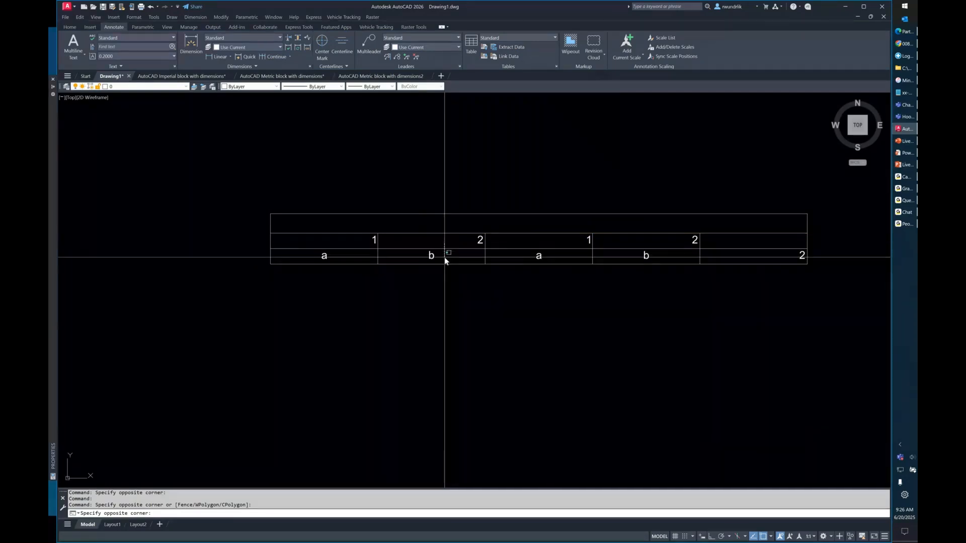
pyautogui.moveTo(444, 257); pyautogui.dragTo(445, 257)
pyautogui.write('``')
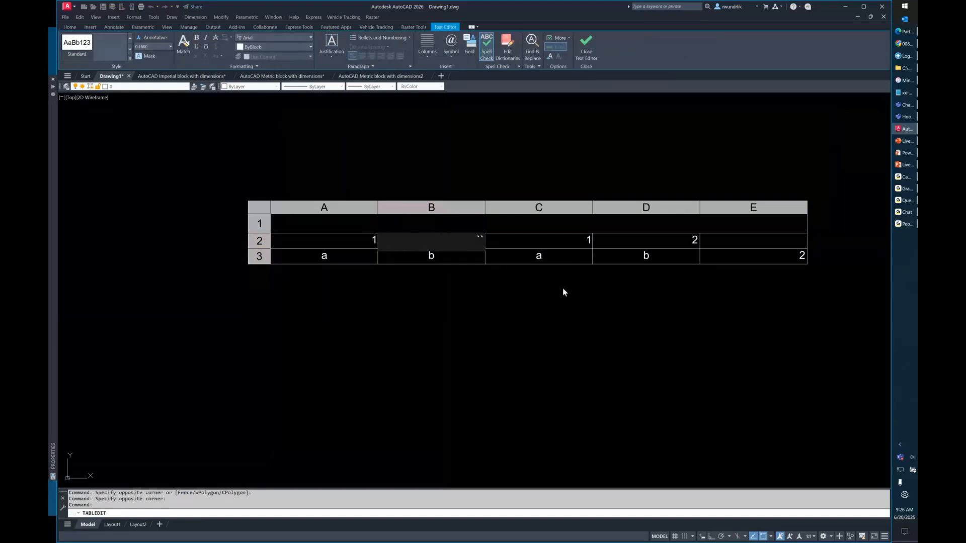
pyautogui.press('Escape')
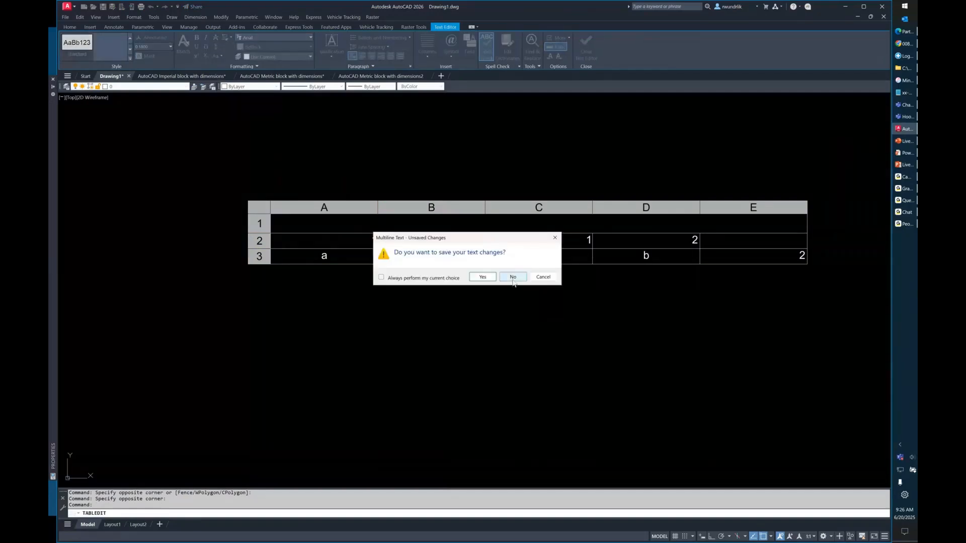
pyautogui.click(504, 275)
pyautogui.press('Escape')
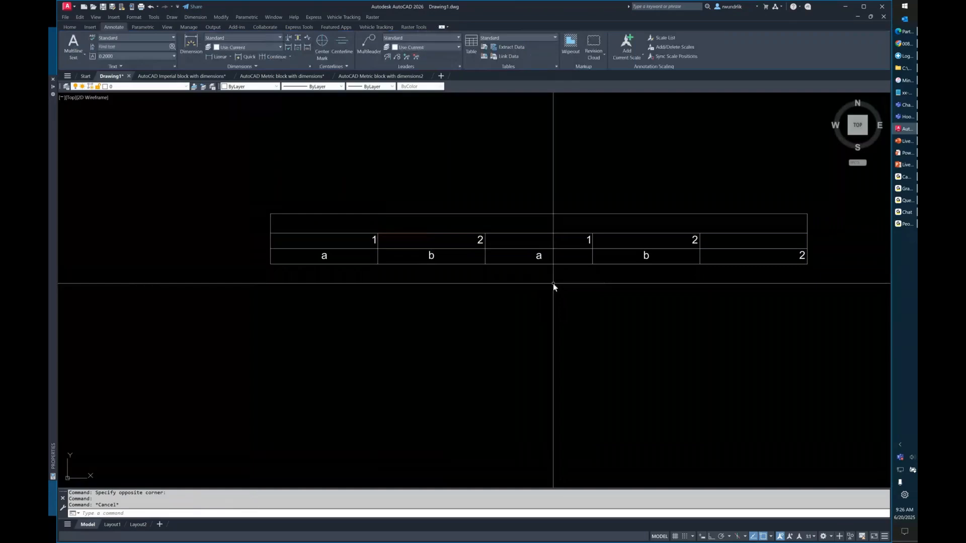
# Move the contents of cells C2:C3 into cells B2:B3 by cutting and pasting.
pyautogui.click(564, 261)
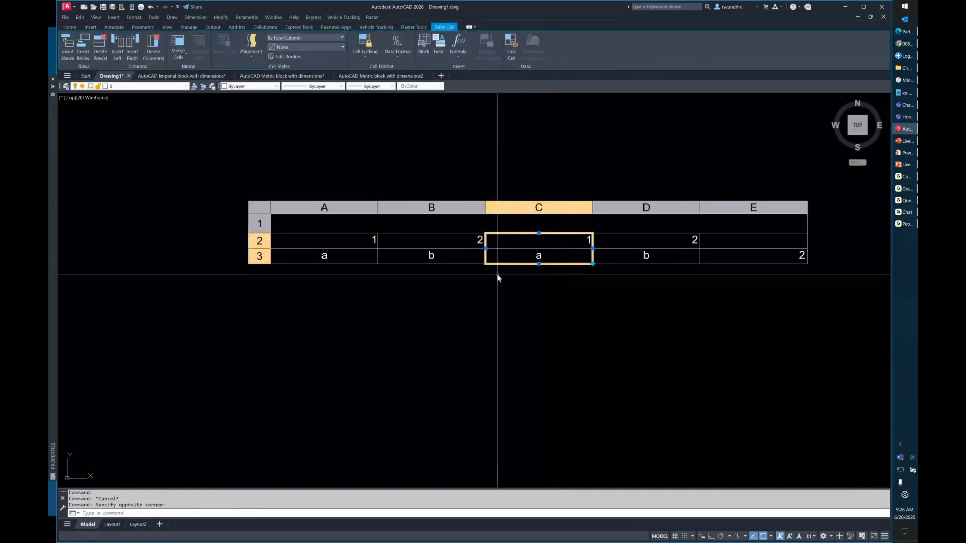
pyautogui.press('Delete')
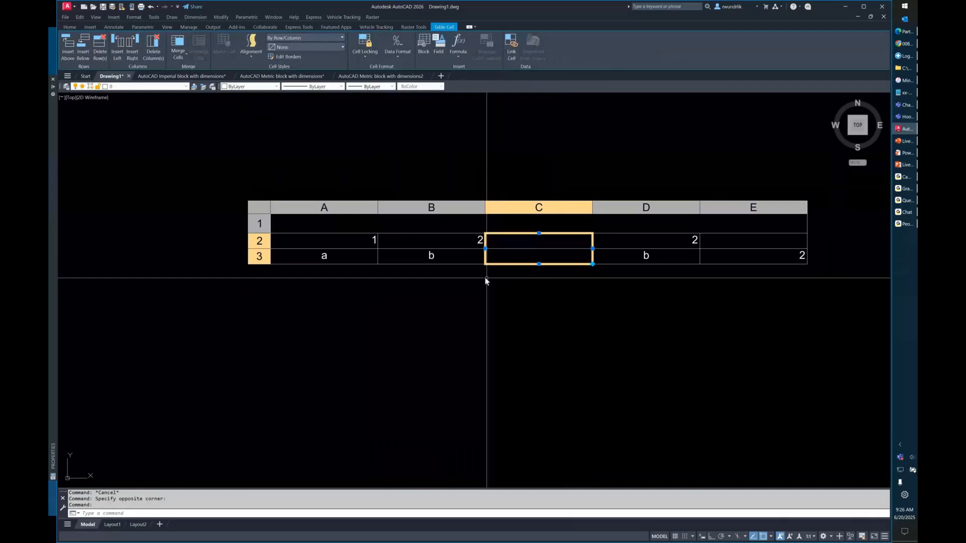
pyautogui.click(428, 240)
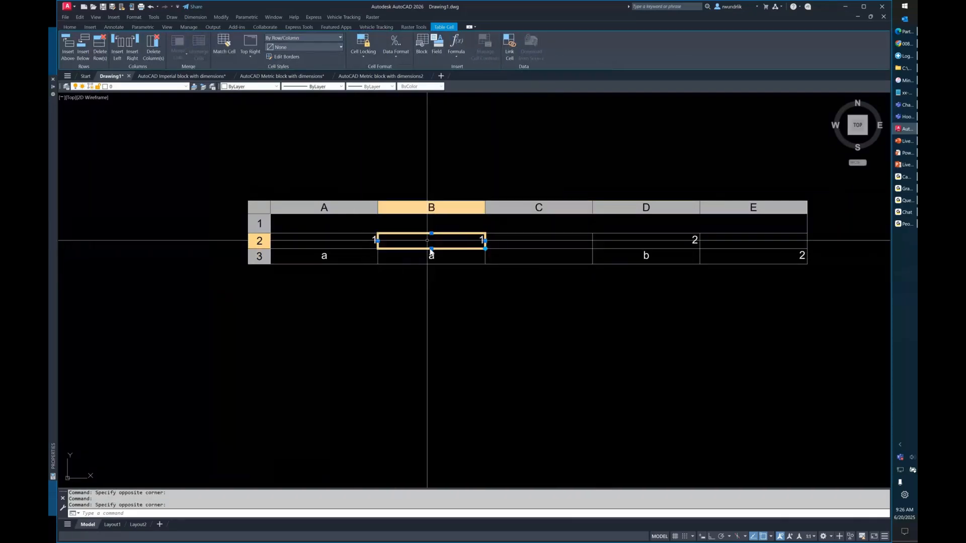
pyautogui.write('1 a')
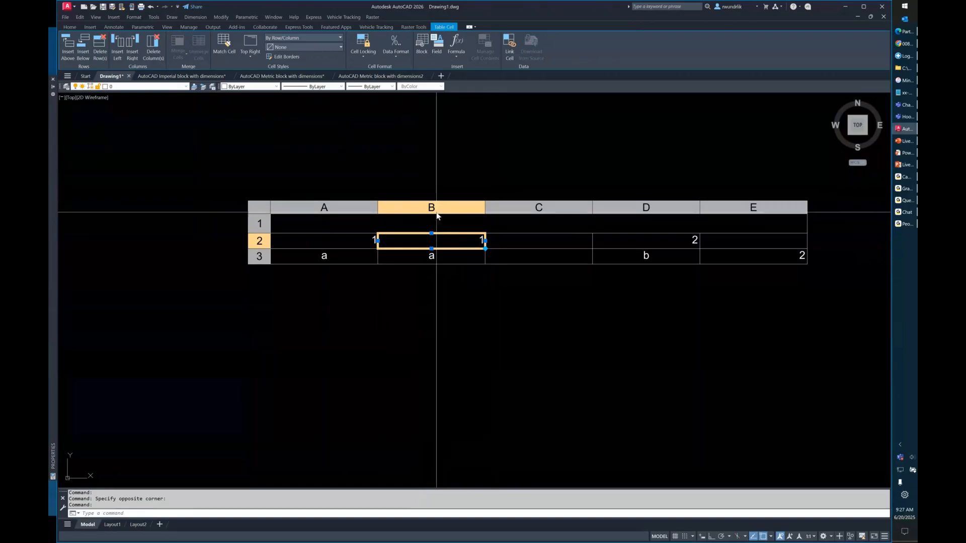
# Insert a new table column to the left of column B.
pyautogui.click(466, 206)
pyautogui.rightClick(466, 208)
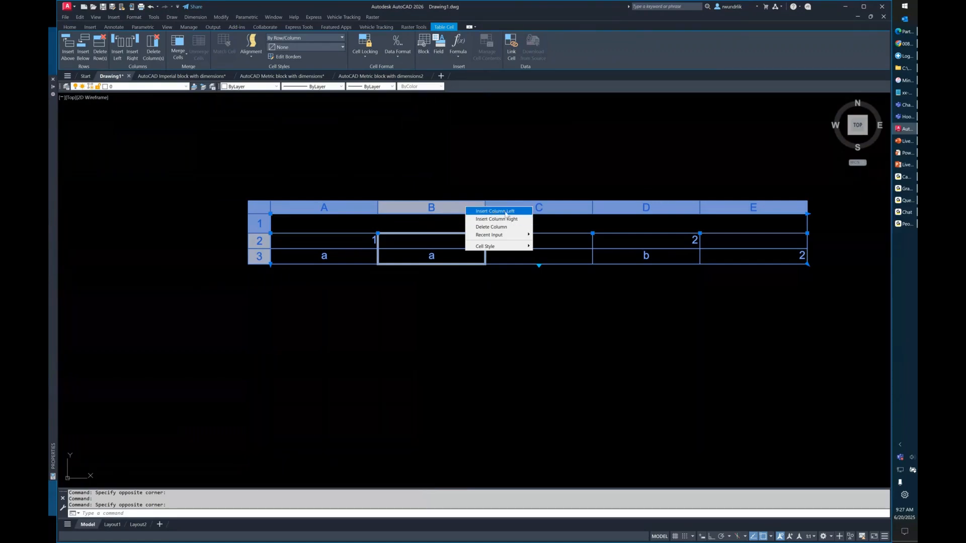
pyautogui.click(495, 219)
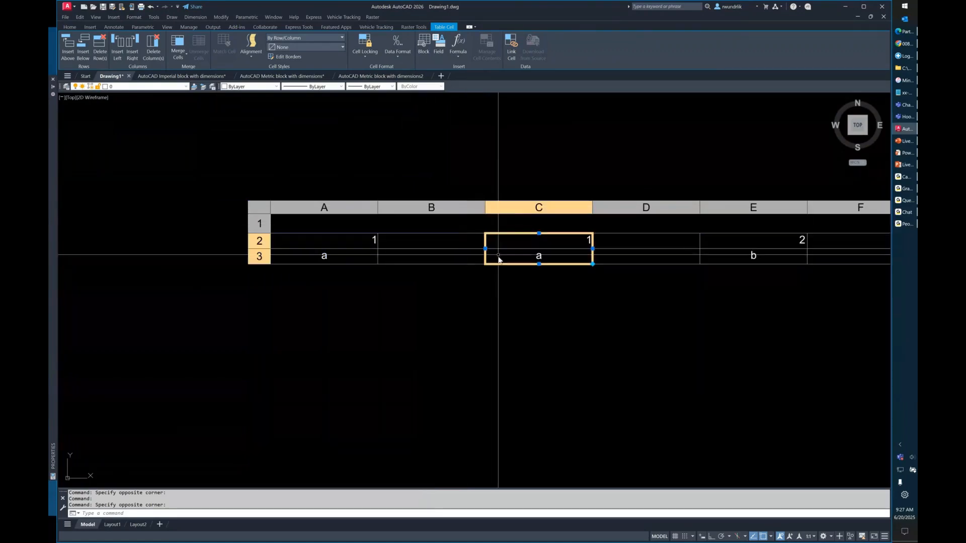
# Insert one empty row below row 2 of the table.
pyautogui.click(259, 241)
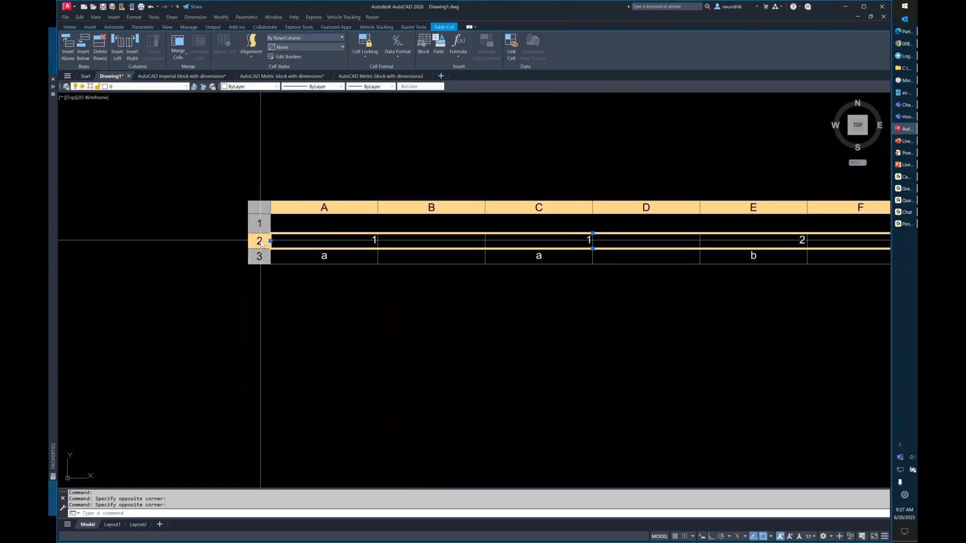
pyautogui.press('Escape')
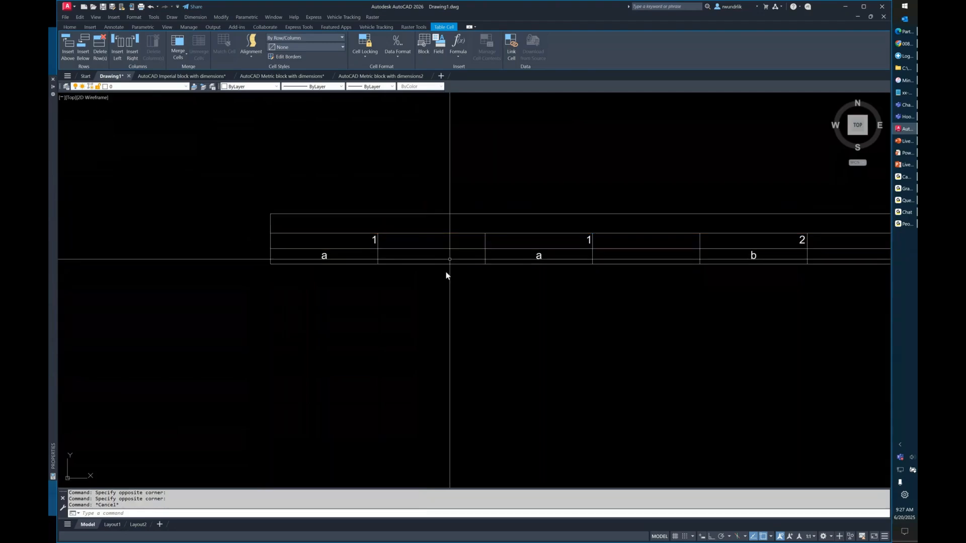
pyautogui.click(434, 242)
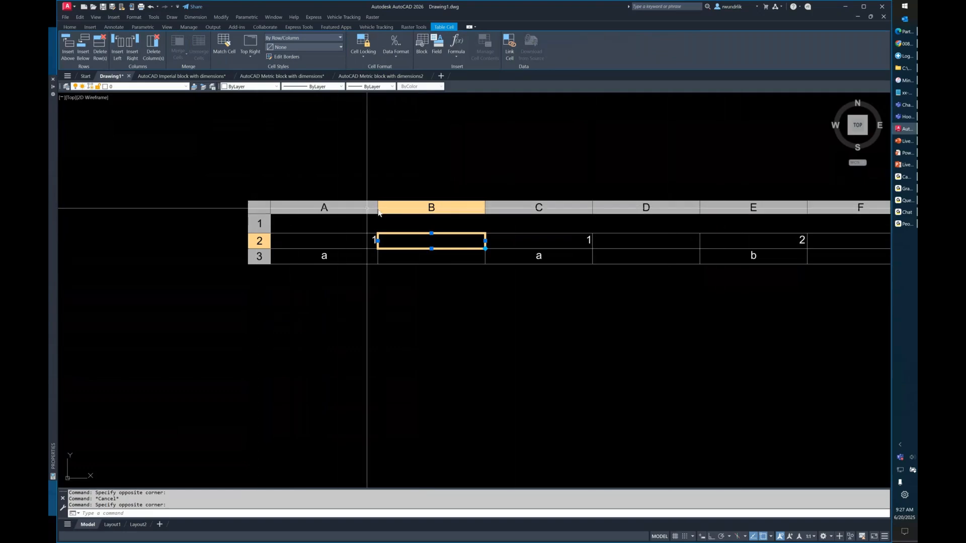
pyautogui.click(259, 241)
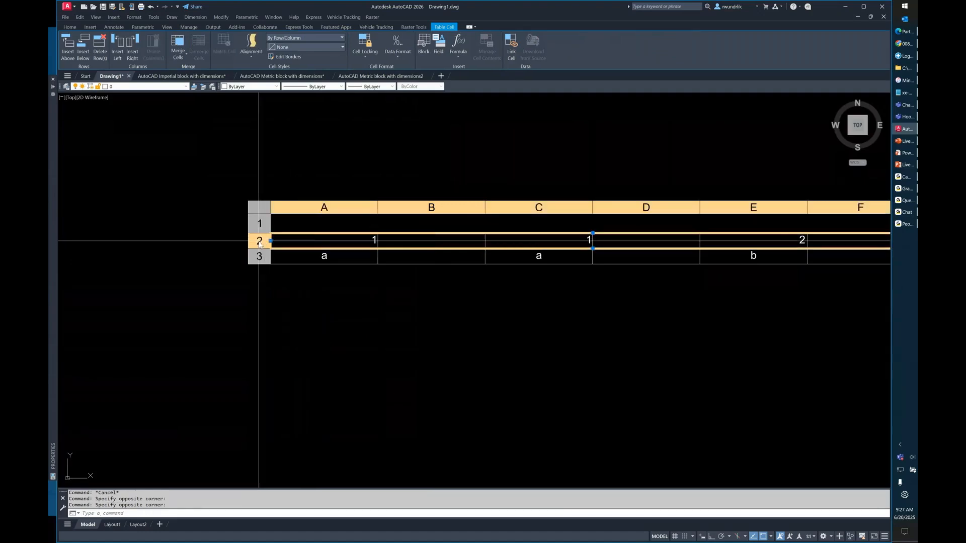
pyautogui.rightClick(259, 245)
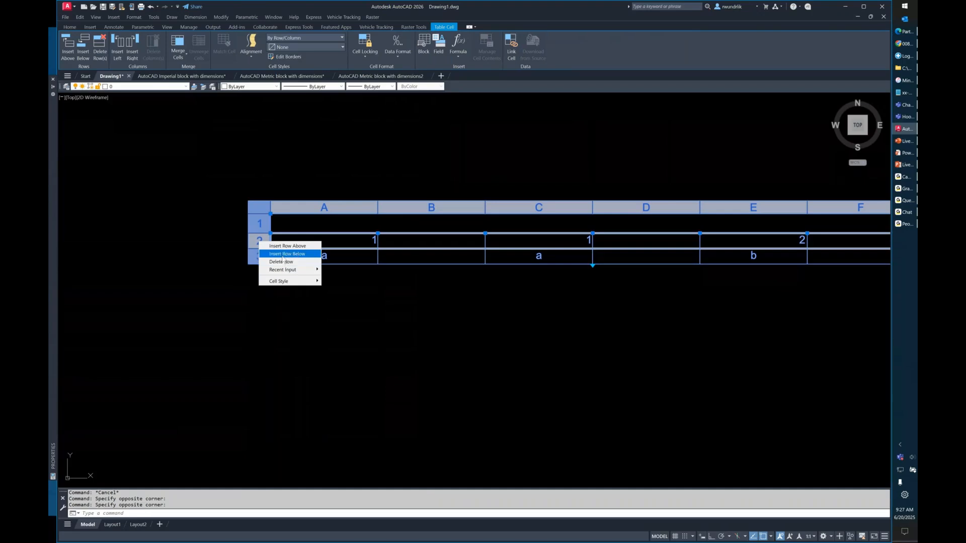
pyautogui.click(283, 257)
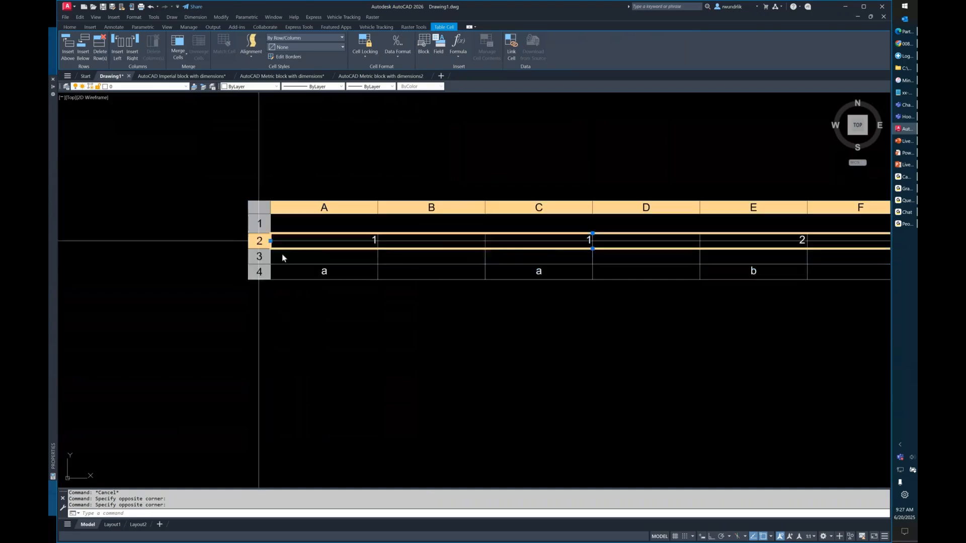
# Select rows 2 through 4 together and insert three new rows below them.
pyautogui.keyDown('shift'); pyautogui.click(259, 271); pyautogui.keyUp('shift')
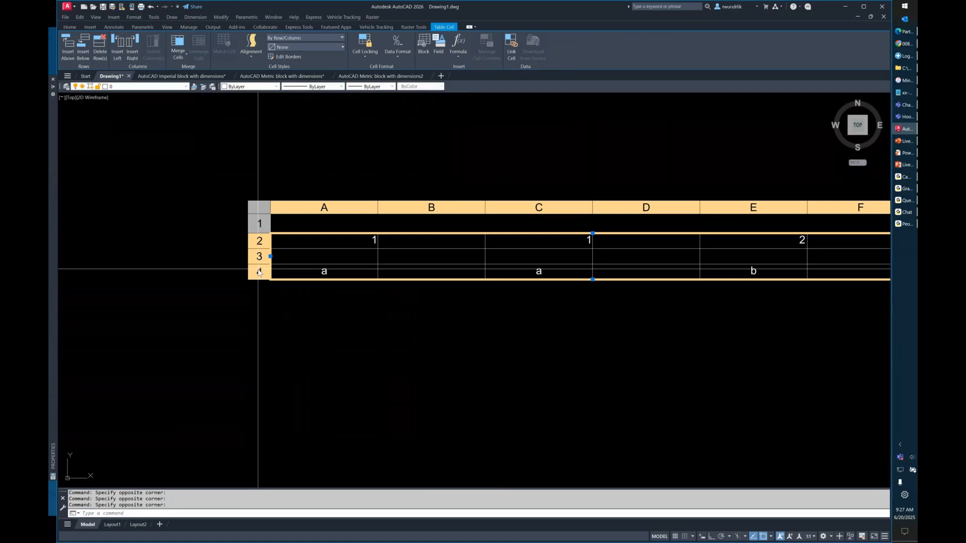
pyautogui.rightClick(259, 272)
pyautogui.click(280, 282)
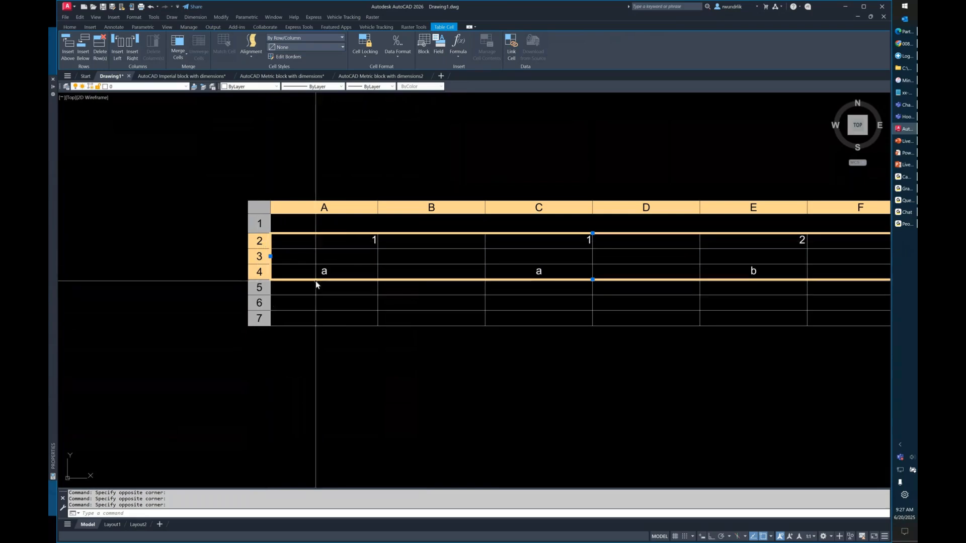
pyautogui.click(343, 369)
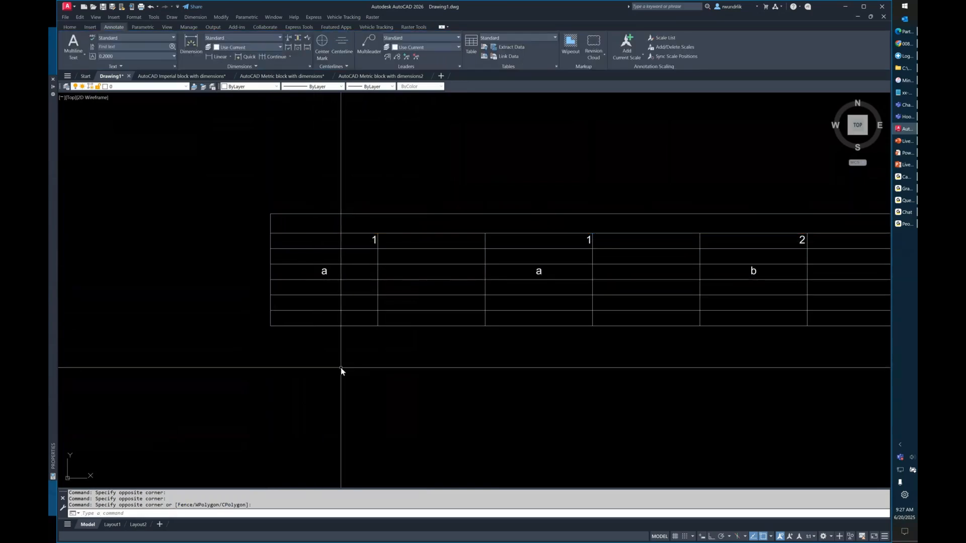
# Copy cell A2's value 1 and paste it into every cell of the range A2:F7.
pyautogui.click(337, 245)
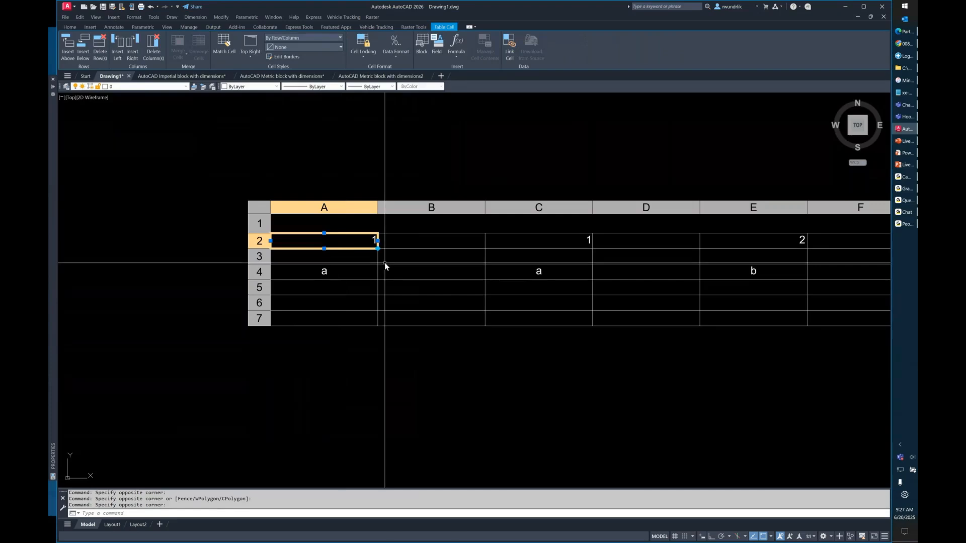
pyautogui.scroll(-4, 384, 264)
pyautogui.moveTo(385, 263); pyautogui.dragTo(329, 241, button='middle')
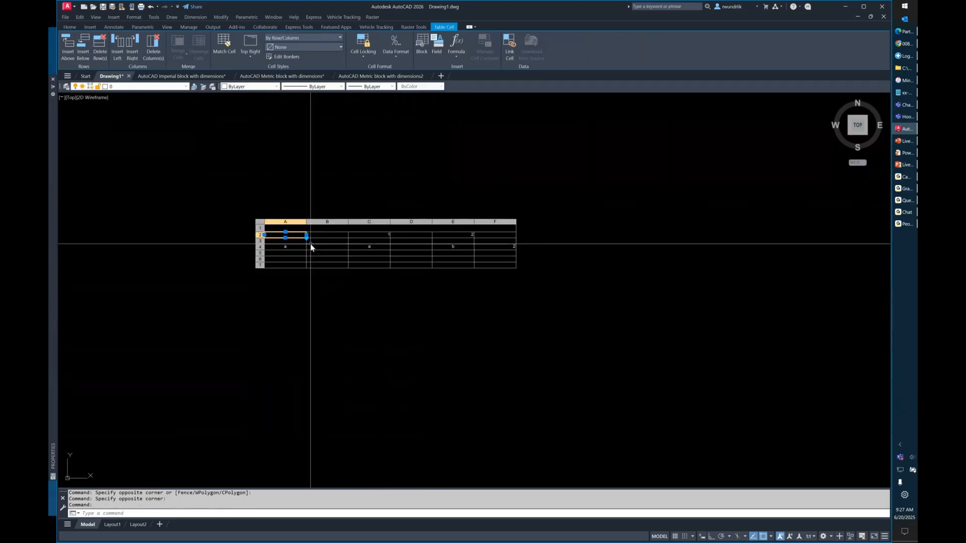
pyautogui.scroll(2, 321, 244)
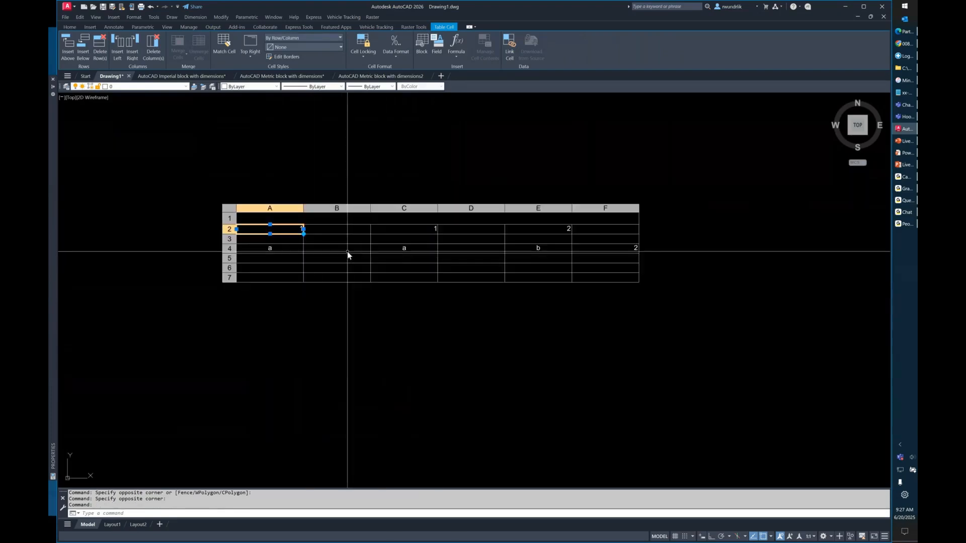
pyautogui.keyDown('shift'); pyautogui.click(608, 279); pyautogui.keyUp('shift')
pyautogui.hotkey('ctrl', 'v')
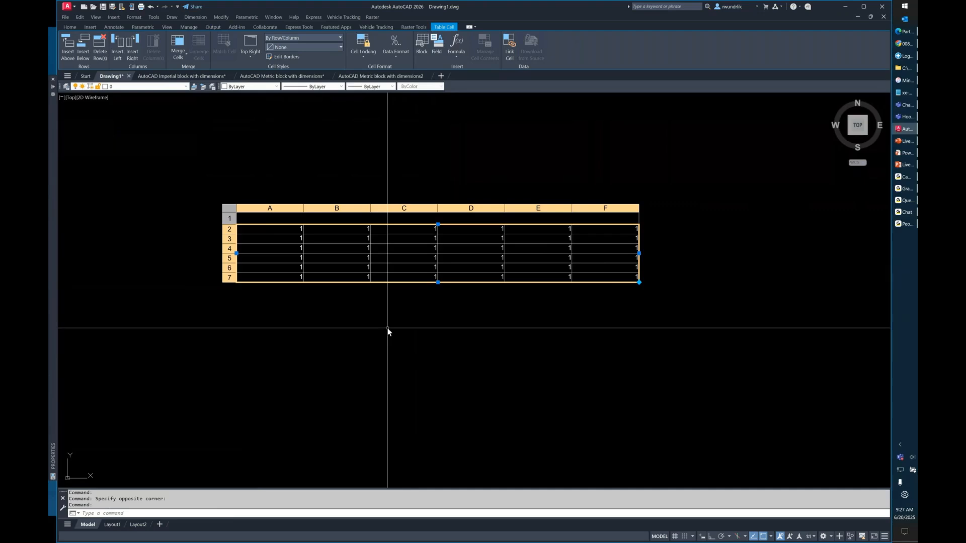
pyautogui.press('Escape')
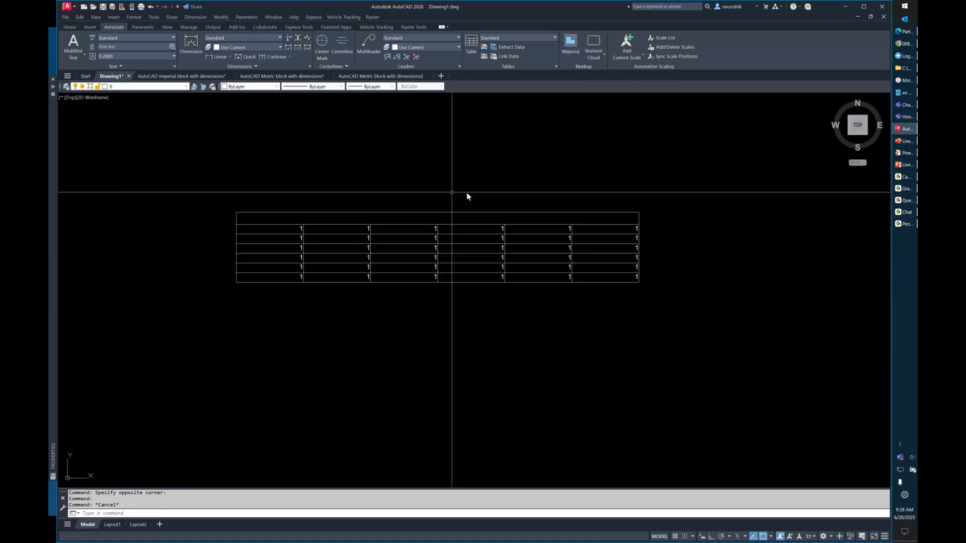
# Switch to File Explorer, move its window fully into view and open the Webinars folder under Working Data.
pyautogui.click(903, 67)
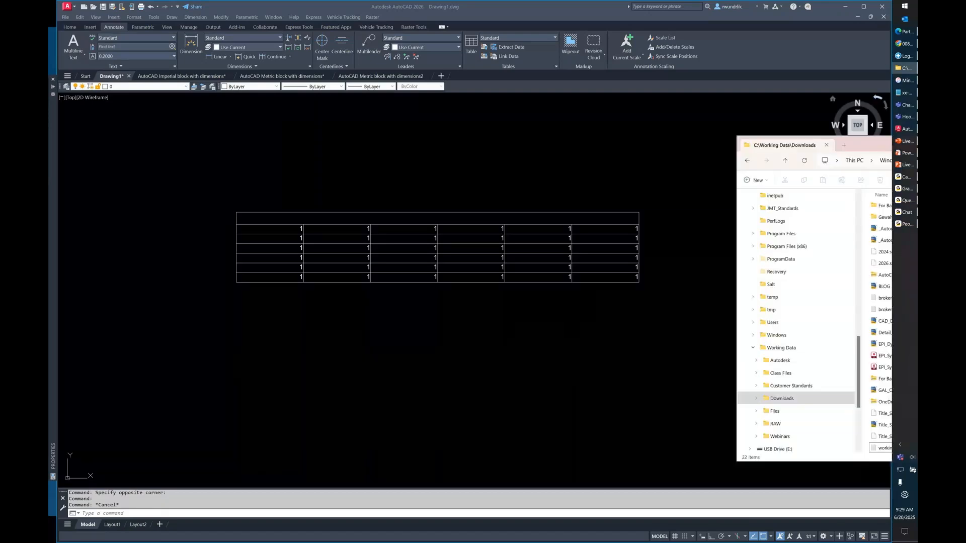
pyautogui.moveTo(832, 105); pyautogui.dragTo(614, 74)
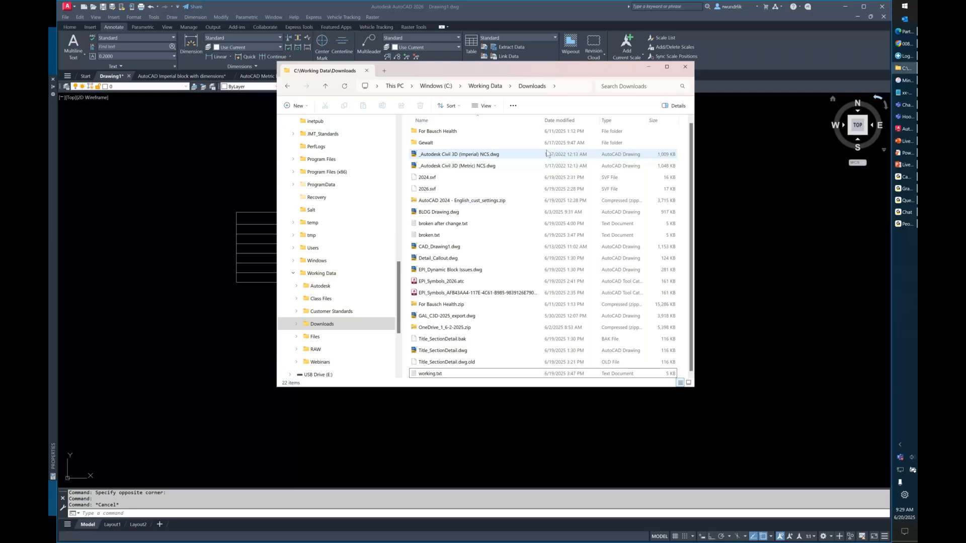
pyautogui.click(320, 362)
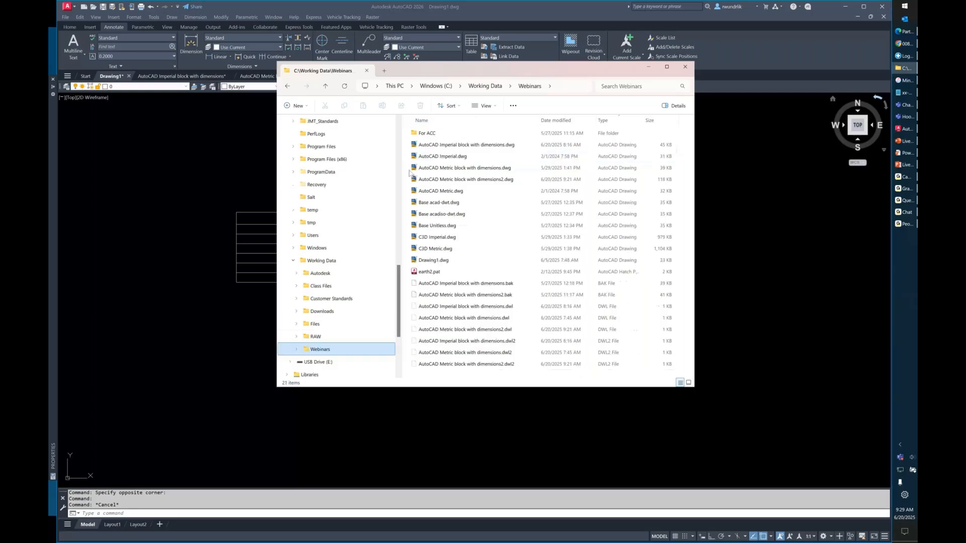
# Copy AutoCAD Imperial.dwg from the Webinars folder into C:\Autodesk, and move the File Explorer window off the drawing.
pyautogui.rightClick(450, 158)
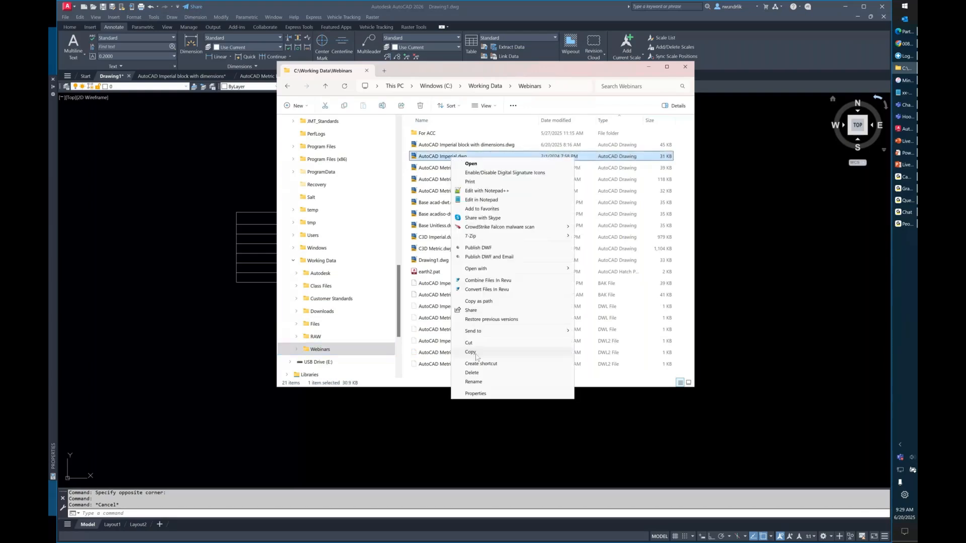
pyautogui.click(476, 353)
pyautogui.scroll(6, 332, 252)
pyautogui.click(331, 313)
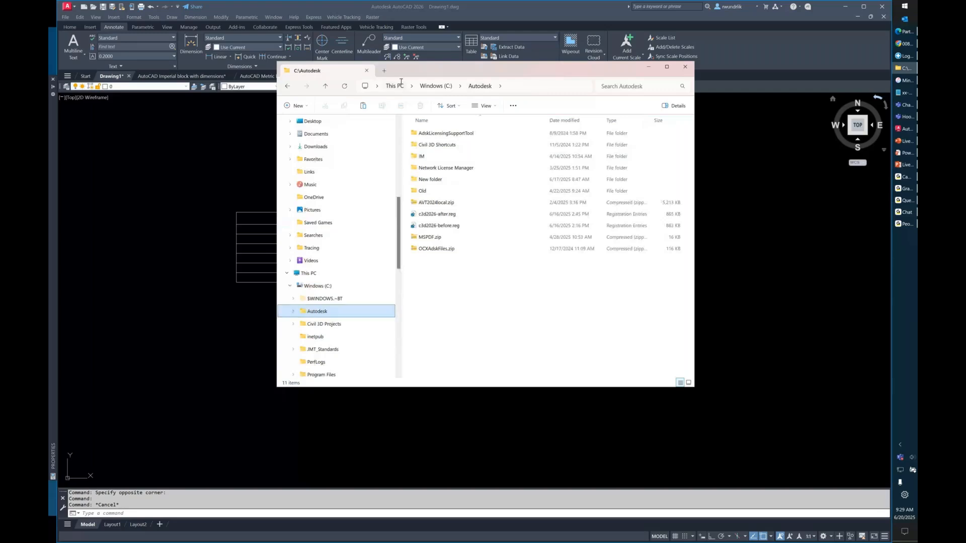
pyautogui.rightClick(448, 283)
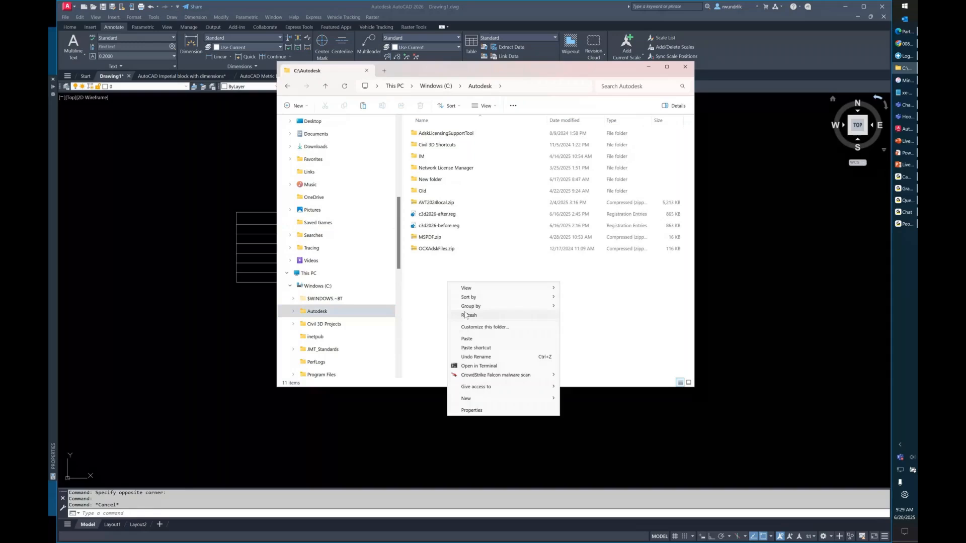
pyautogui.click(467, 339)
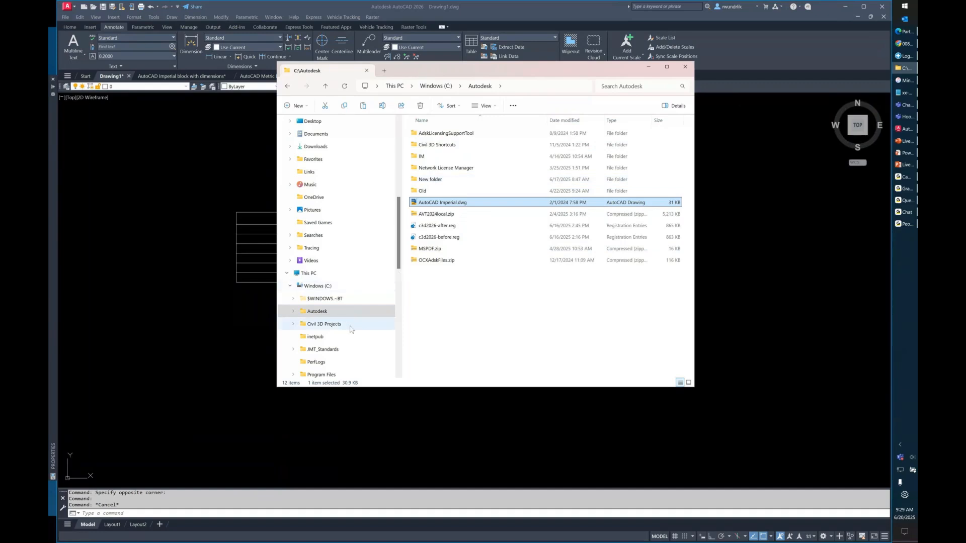
pyautogui.scroll(-10, 350, 322)
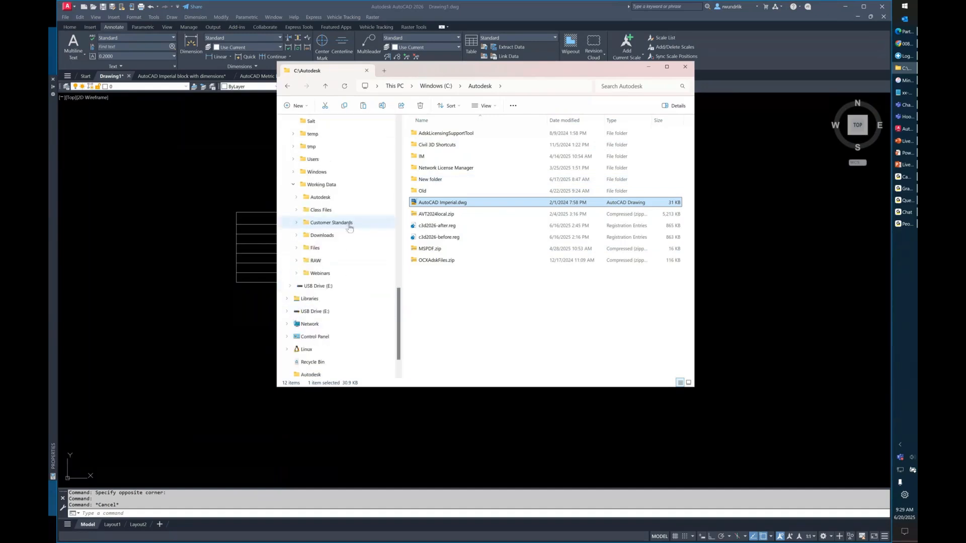
pyautogui.moveTo(452, 72); pyautogui.dragTo(917, 85)
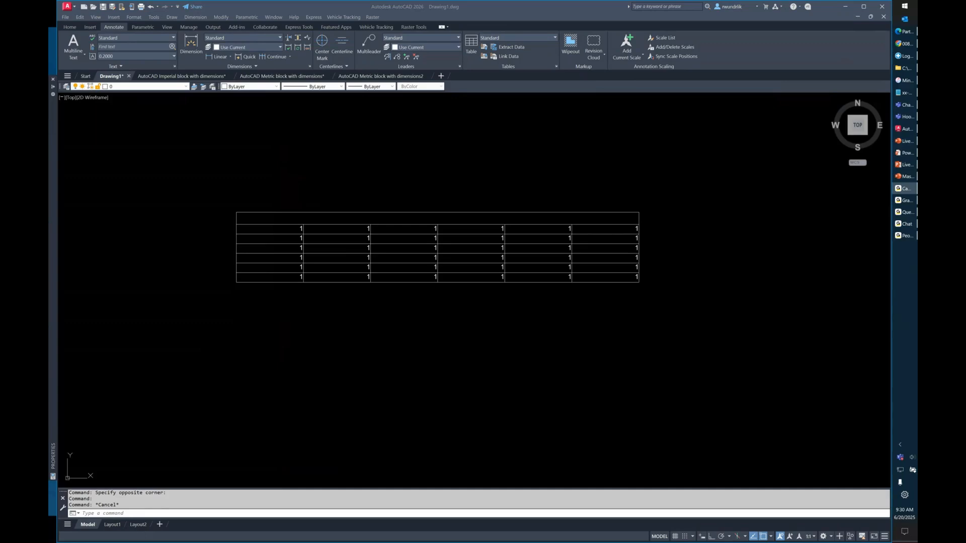
# Switch to the Civil 3D workflow standardization presentation in PowerPoint, show slide 5 and highlight its first bullet about directory structure.
pyautogui.click(905, 176)
pyautogui.moveTo(49, 95); pyautogui.dragTo(313, 41)
pyautogui.click(136, 315)
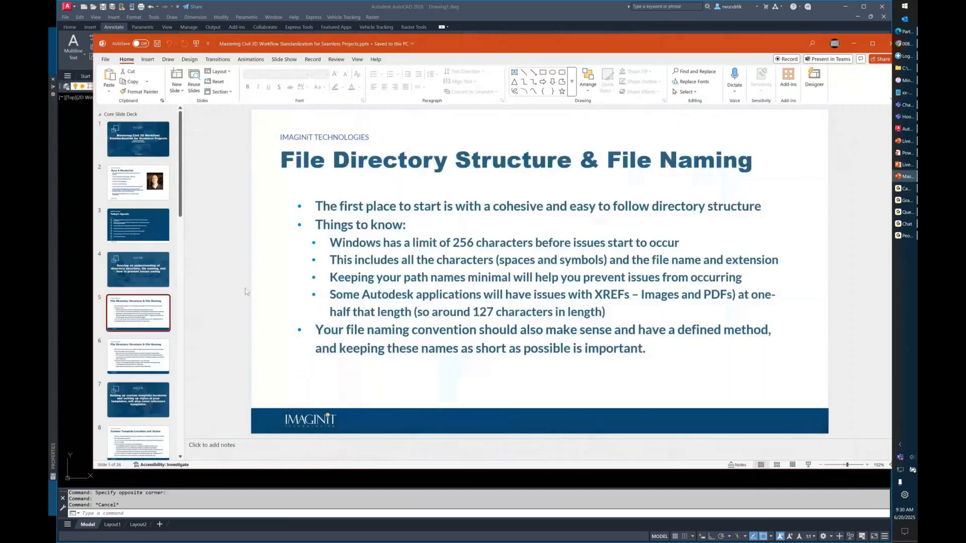
pyautogui.moveTo(280, 161); pyautogui.dragTo(754, 169)
pyautogui.moveTo(315, 207); pyautogui.dragTo(762, 207)
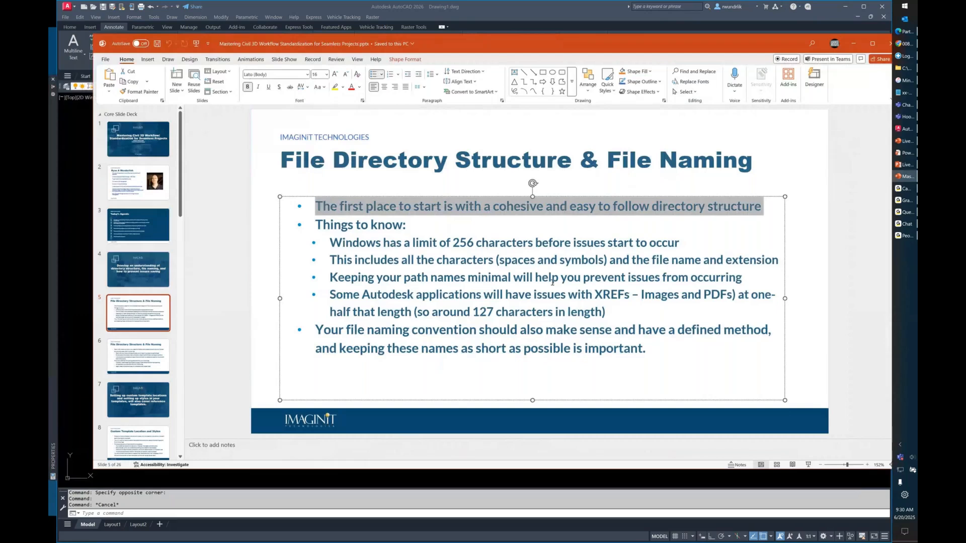
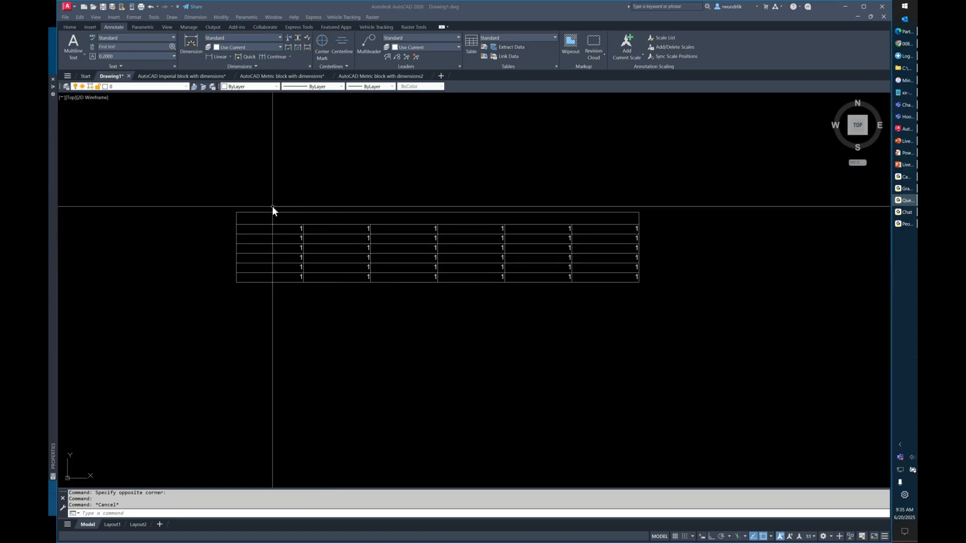
# Back in AutoCAD, examine the general and border properties of the Standard table style's Data cells, and leave without inserting a table.
pyautogui.click(471, 54)
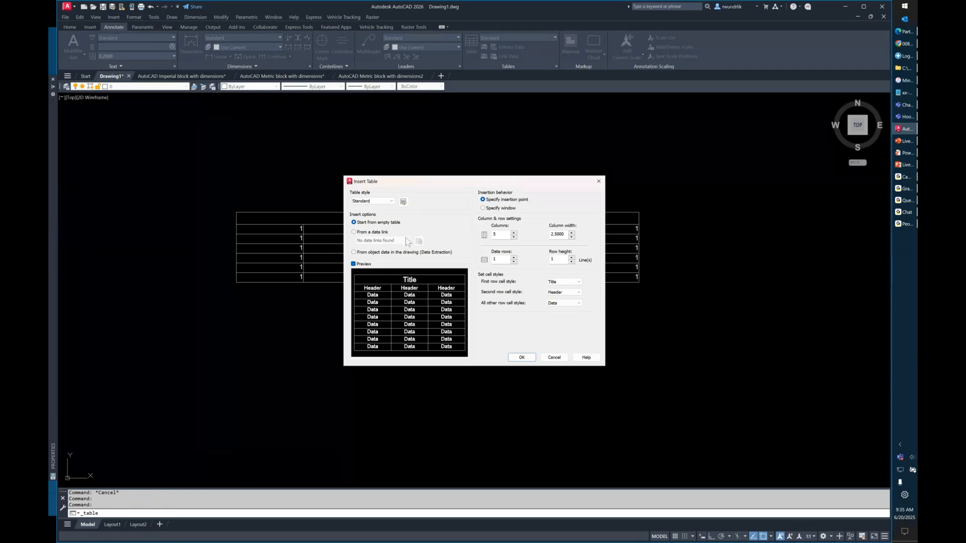
pyautogui.click(404, 201)
pyautogui.click(561, 260)
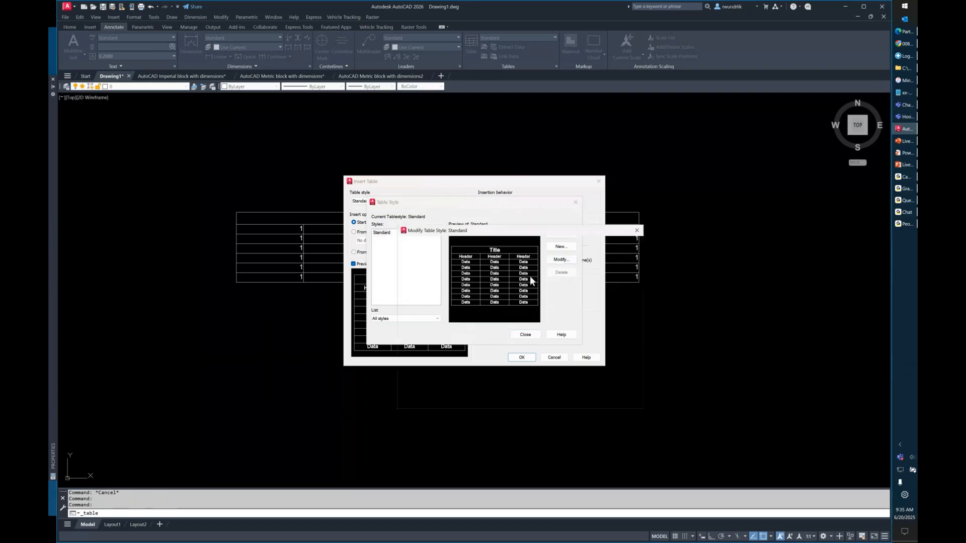
pyautogui.click(495, 217)
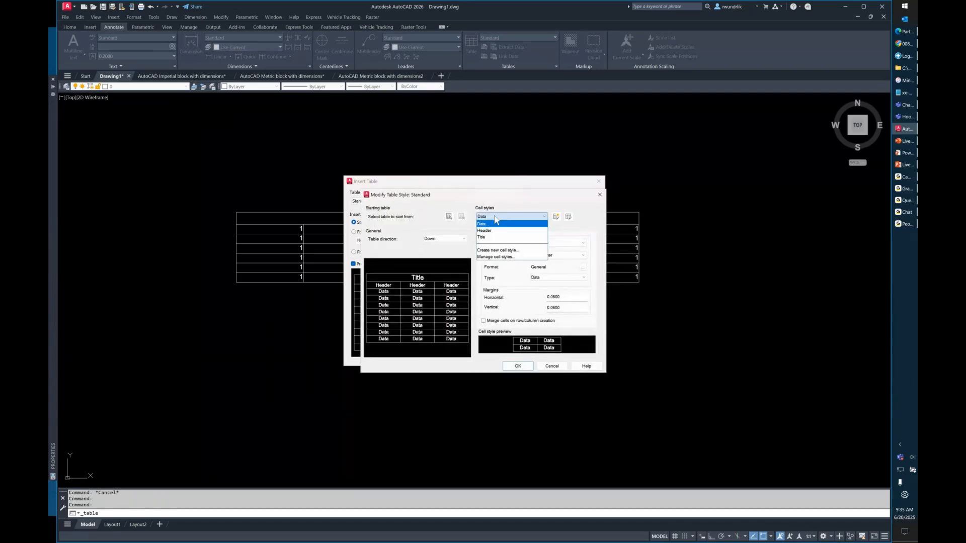
pyautogui.click(498, 224)
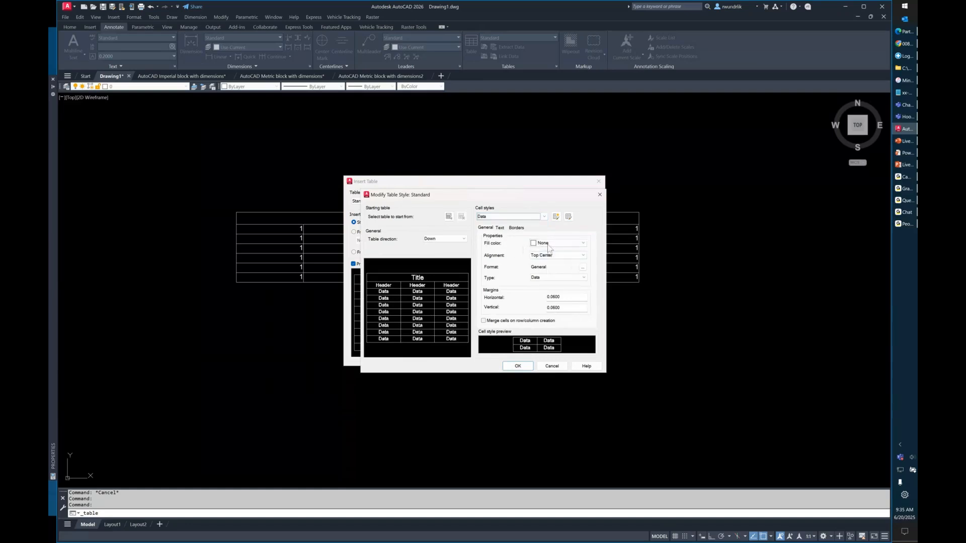
pyautogui.click(517, 228)
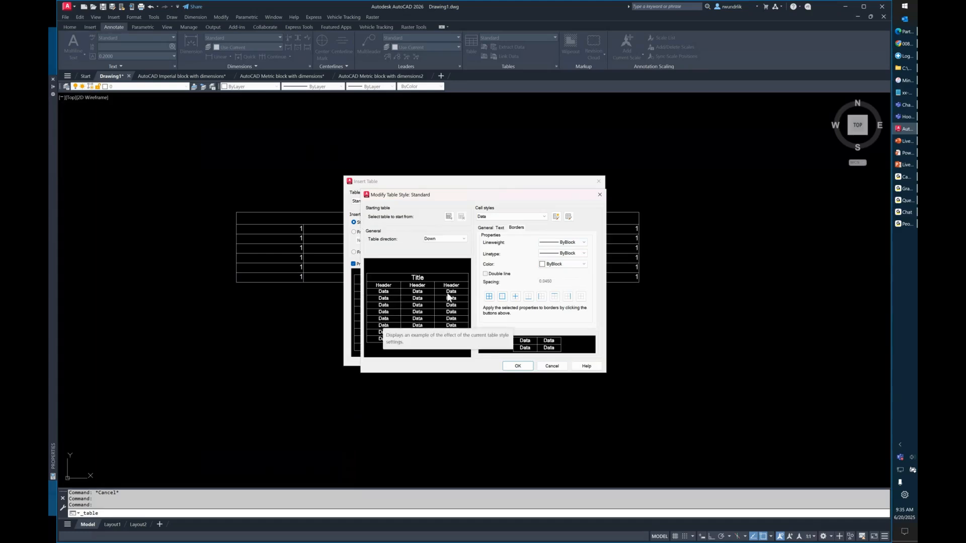
pyautogui.click(552, 366)
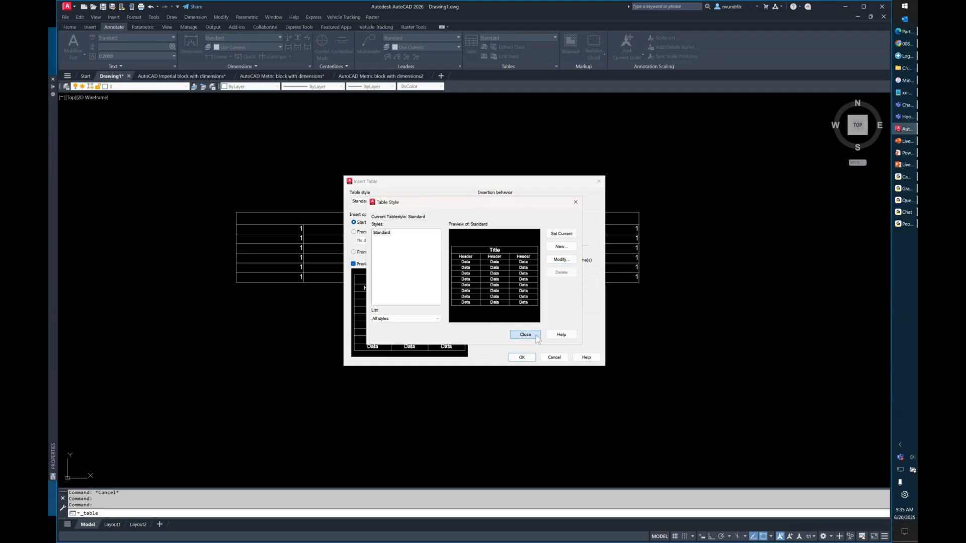
pyautogui.click(536, 336)
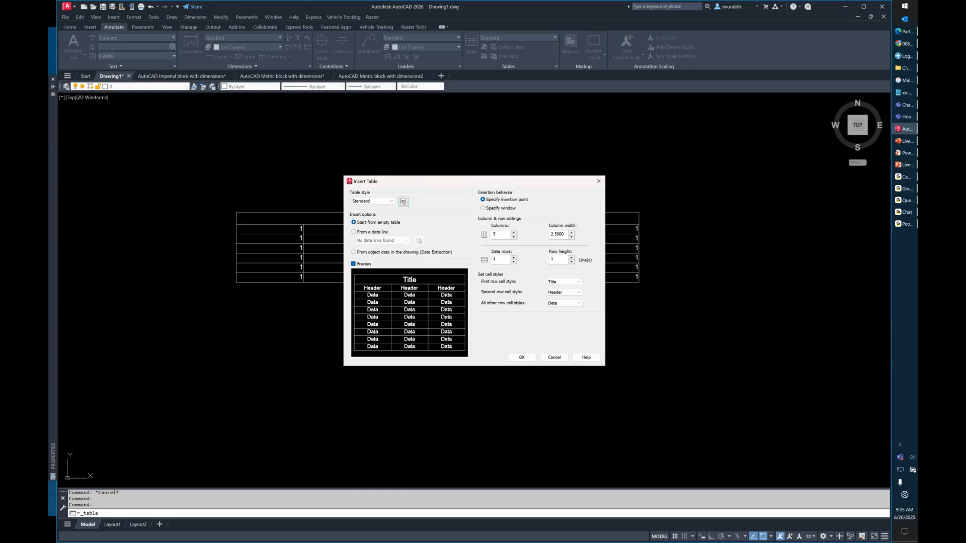
pyautogui.click(551, 359)
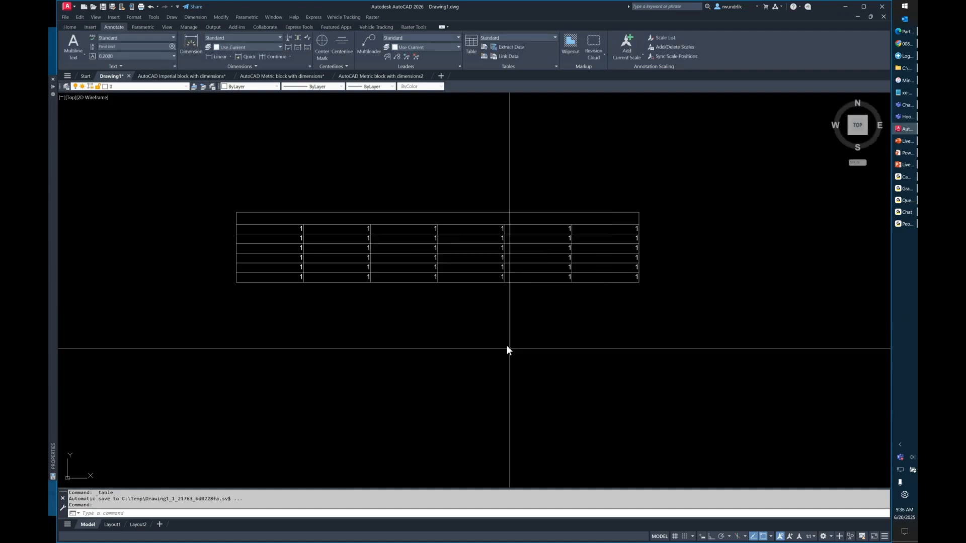